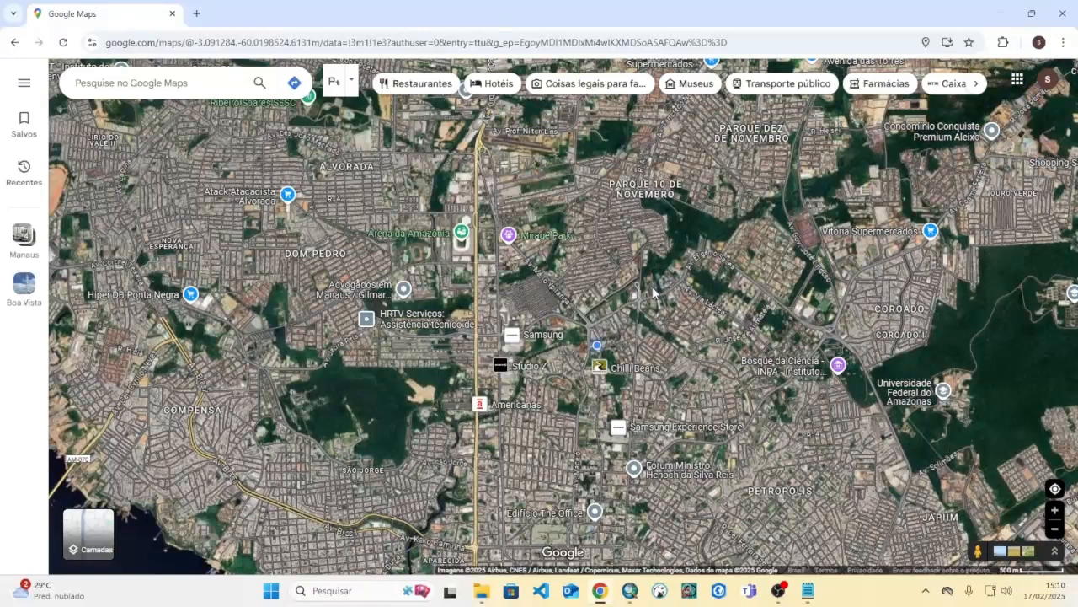
- Locate the Arena da Amazônia stadium on the satellite map and copy the coordinates of its pitch
{"action": "left_click_drag", "start_coordinate": [656, 291], "coordinate": [619, 281]}
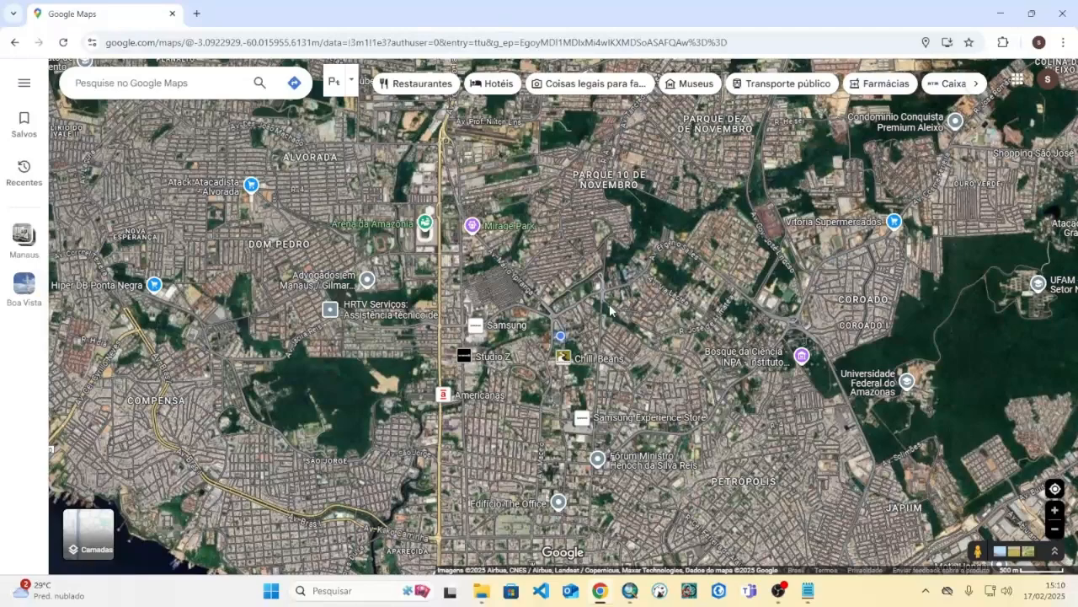
{"action": "scroll", "coordinate": [610, 303], "scroll_direction": "up", "scroll_amount": 1}
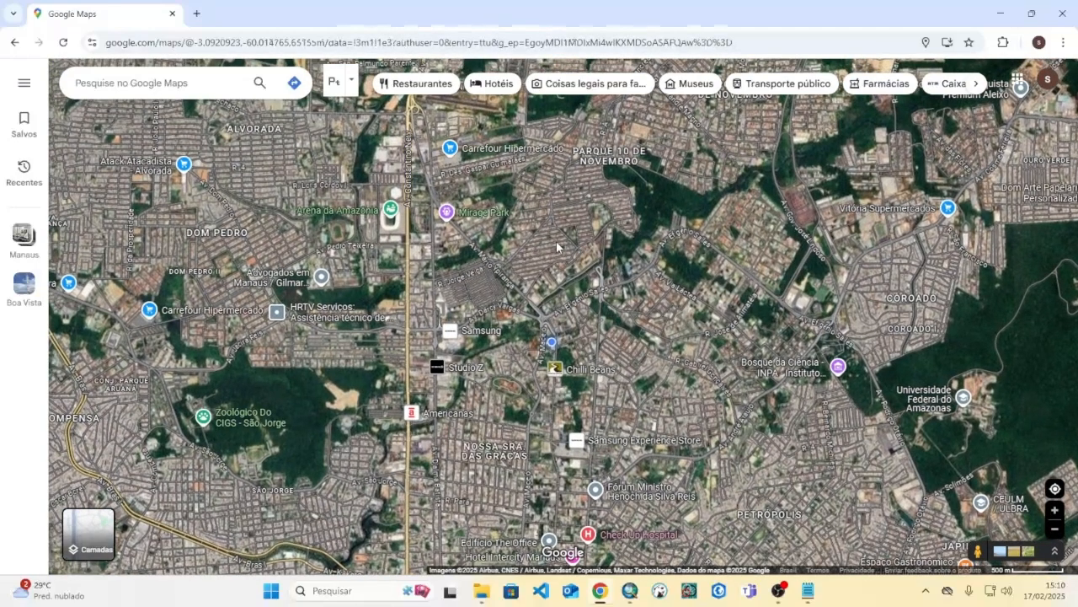
{"action": "left_click_drag", "start_coordinate": [556, 247], "coordinate": [598, 215]}
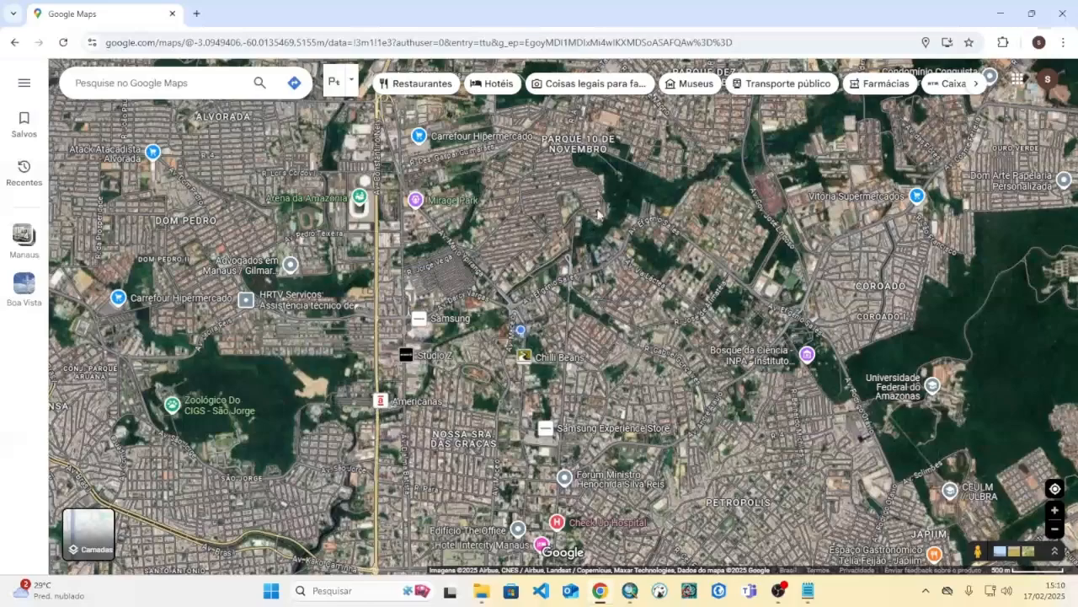
{"action": "left_click_drag", "start_coordinate": [543, 238], "coordinate": [532, 248]}
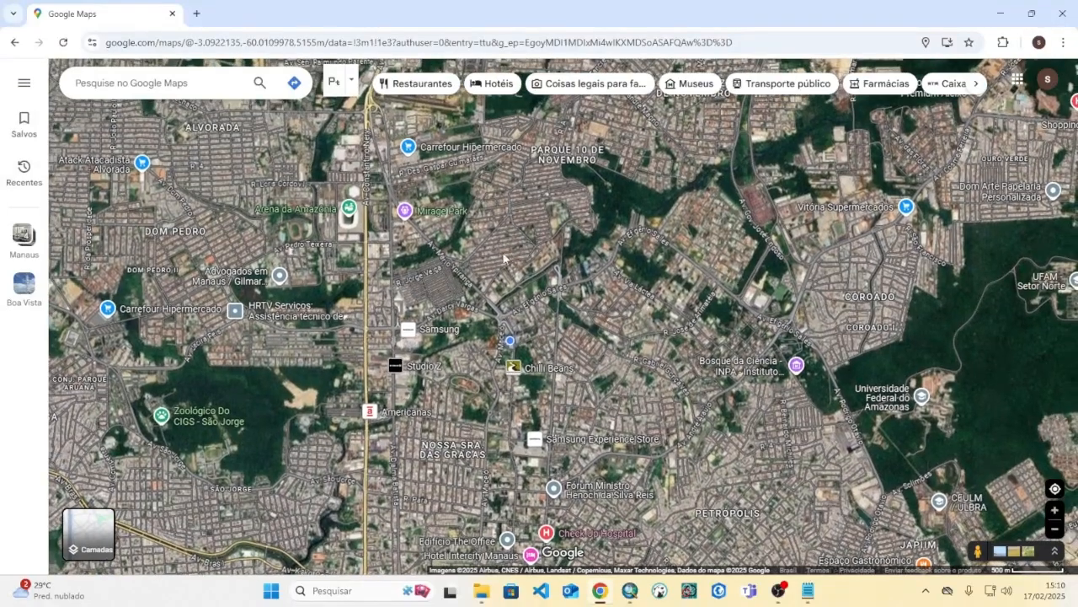
{"action": "left_click_drag", "start_coordinate": [345, 228], "coordinate": [489, 263]}
{"action": "scroll", "coordinate": [488, 263], "scroll_direction": "up", "scroll_amount": 3}
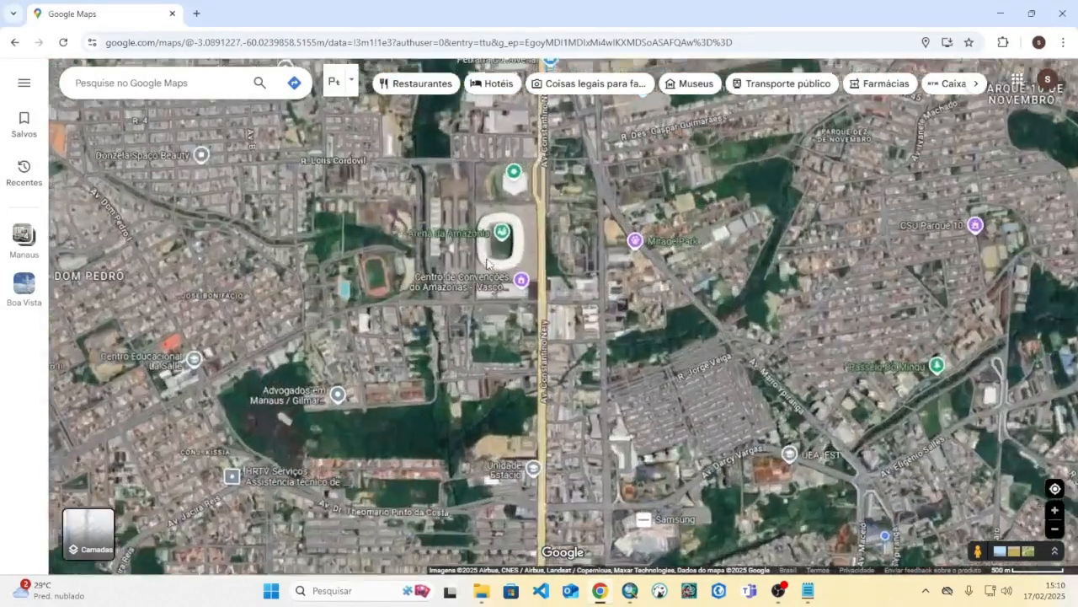
{"action": "scroll", "coordinate": [497, 251], "scroll_direction": "up", "scroll_amount": 2}
{"action": "scroll", "coordinate": [509, 236], "scroll_direction": "up", "scroll_amount": 2}
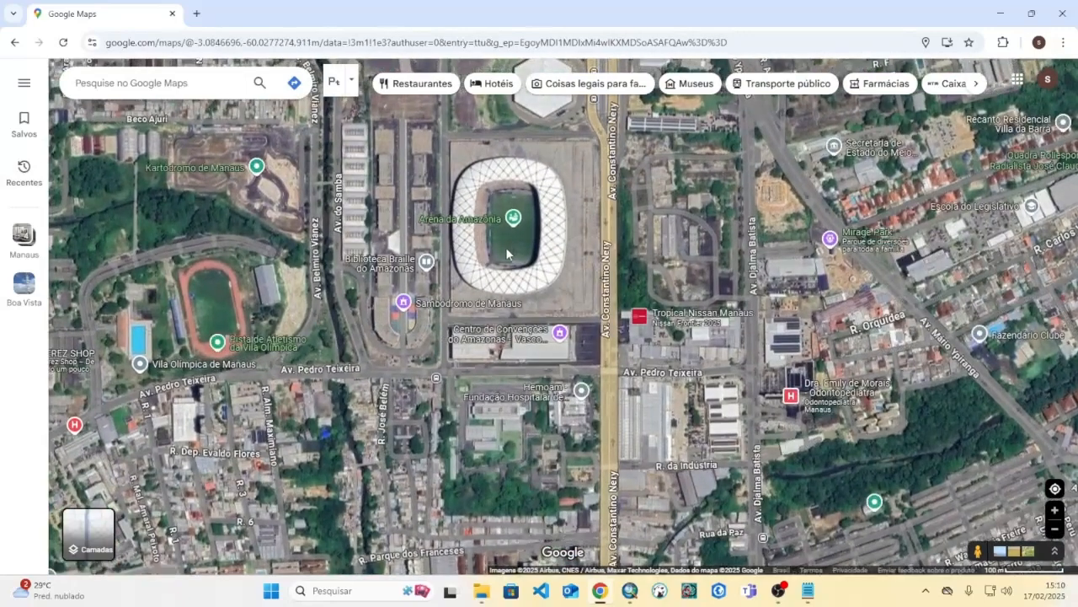
{"action": "left_click_drag", "start_coordinate": [505, 247], "coordinate": [508, 279]}
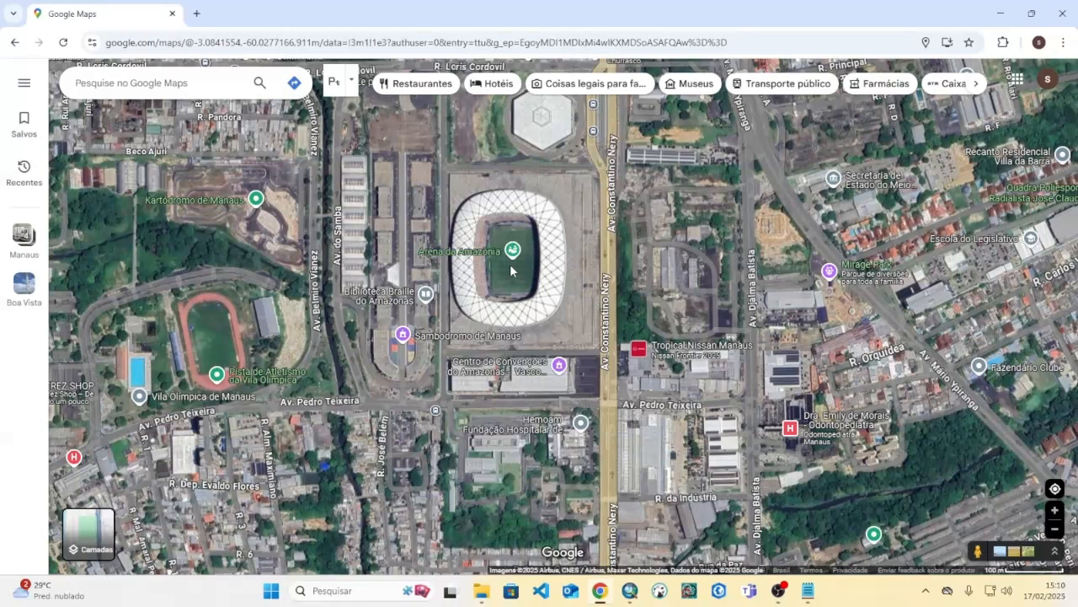
{"action": "right_click", "coordinate": [509, 264]}
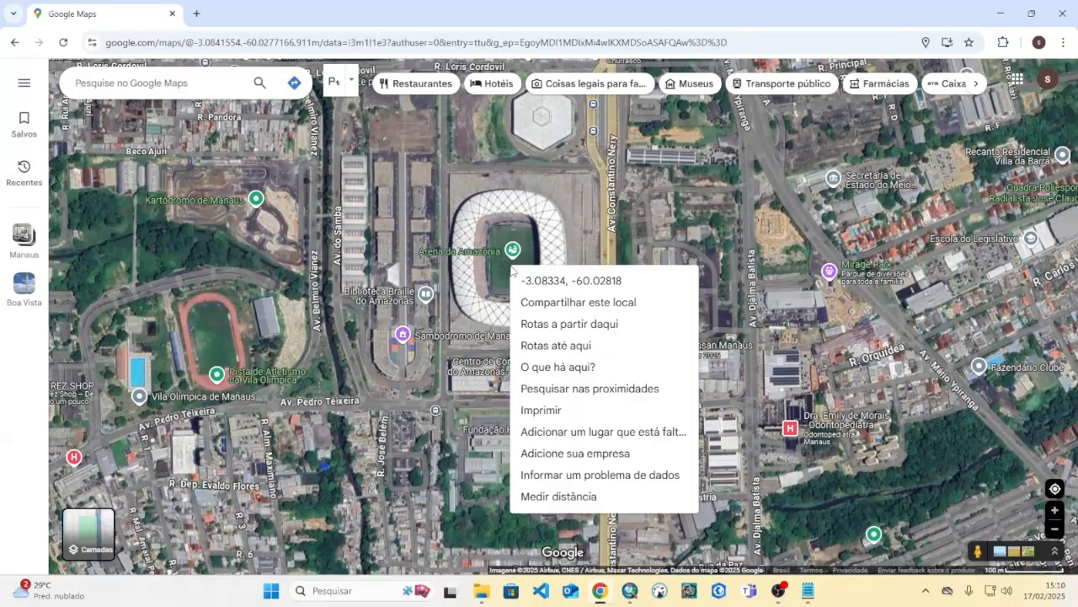
{"action": "left_click", "coordinate": [632, 282]}
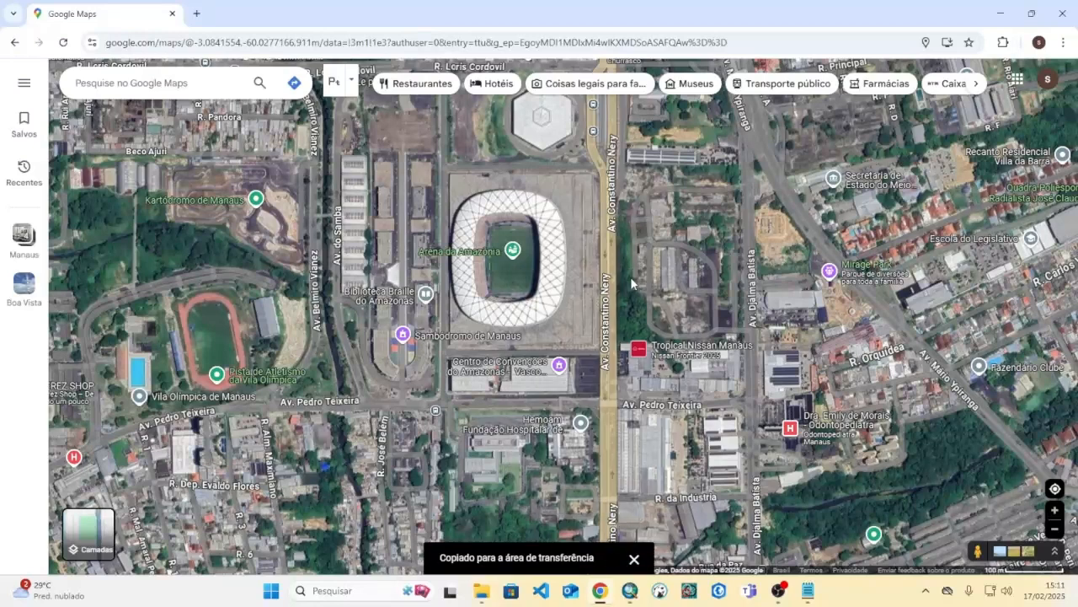
- Switch to Notepad, enter the label "ARENA DA AMAZONIA" and paste the copied coordinates after it
{"action": "left_click", "coordinate": [809, 589]}
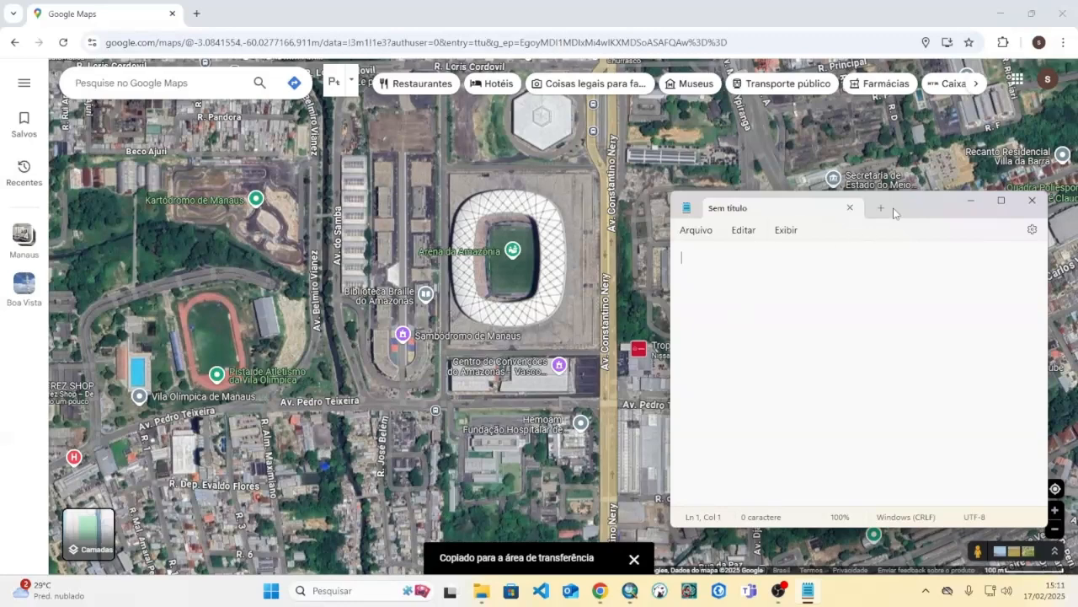
{"action": "left_click_drag", "start_coordinate": [916, 205], "coordinate": [802, 199]}
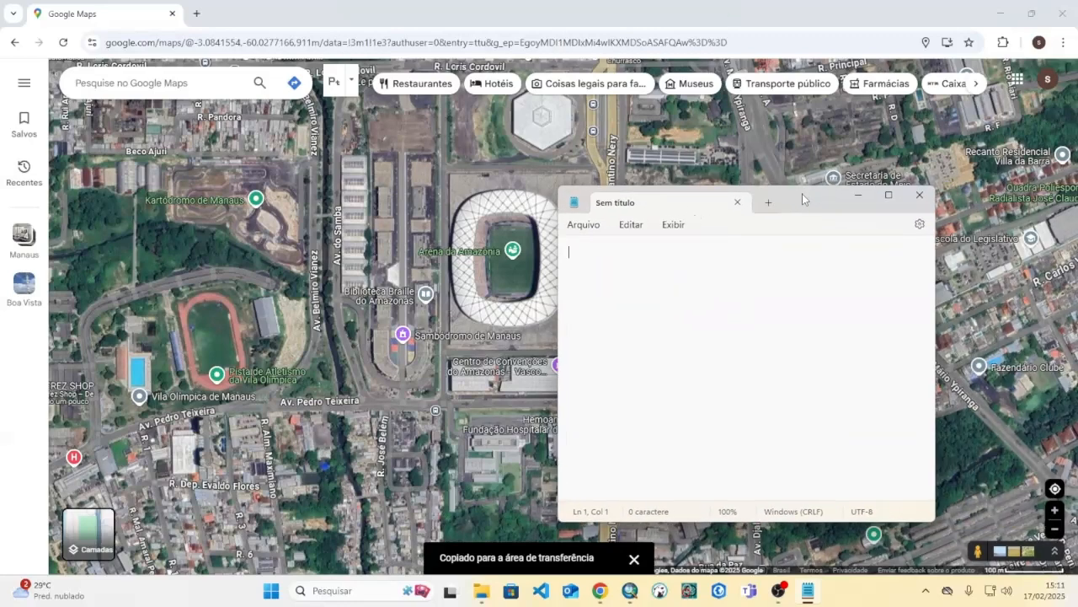
{"action": "type", "text": "ARENA D"}
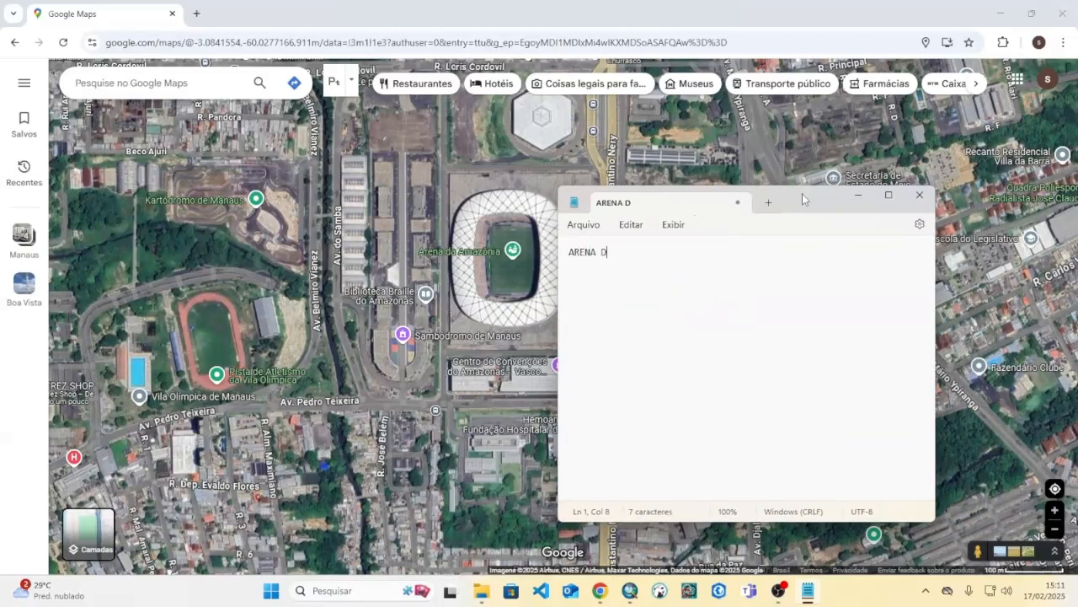
{"action": "type", "text": "A AMAZONIA"}
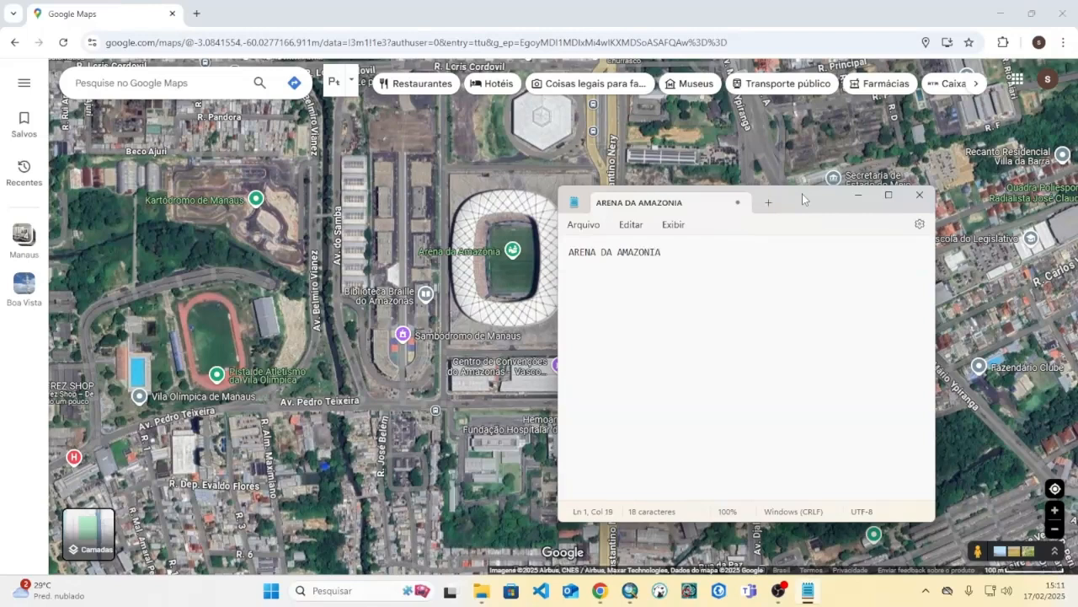
{"action": "type", "text": "-3.083335839459451, -60.02817797307322"}
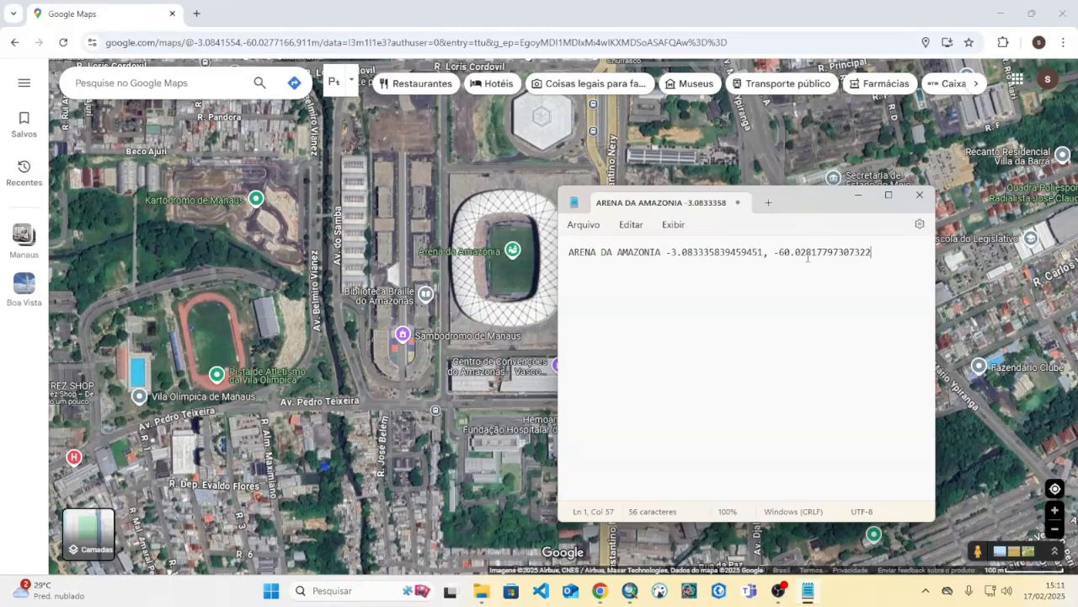
- Back in Google Maps, copy the coordinates of the field inside the Vila Olímpica de Manaus athletics track
{"action": "left_click", "coordinate": [392, 202]}
{"action": "left_click_drag", "start_coordinate": [392, 202], "coordinate": [622, 187]}
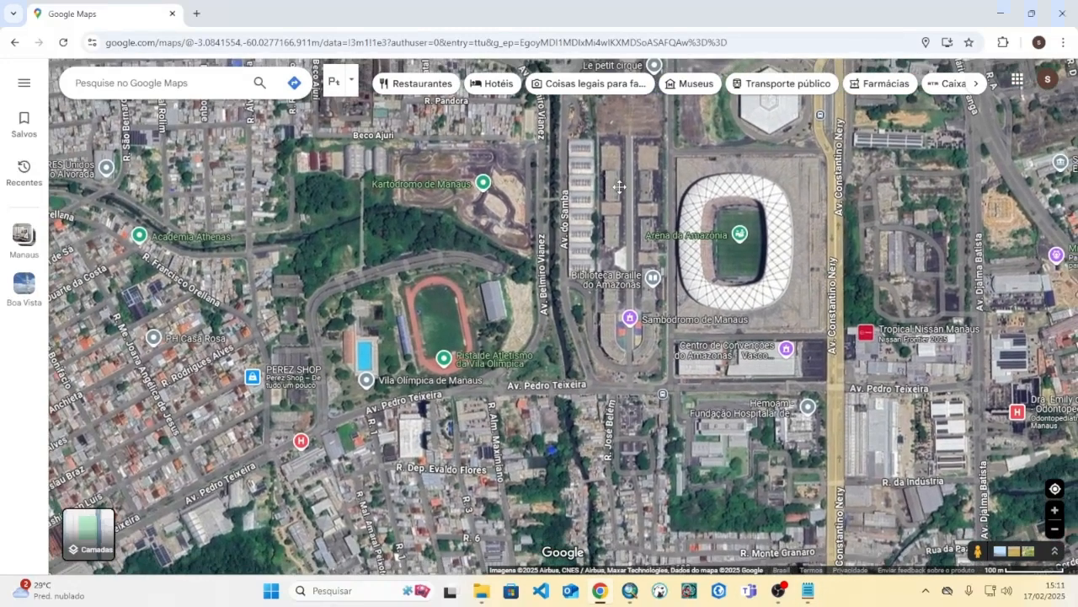
{"action": "right_click", "coordinate": [437, 327]}
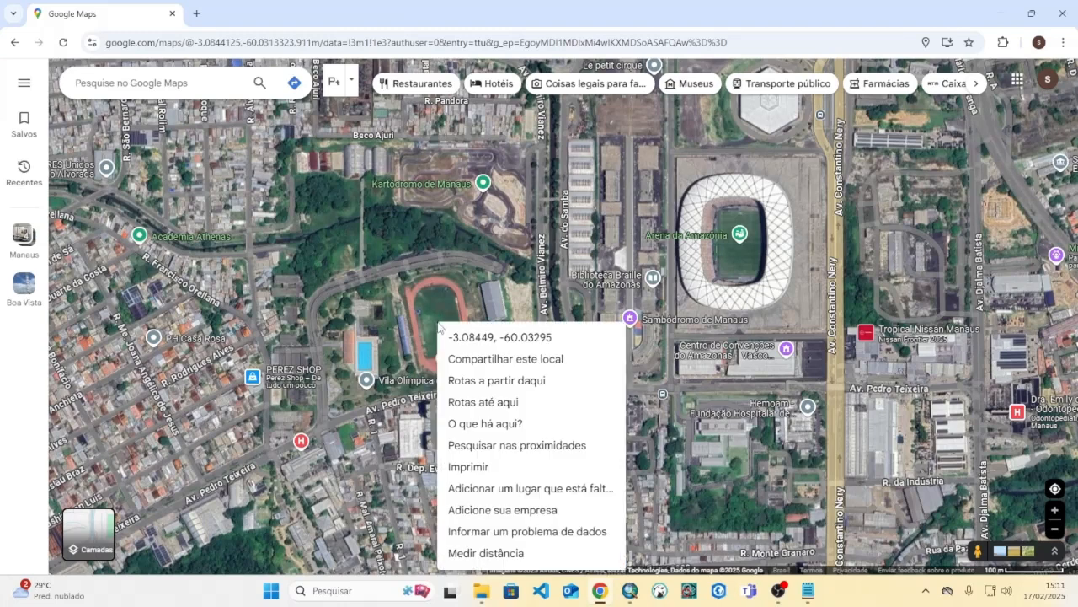
{"action": "left_click", "coordinate": [481, 340]}
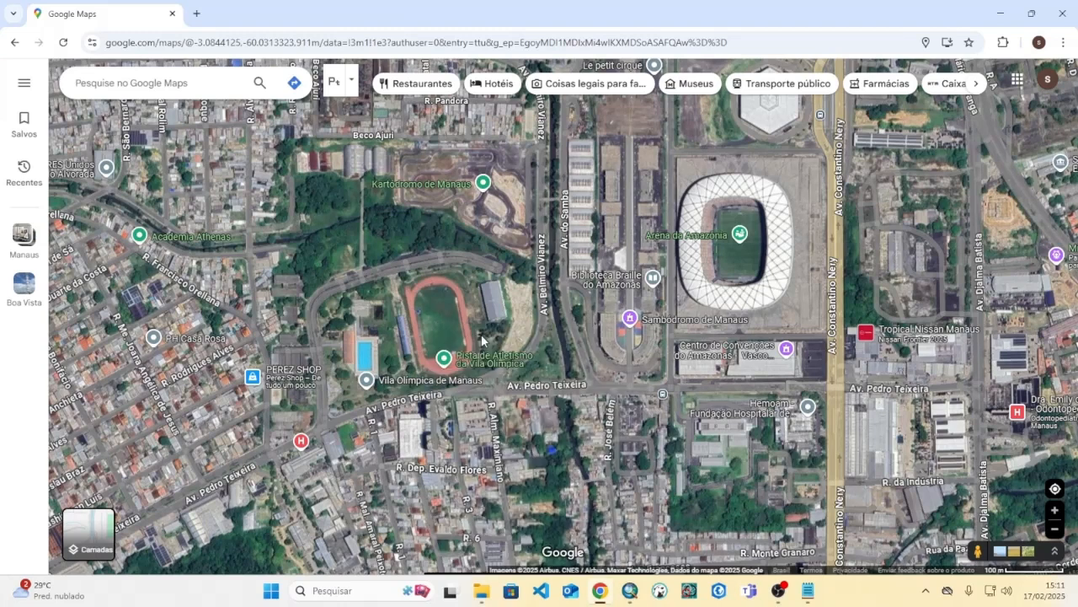
- Add a second line in Notepad with the label "VILA OLIMPICA" followed by the copied coordinates
{"action": "left_click", "coordinate": [807, 590]}
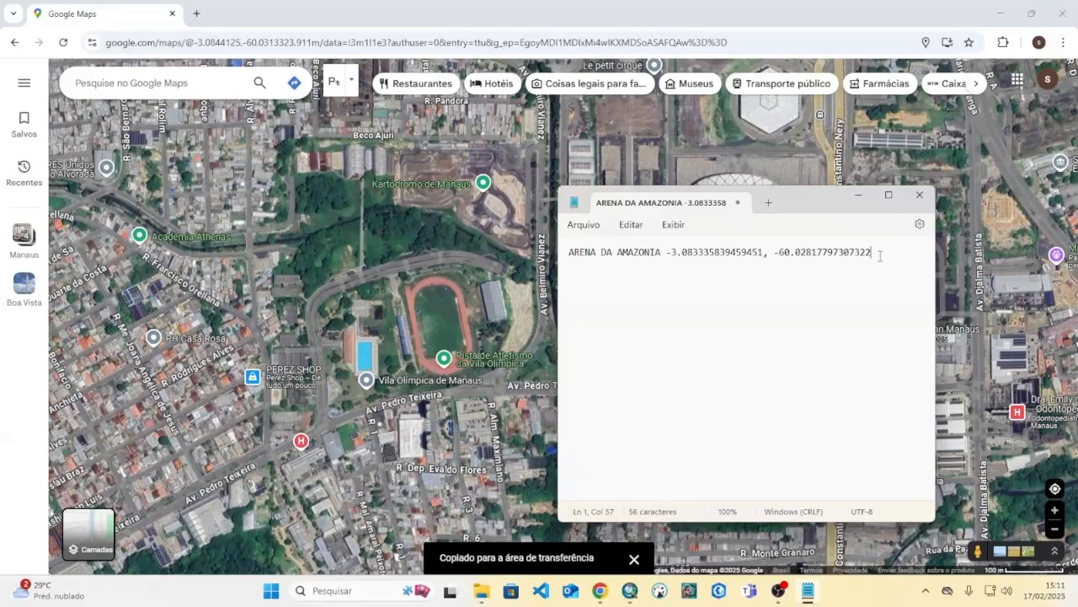
{"action": "key", "text": "Return"}
{"action": "type", "text": "VILA OLIMPICA"}
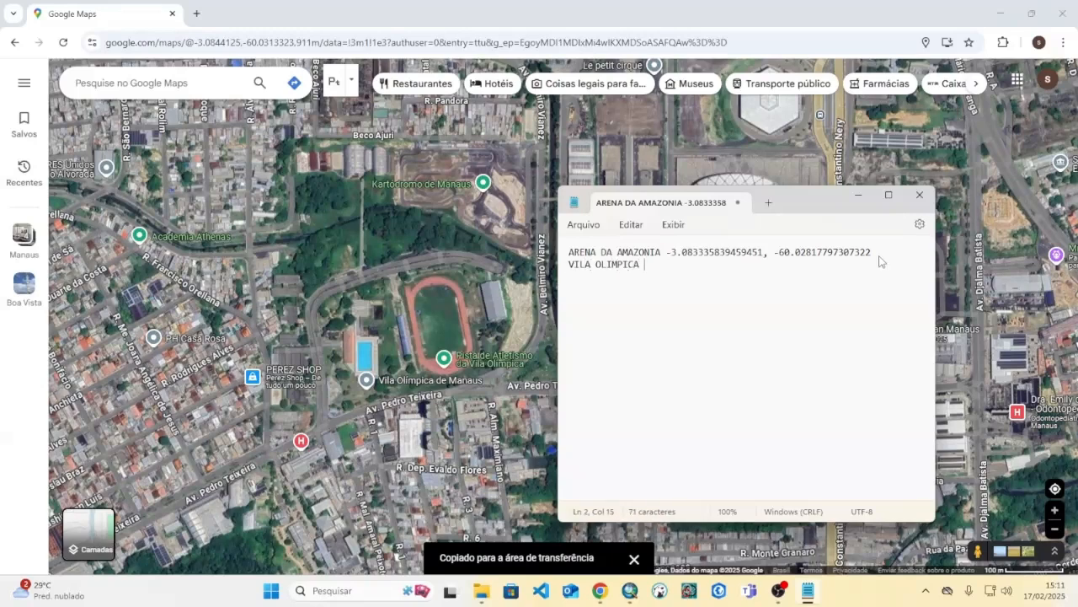
{"action": "type", "text": "-3.084492875701841, -60.03295230502388"}
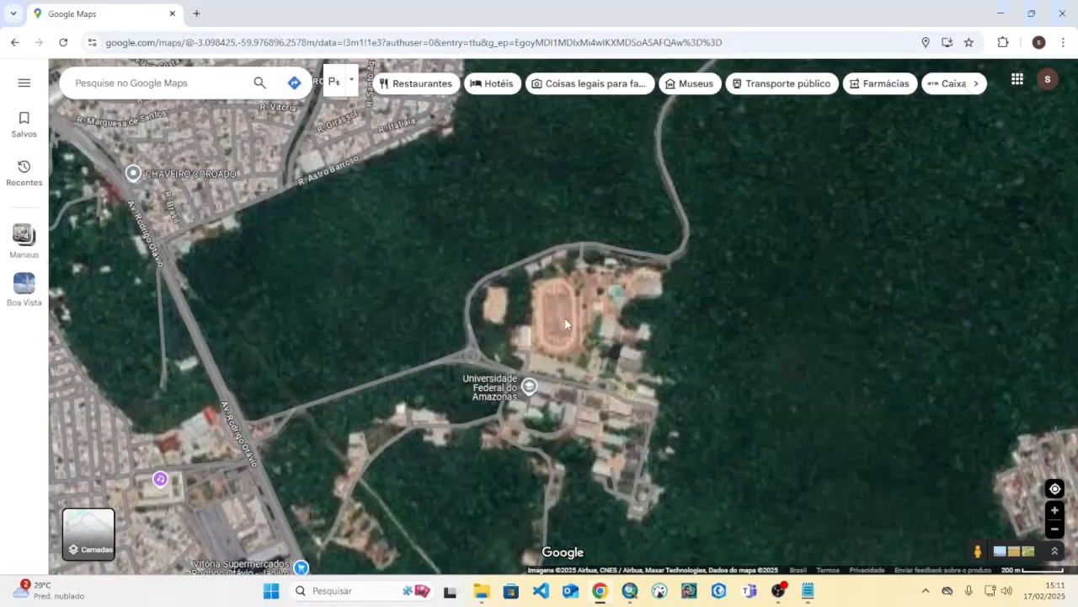
- In Google Maps, copy the coordinates of the field inside the running track at the Universidade Federal do Amazonas
{"action": "scroll", "coordinate": [552, 325], "scroll_direction": "up", "scroll_amount": 4}
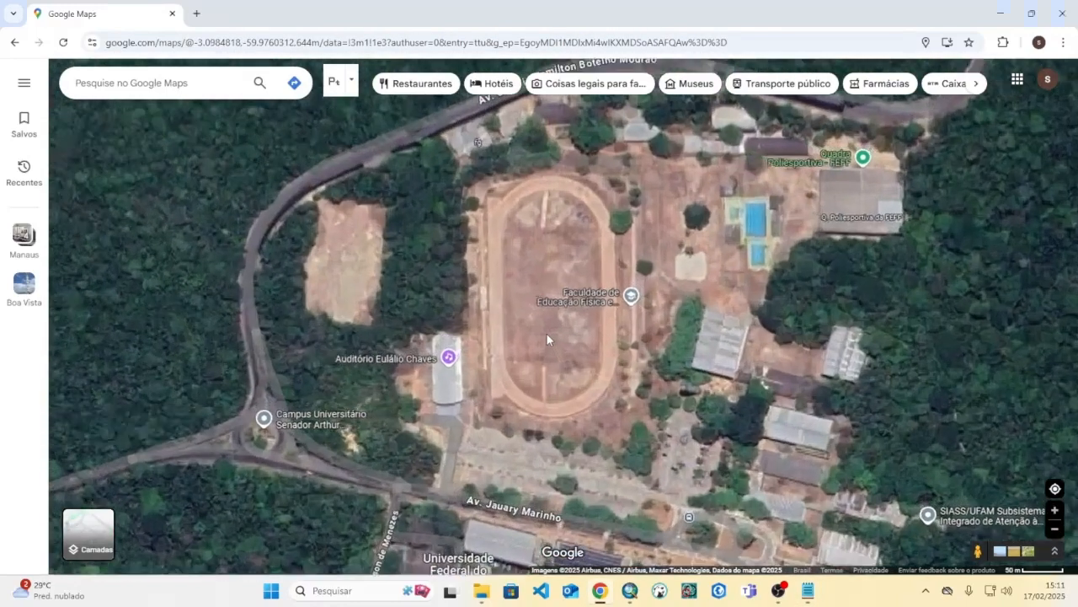
{"action": "right_click", "coordinate": [553, 308]}
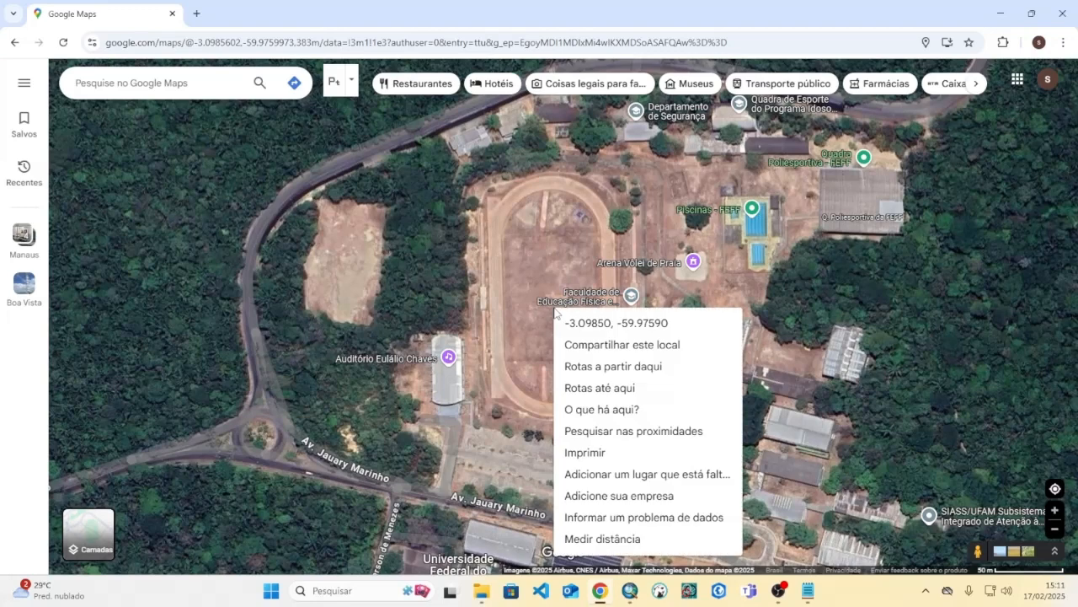
{"action": "left_click", "coordinate": [582, 323]}
- Add a third line in Notepad with the label "UFAM" followed by the copied coordinates
{"action": "left_click", "coordinate": [807, 590]}
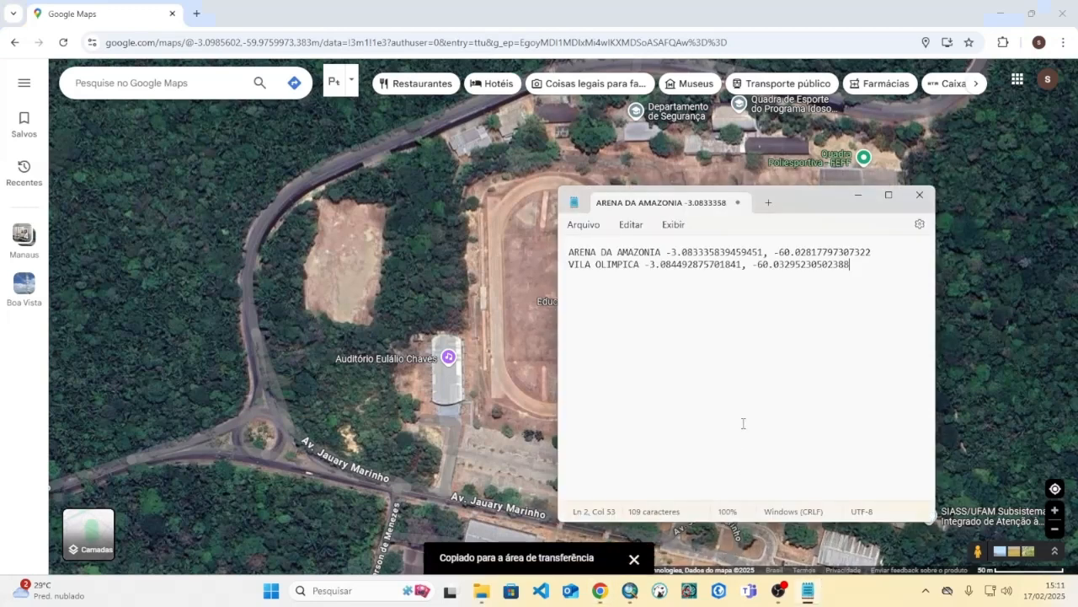
{"action": "key", "text": "Return"}
{"action": "type", "text": "UFAM"}
{"action": "type", "text": "-3.0984993443049333, -59.97589810915339"}
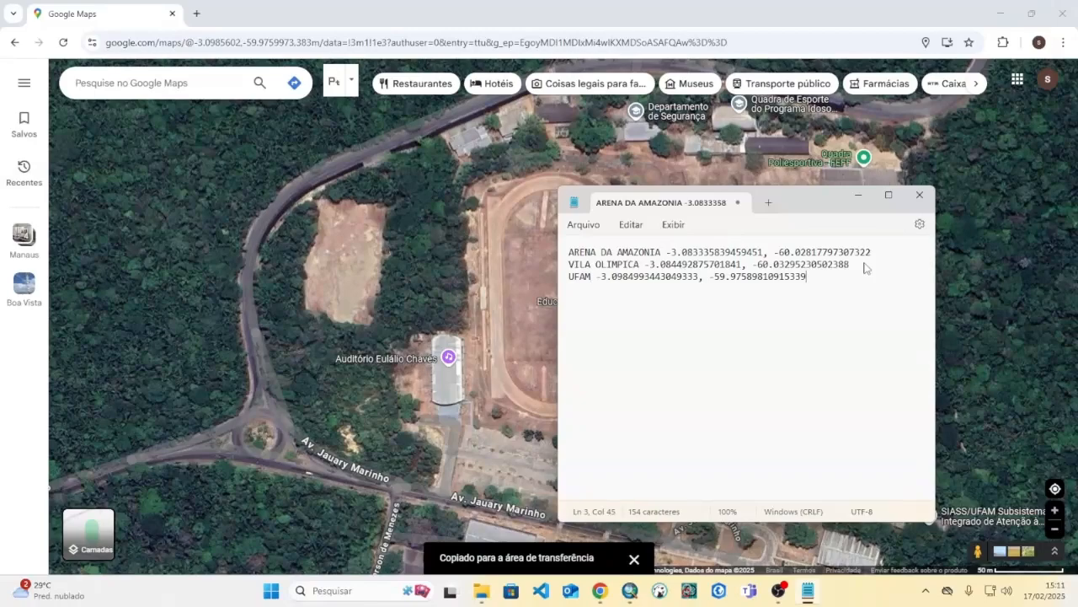
- In Google Maps, find the CT Barbosa Filho - Nacional FC football field and copy its coordinates
{"action": "scroll", "coordinate": [375, 308], "scroll_direction": "down", "scroll_amount": 3}
{"action": "left_click_drag", "start_coordinate": [339, 289], "coordinate": [343, 296]}
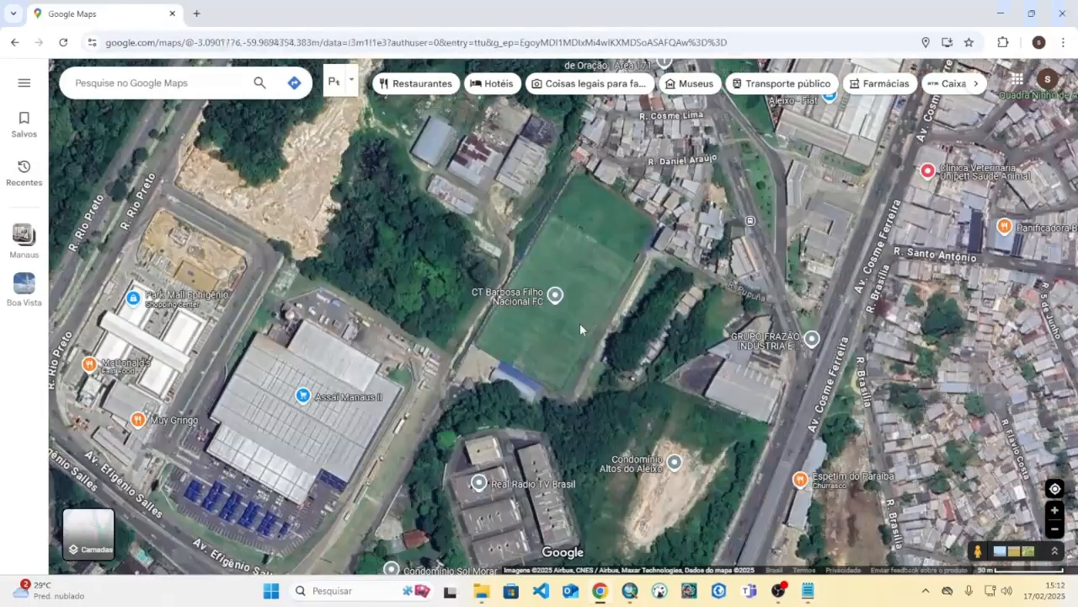
{"action": "scroll", "coordinate": [581, 320], "scroll_direction": "up", "scroll_amount": 2}
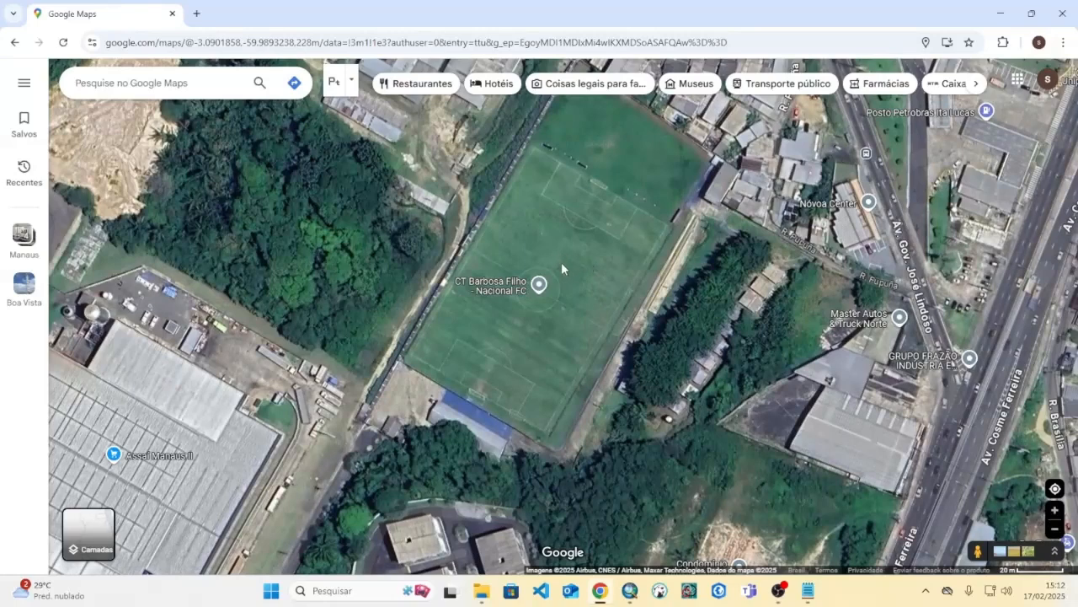
{"action": "right_click", "coordinate": [550, 264]}
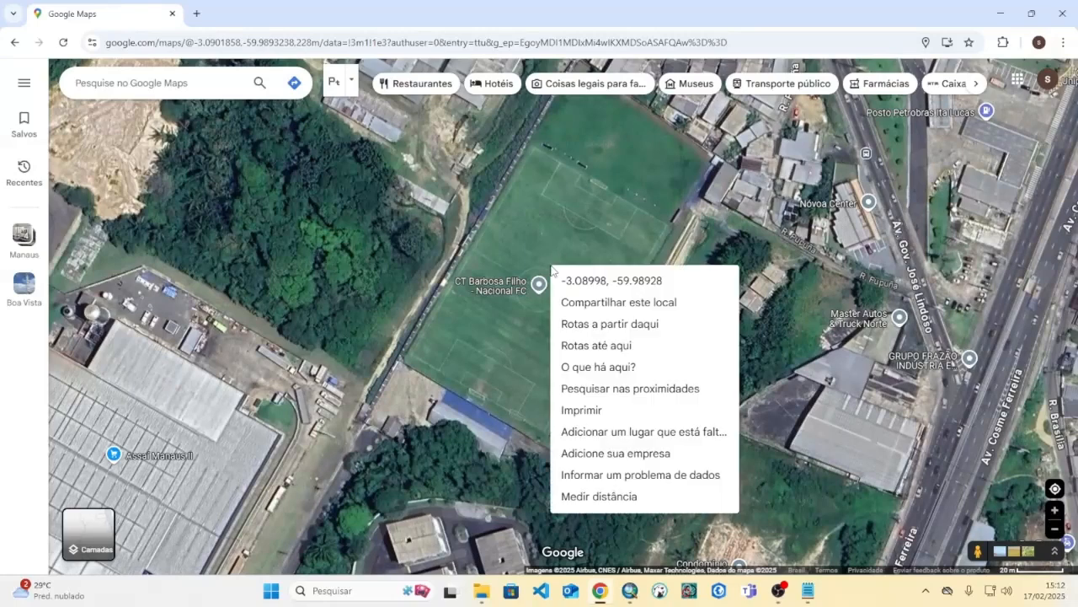
{"action": "left_click", "coordinate": [581, 278]}
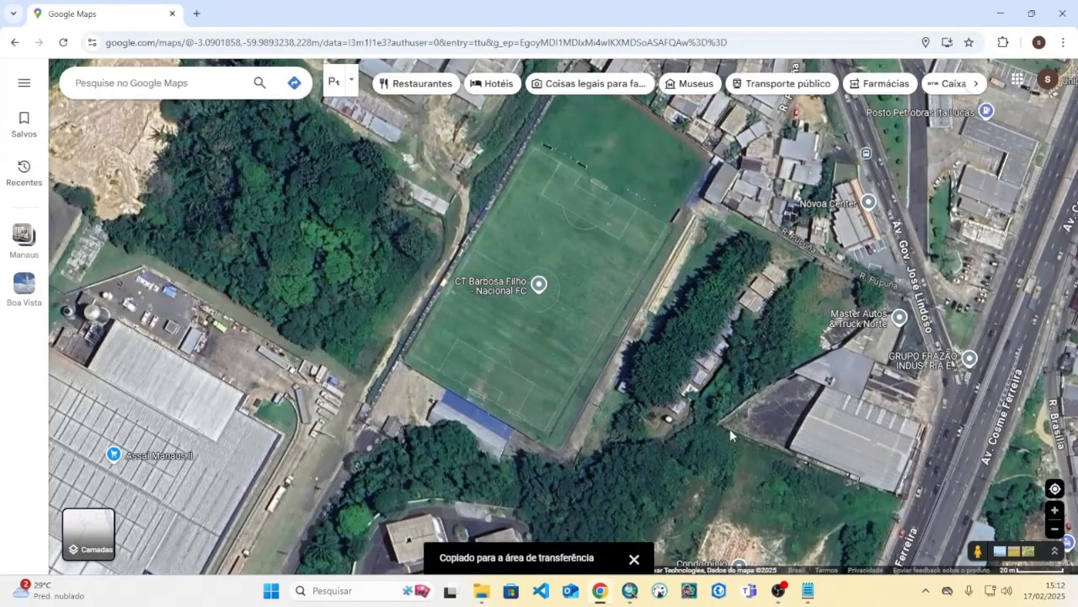
{"action": "left_click", "coordinate": [806, 593]}
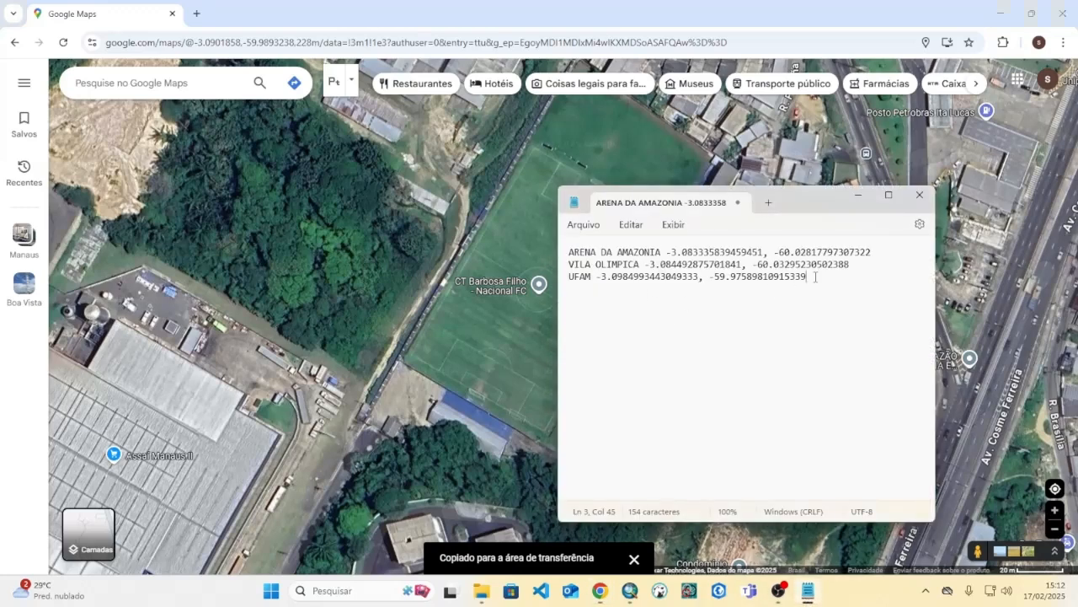
{"action": "key", "text": "Return"}
{"action": "type", "text": "CARLOS ZAMITH"}
{"action": "key", "text": "ctrl+v"}
- In Google Maps, find the football field south of Quadra Sintética do Sesi, off Av. Cosme Ferreira, and copy its coordinates
{"action": "left_click_drag", "start_coordinate": [449, 385], "coordinate": [482, 364]}
{"action": "scroll", "coordinate": [482, 364], "scroll_direction": "down", "scroll_amount": 5}
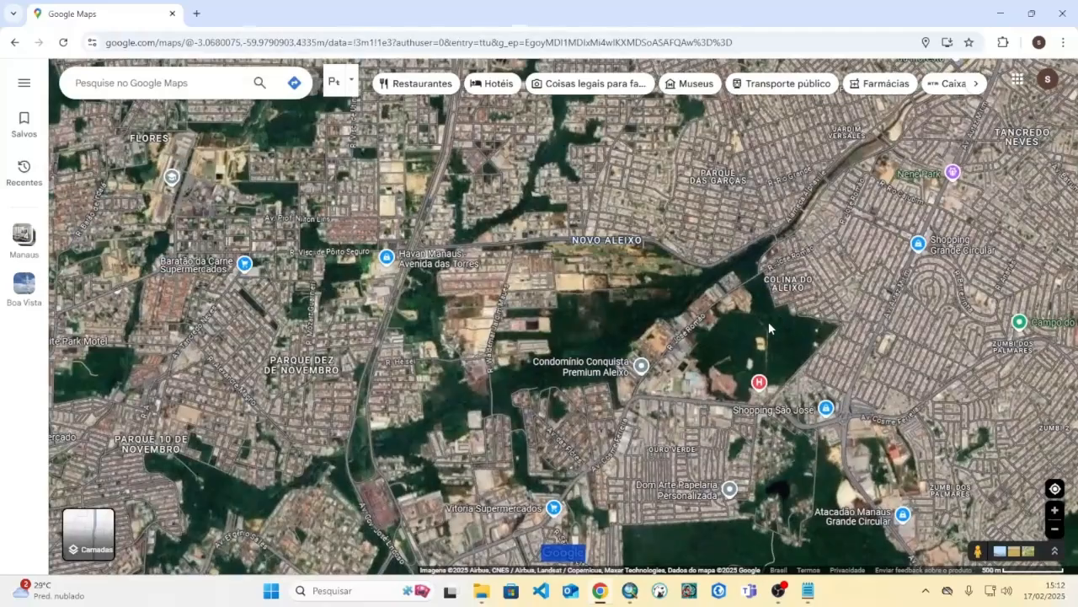
{"action": "left_click_drag", "start_coordinate": [768, 321], "coordinate": [730, 239]}
{"action": "scroll", "coordinate": [662, 301], "scroll_direction": "up", "scroll_amount": 3}
{"action": "scroll", "coordinate": [624, 316], "scroll_direction": "up", "scroll_amount": 2}
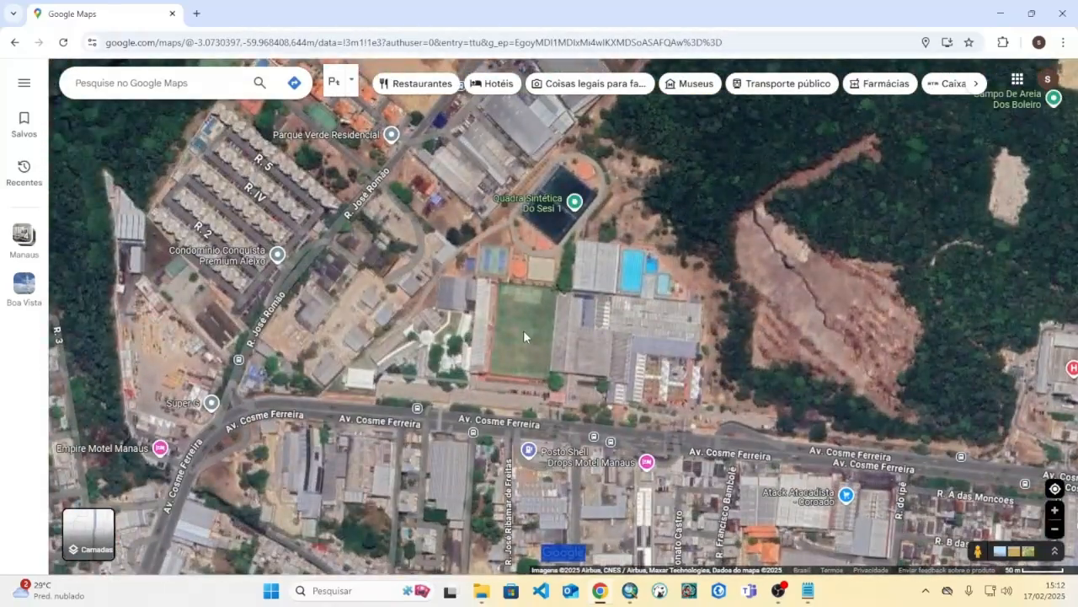
{"action": "right_click", "coordinate": [524, 331]}
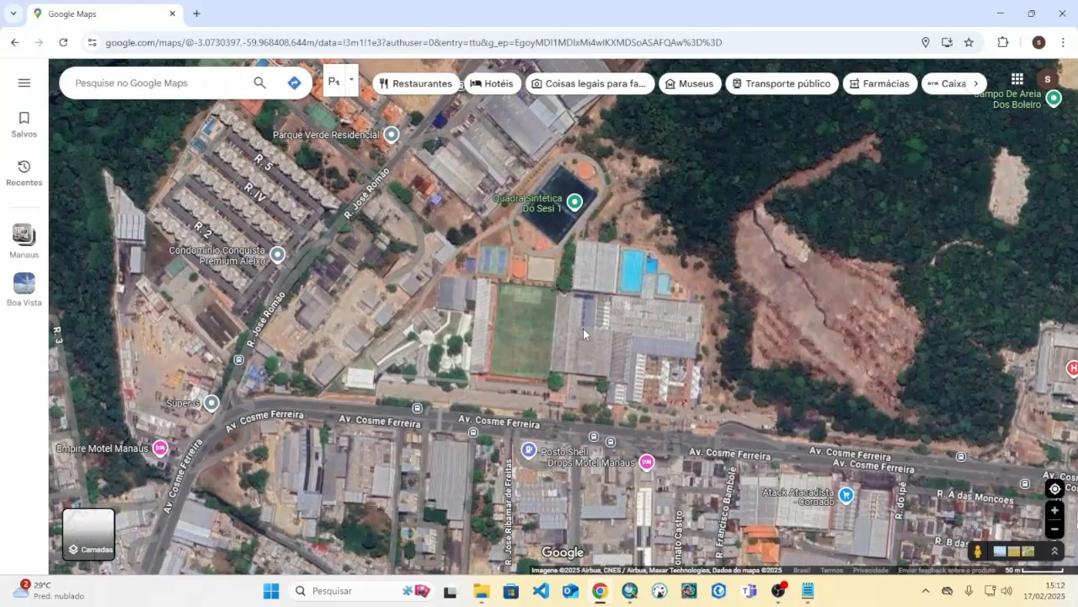
{"action": "left_click", "coordinate": [585, 332]}
- Add a fifth line in Notepad with the label "SESI CLUBE DO TRABALHADOR" followed by the copied coordinates
{"action": "left_click", "coordinate": [807, 589]}
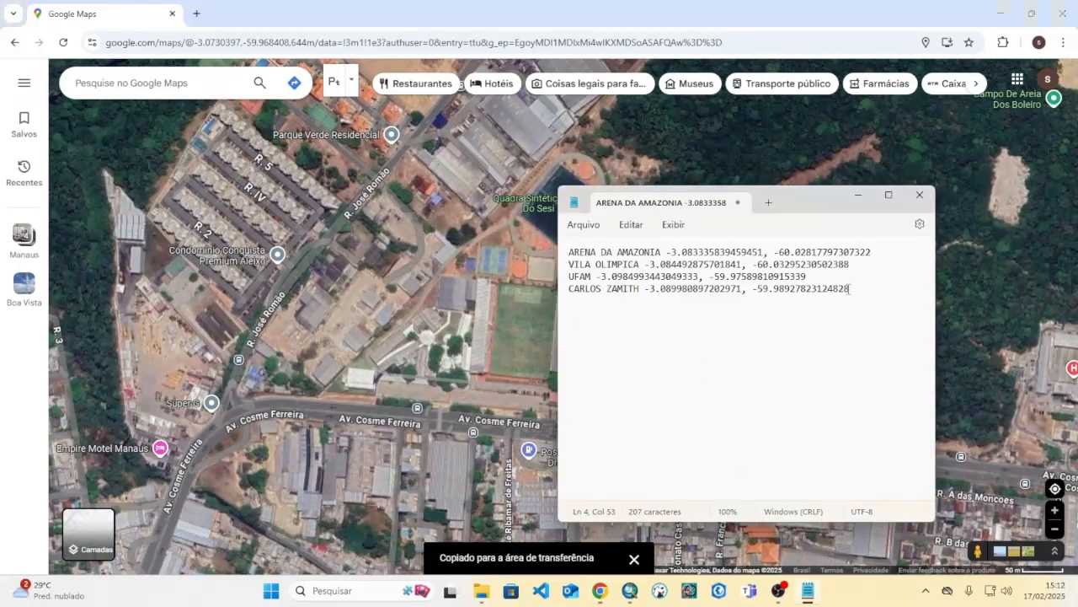
{"action": "key", "text": "Return"}
{"action": "type", "text": "SESI CLUBE DO TRABALHA"}
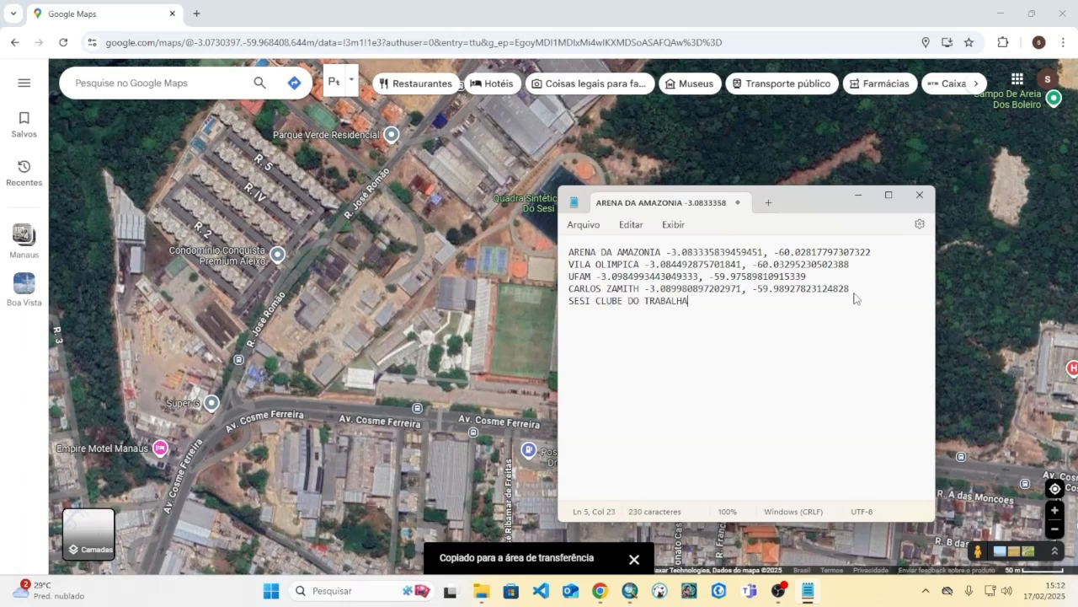
{"action": "type", "text": "DOR"}
{"action": "type", "text": "-3.073202549240079, -59.96858248610457"}
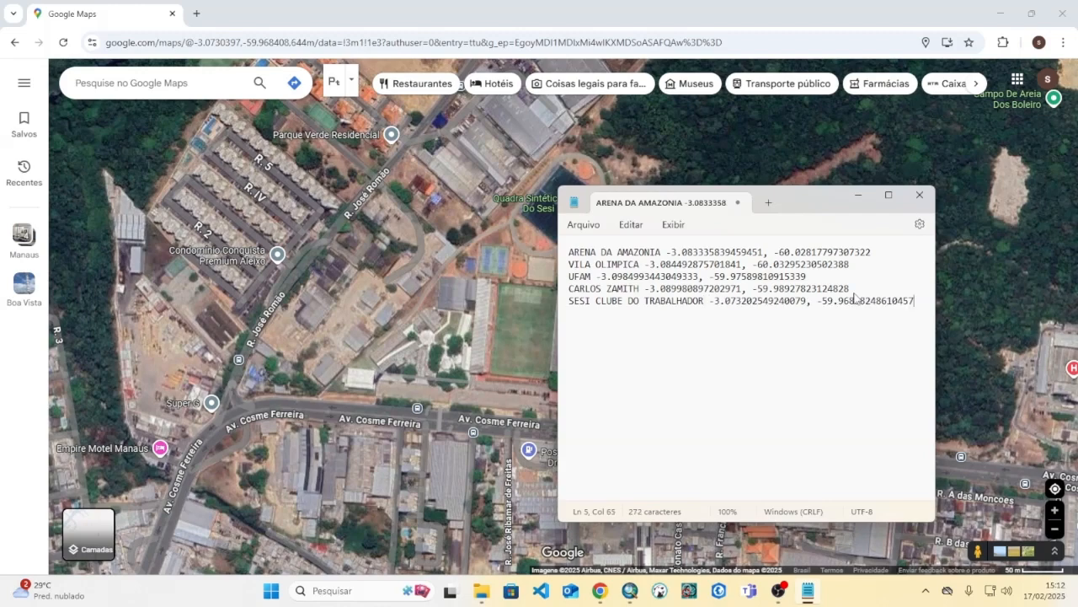
- Bring the Notepad coordinate list in front of the map and widen its window
{"action": "left_click", "coordinate": [505, 317]}
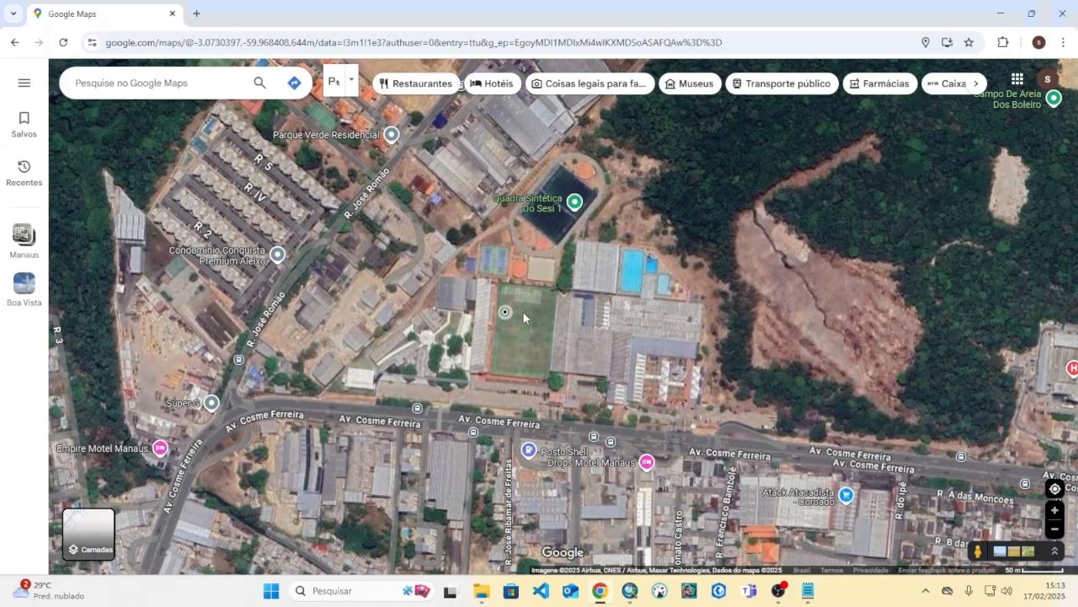
{"action": "scroll", "coordinate": [522, 318], "scroll_direction": "down", "scroll_amount": 2}
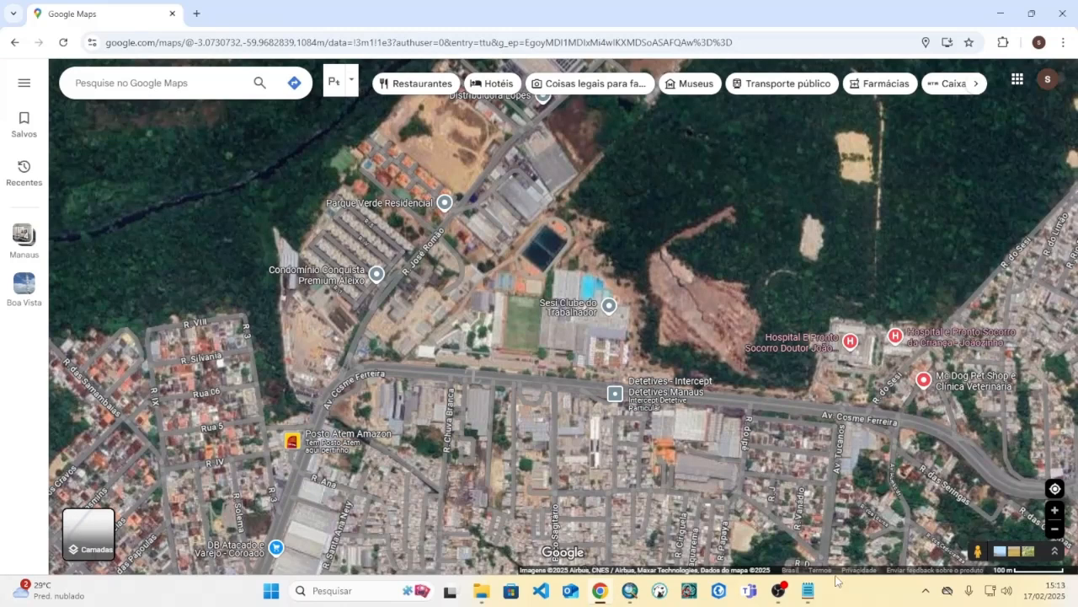
{"action": "left_click", "coordinate": [807, 590]}
{"action": "left_click_drag", "start_coordinate": [736, 195], "coordinate": [456, 165]}
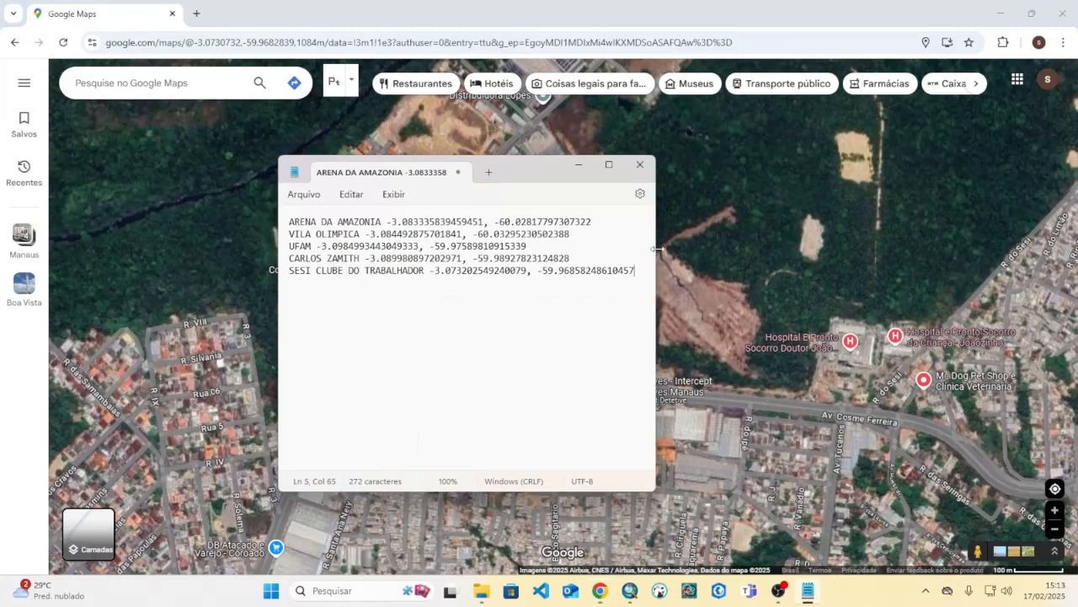
{"action": "left_click_drag", "start_coordinate": [657, 248], "coordinate": [732, 251]}
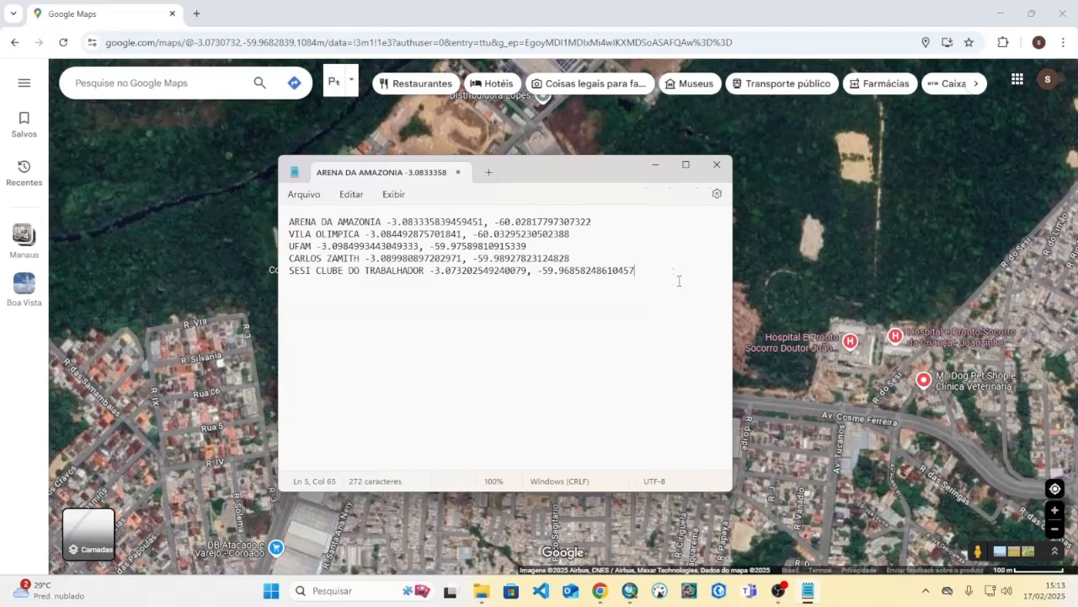
- Replace every period with a comma throughout the Notepad list, and close the replace box
{"action": "left_click_drag", "start_coordinate": [678, 281], "coordinate": [278, 219]}
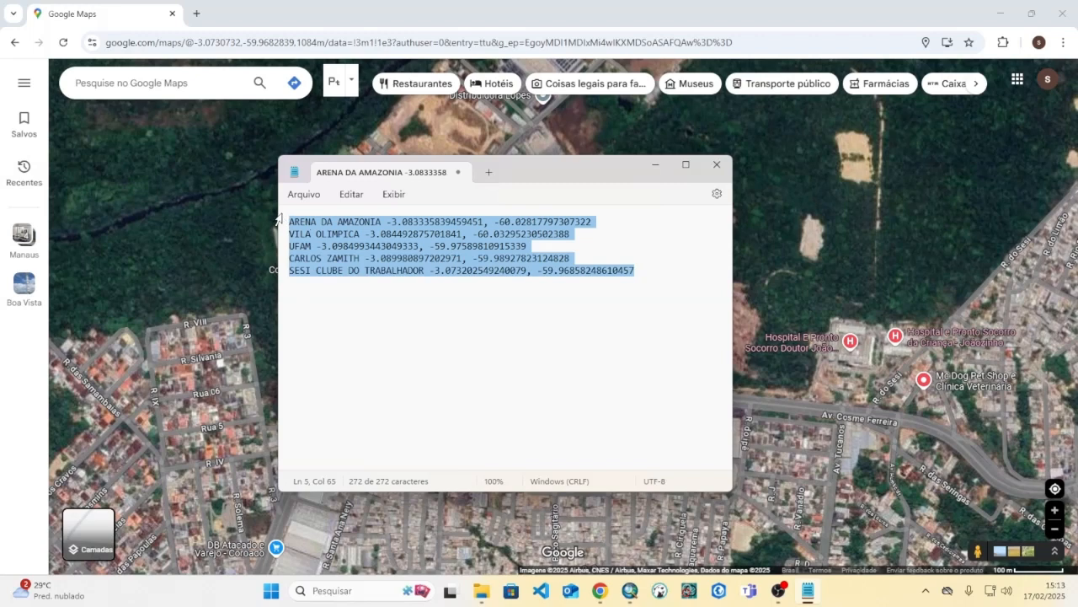
{"action": "left_click", "coordinate": [351, 195]}
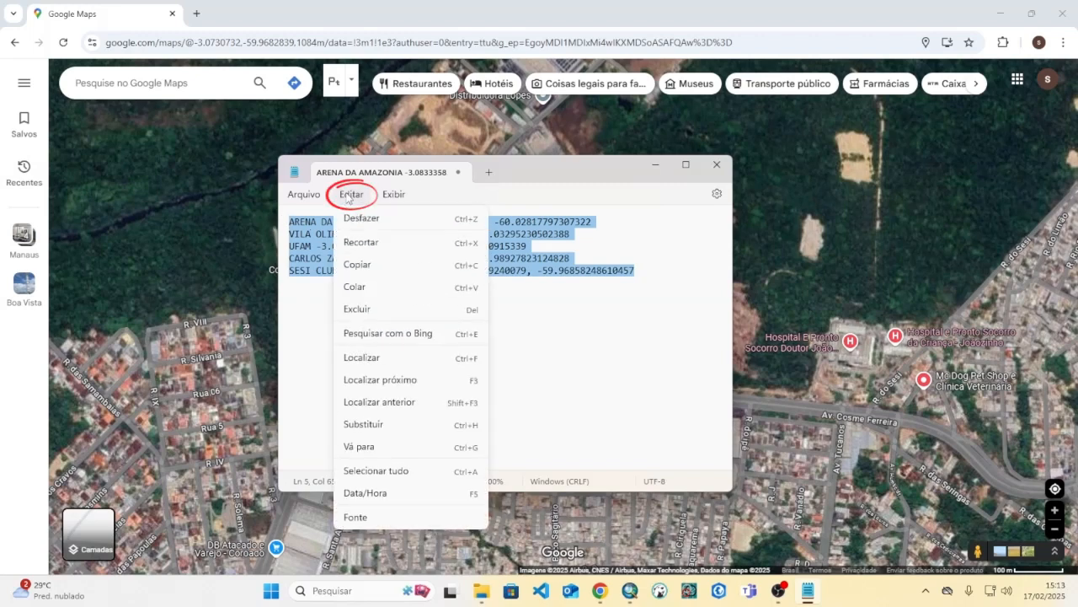
{"action": "left_click", "coordinate": [367, 427]}
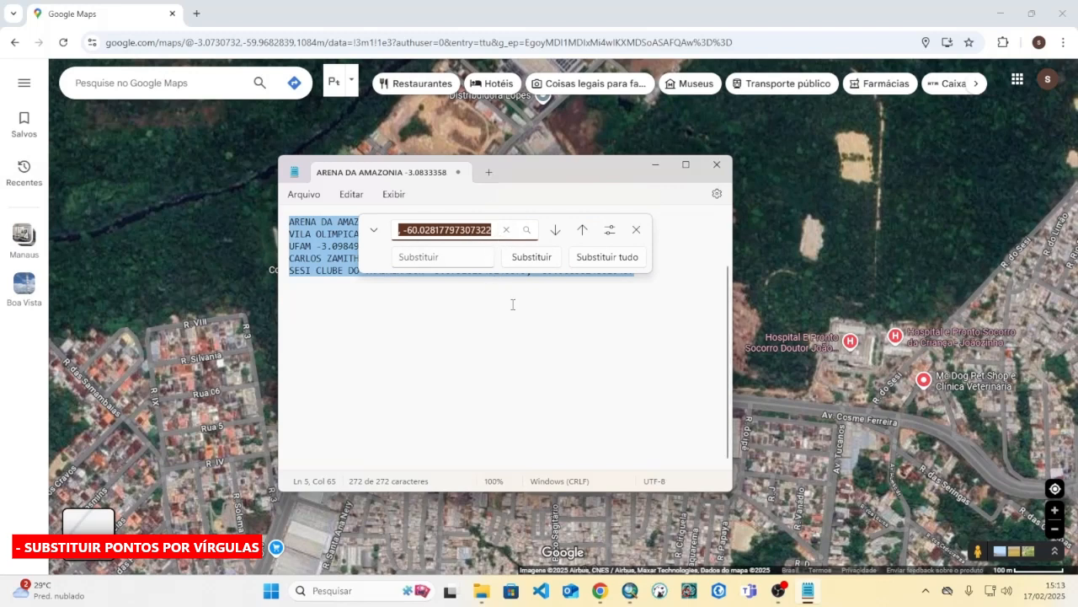
{"action": "key", "text": "BackSpace"}
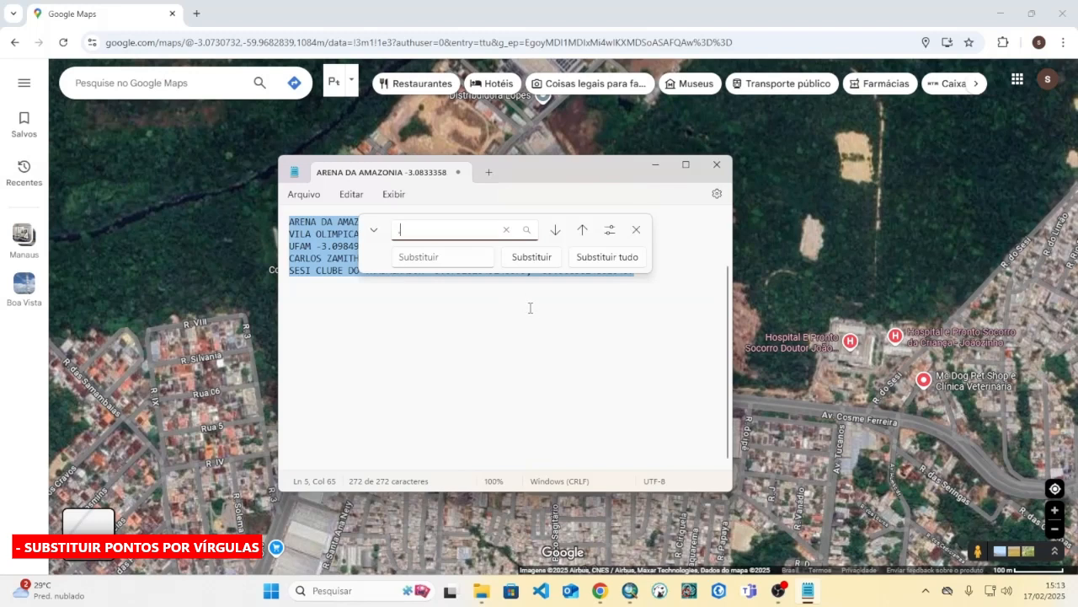
{"action": "type", "text": "."}
{"action": "key", "text": "Tab"}
{"action": "type", "text": ","}
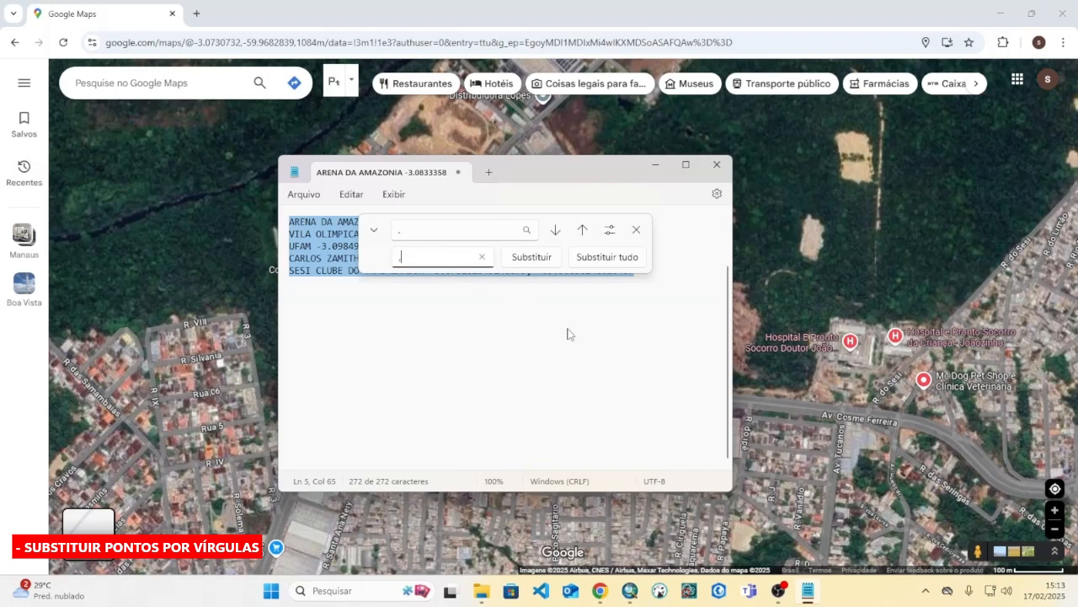
{"action": "left_click", "coordinate": [606, 256]}
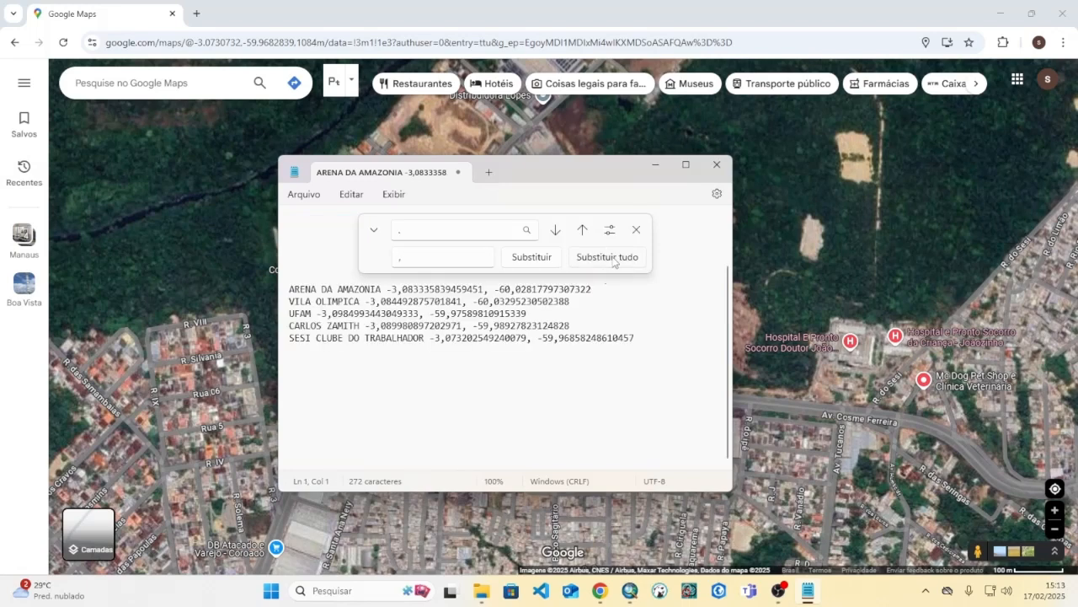
{"action": "left_click", "coordinate": [482, 389]}
{"action": "left_click", "coordinate": [636, 229]}
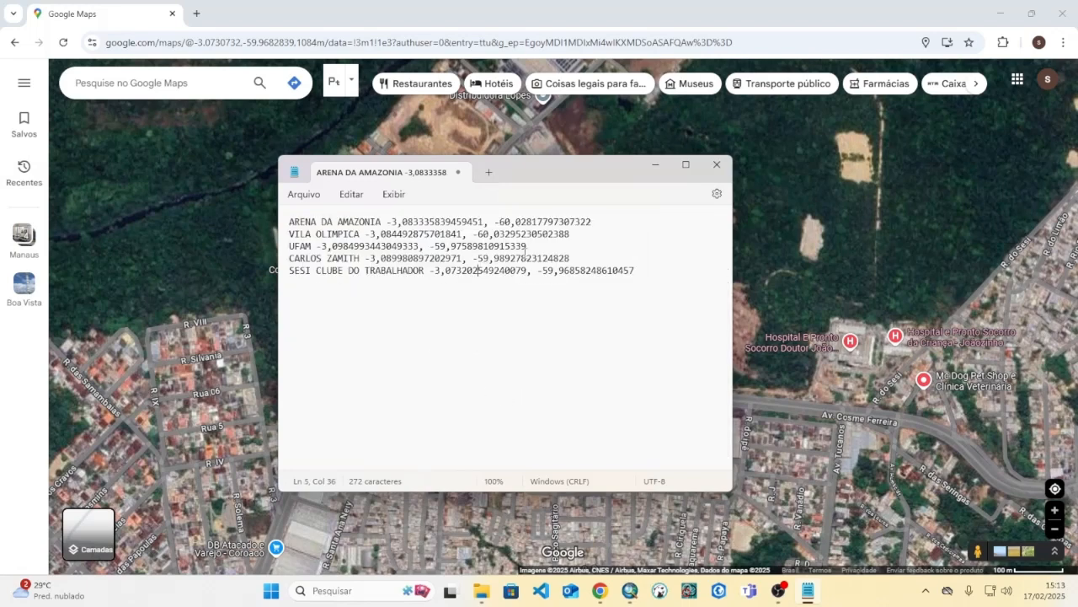
- Delete the comma separating latitude from longitude on all five Notepad lines, leaving only a space
{"action": "left_click", "coordinate": [487, 222]}
{"action": "left_click_drag", "start_coordinate": [388, 221], "coordinate": [474, 228]}
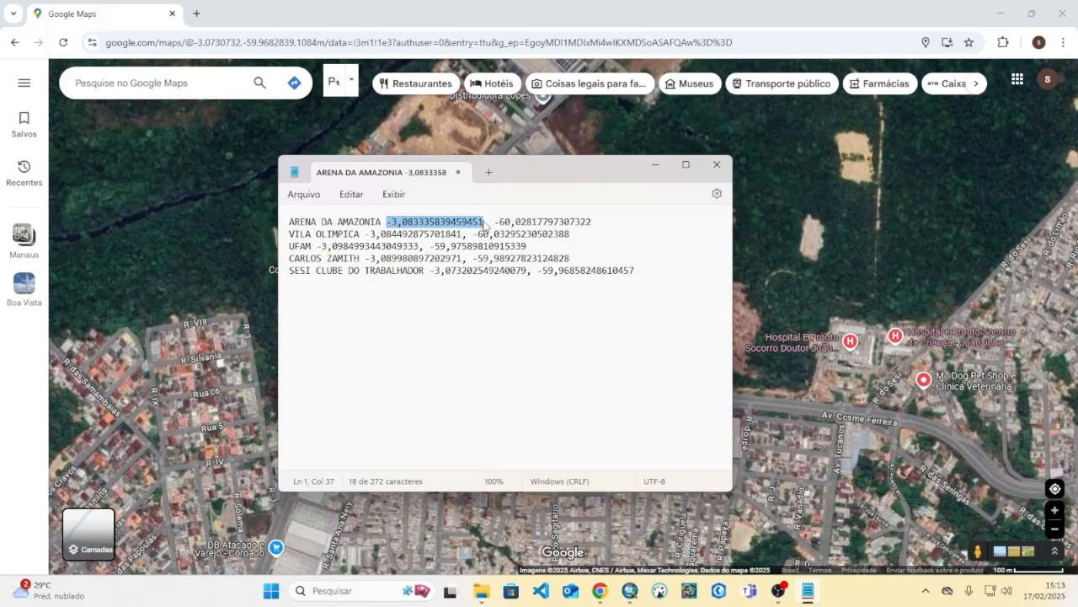
{"action": "left_click", "coordinate": [484, 335]}
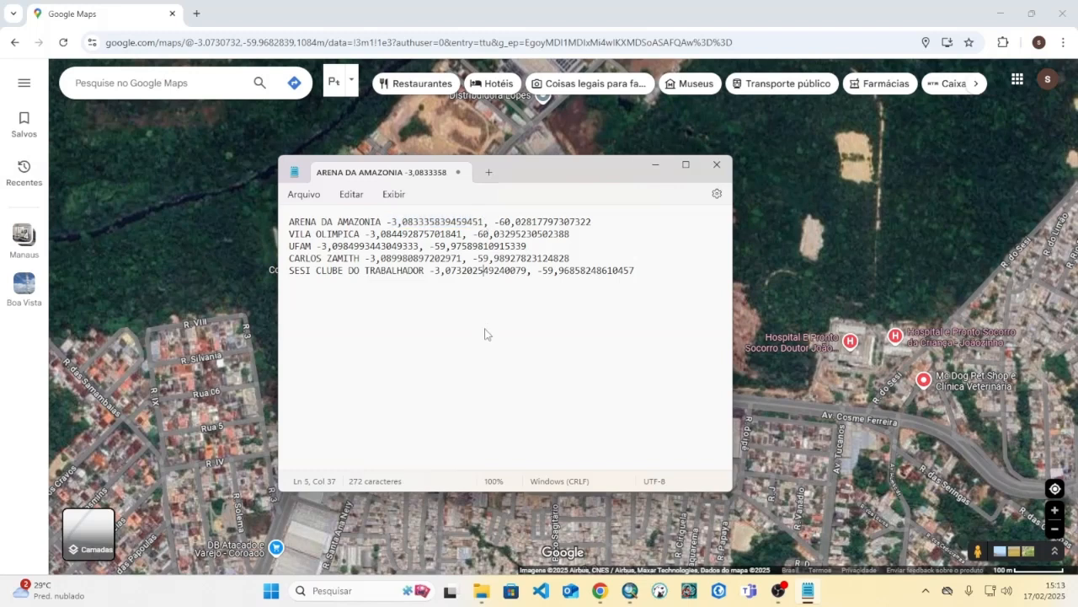
{"action": "left_click", "coordinate": [487, 222]}
{"action": "key", "text": "BackSpace"}
{"action": "left_click", "coordinate": [462, 236]}
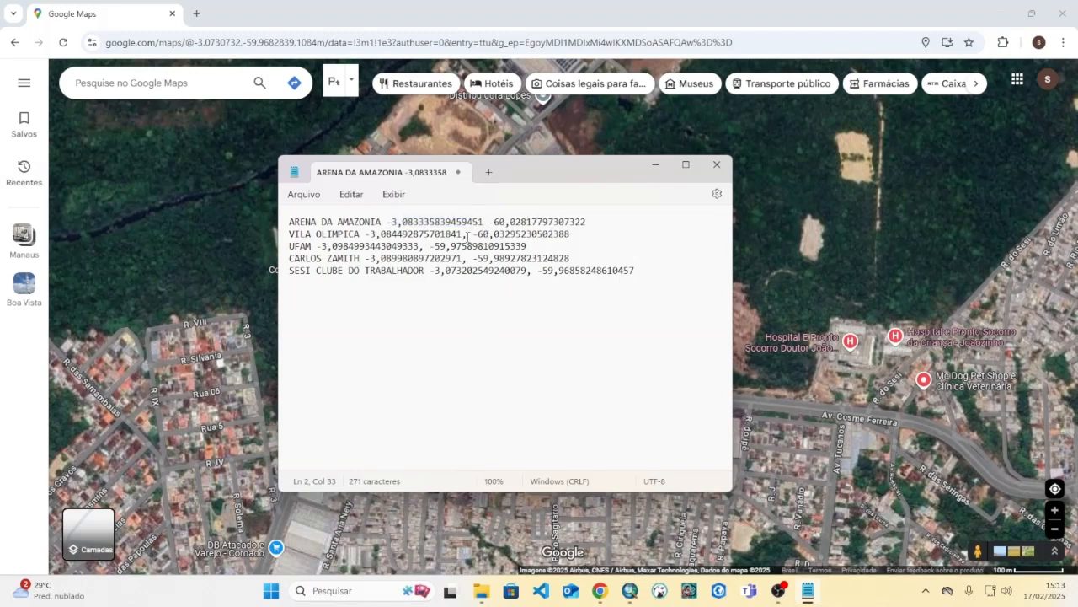
{"action": "key", "text": "Delete"}
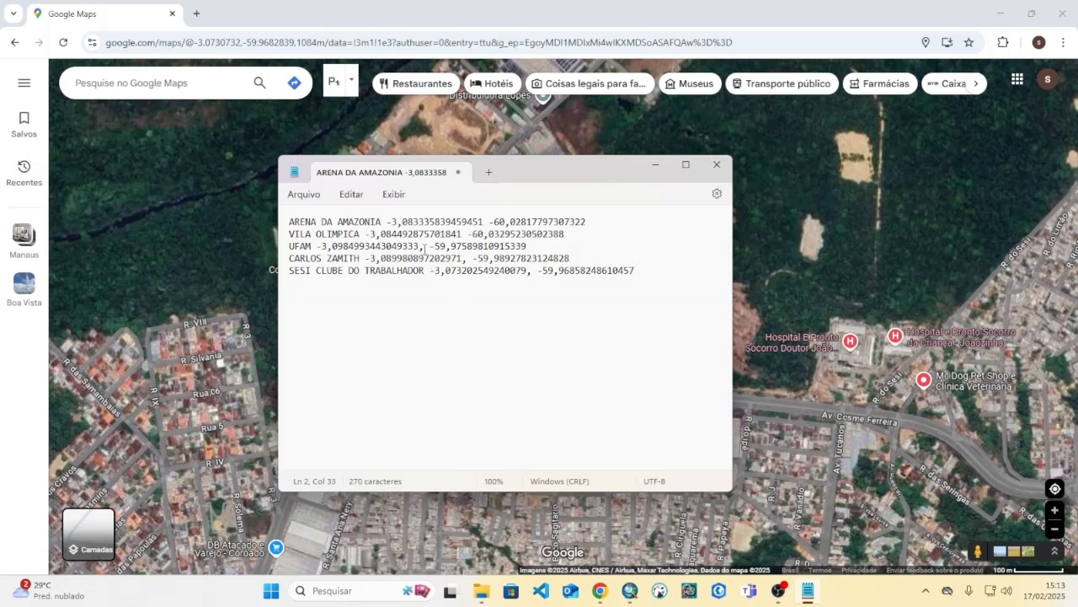
{"action": "left_click", "coordinate": [423, 245]}
{"action": "key", "text": "BackSpace"}
{"action": "key", "text": "BackSpace"}
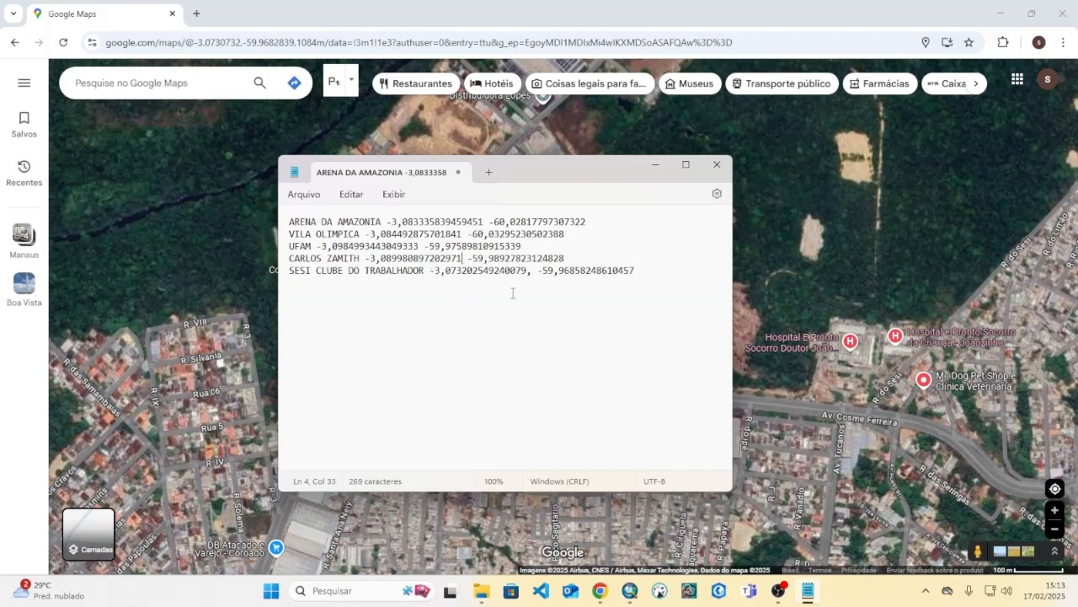
{"action": "left_click", "coordinate": [532, 273]}
{"action": "key", "text": "BackSpace"}
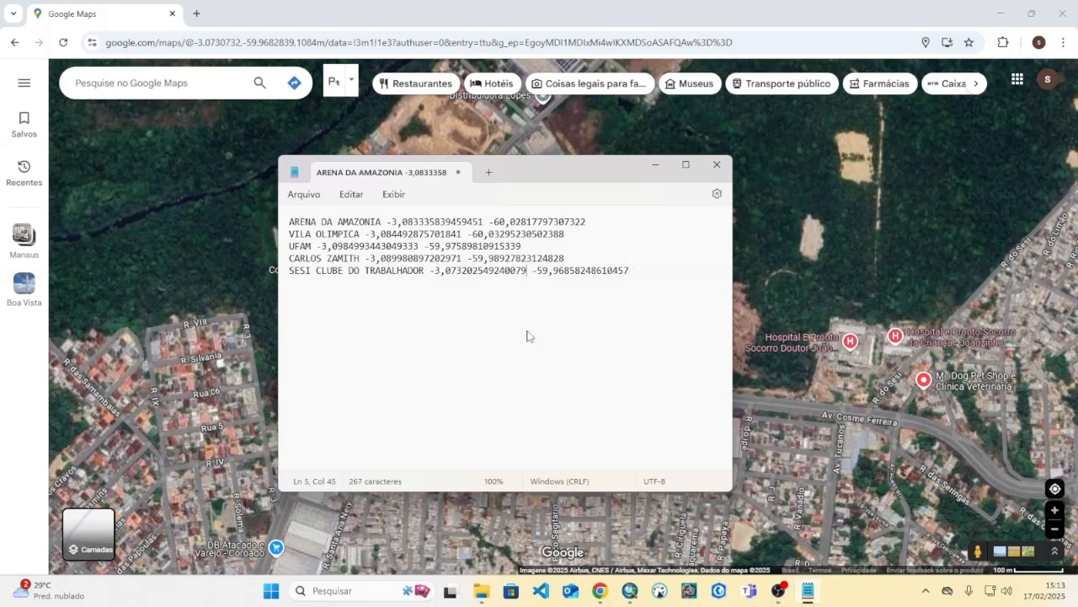
{"action": "left_click", "coordinate": [658, 278]}
{"action": "left_click_drag", "start_coordinate": [525, 178], "coordinate": [637, 172]}
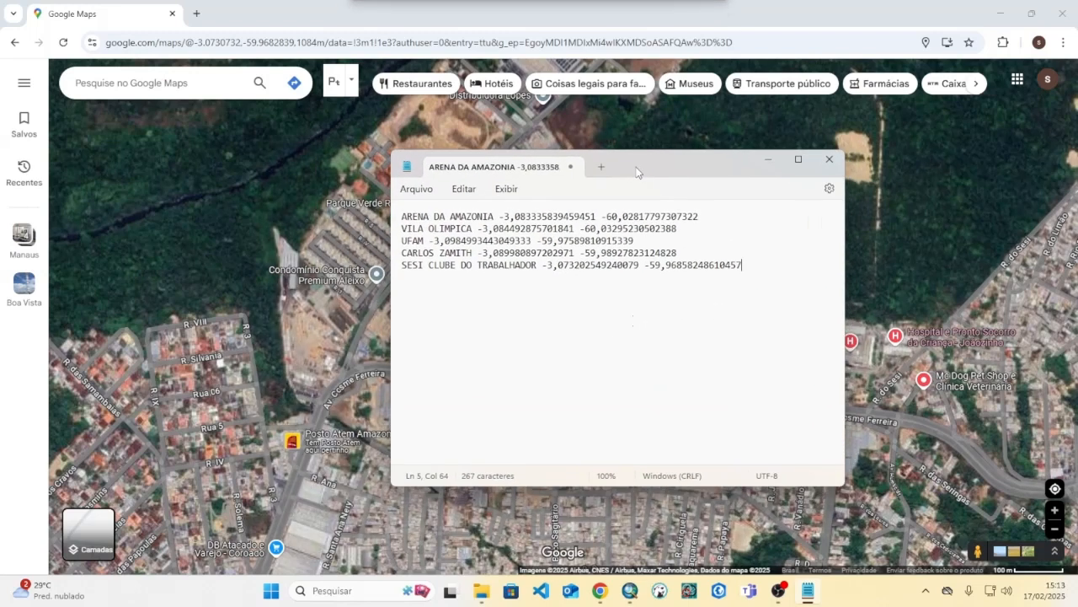
- Open Excel with a new blank workbook and maximize its window
{"action": "left_click", "coordinate": [337, 588]}
{"action": "type", "text": "EXCEL"}
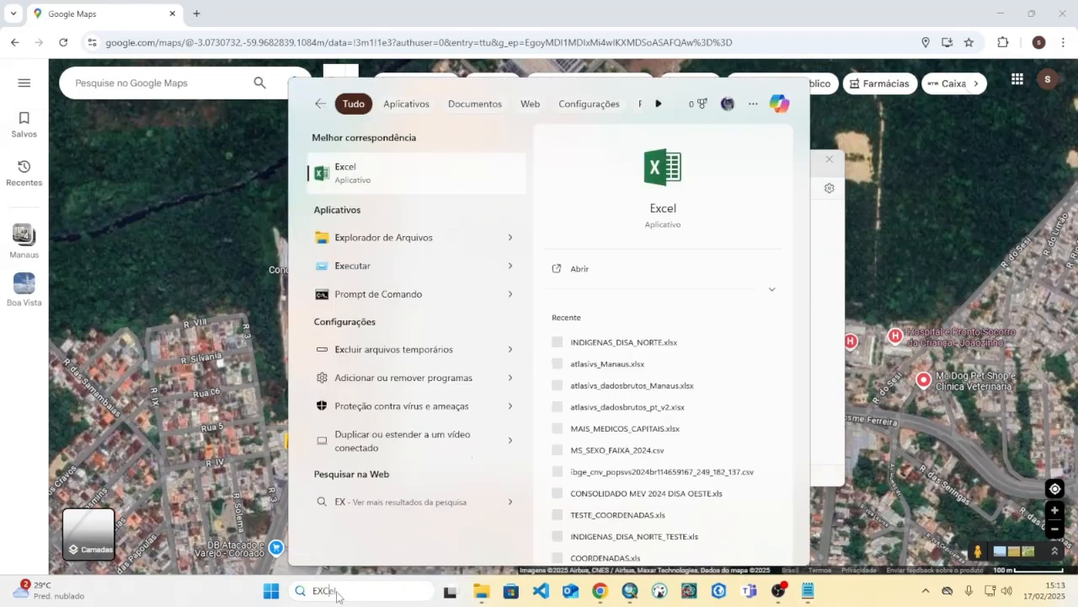
{"action": "left_click", "coordinate": [374, 169]}
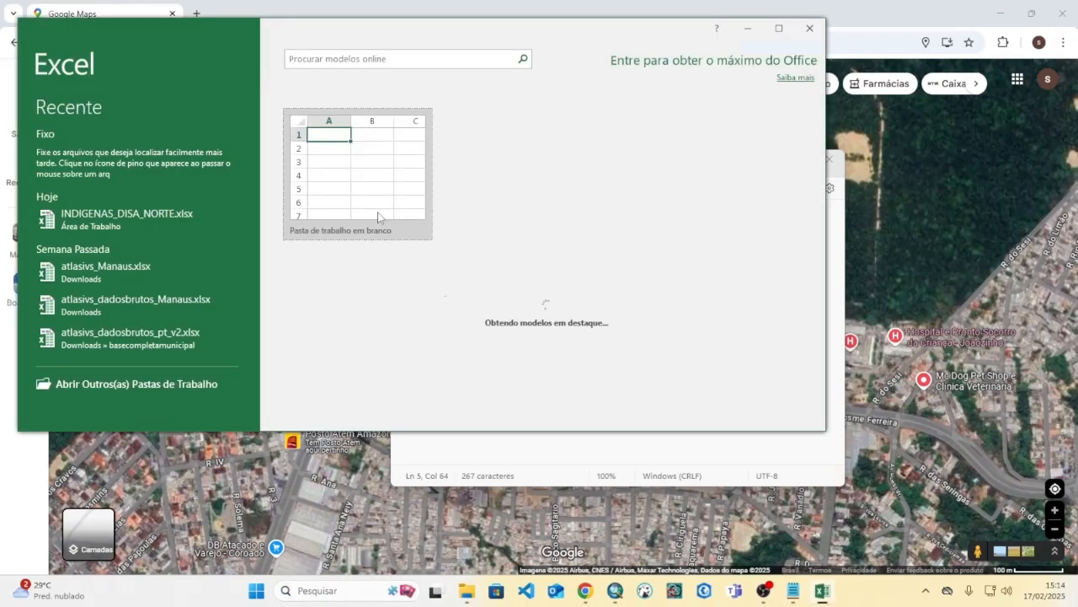
{"action": "left_click", "coordinate": [376, 211]}
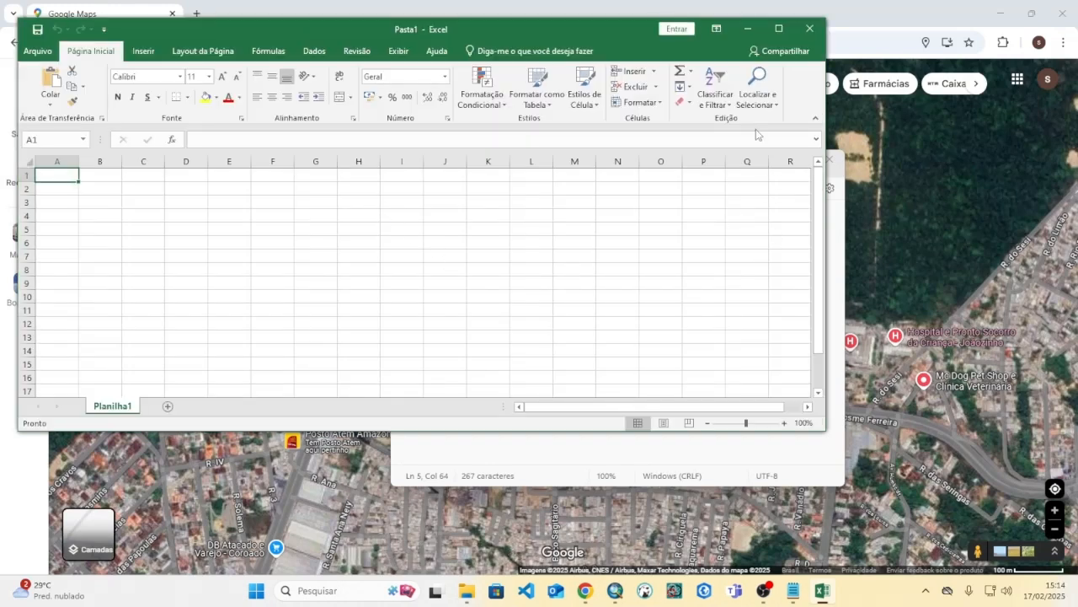
{"action": "left_click", "coordinate": [777, 30]}
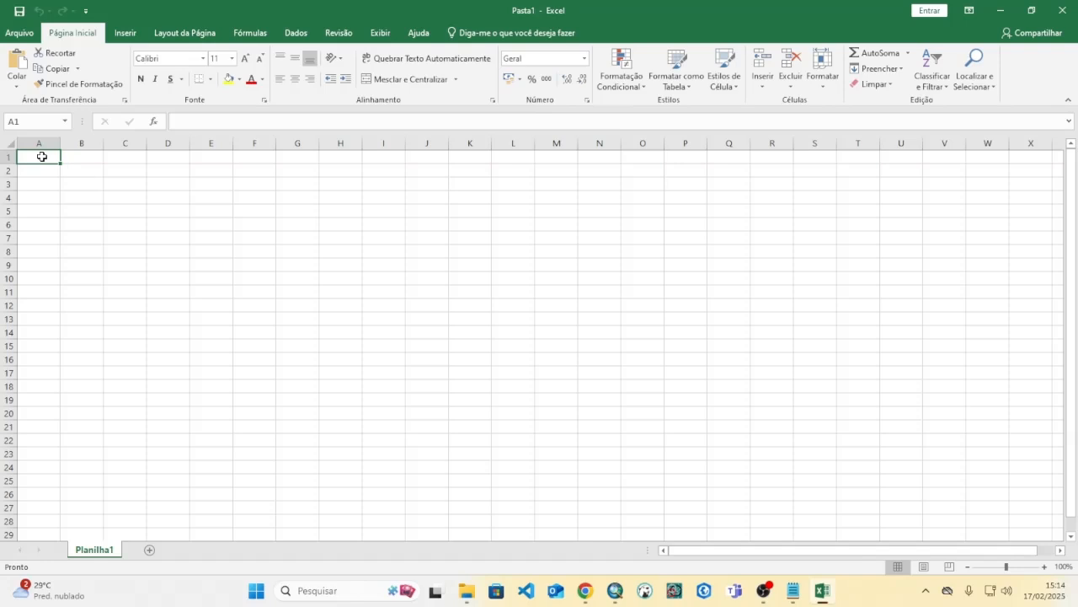
- Enter the headers NOME_LOCAL, LATITUDE and LONGITUDE in cells A1 to C1, fitting the column widths to the headers
{"action": "type", "text": "NOME"}
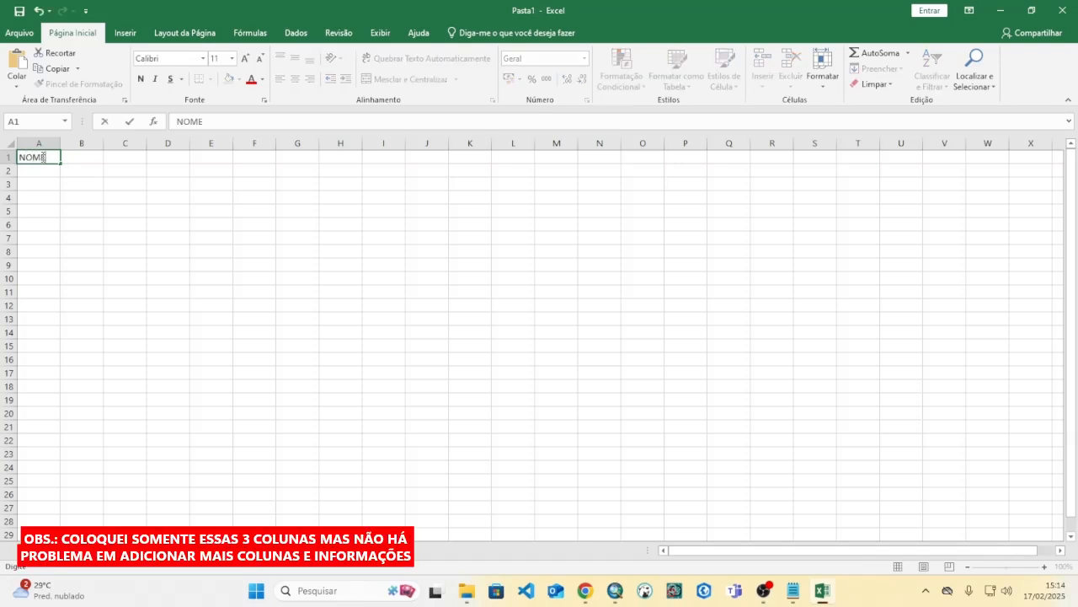
{"action": "type", "text": "_LOCAL"}
{"action": "key", "text": "ctrl+Return"}
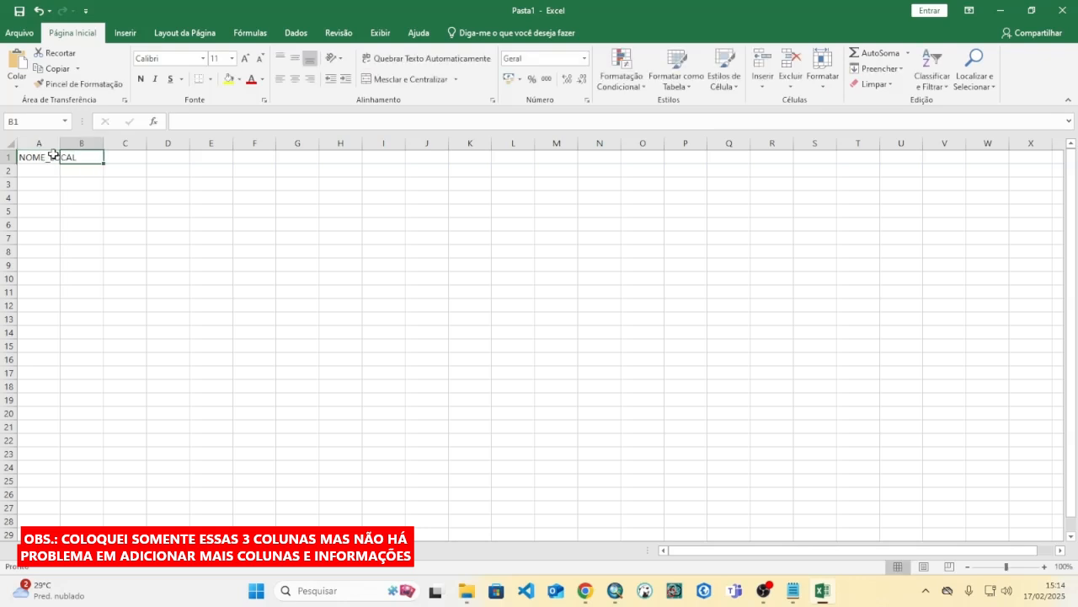
{"action": "double_click", "coordinate": [60, 143]}
{"action": "type", "text": "LAT"}
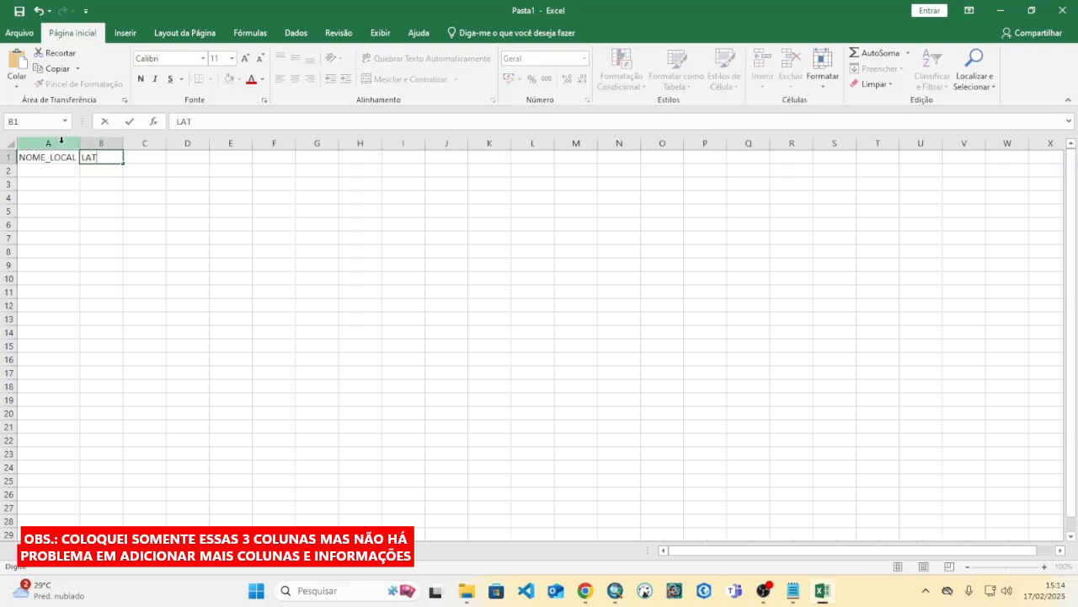
{"action": "type", "text": "ITUDE"}
{"action": "left_click", "coordinate": [146, 159]}
{"action": "type", "text": "LON"}
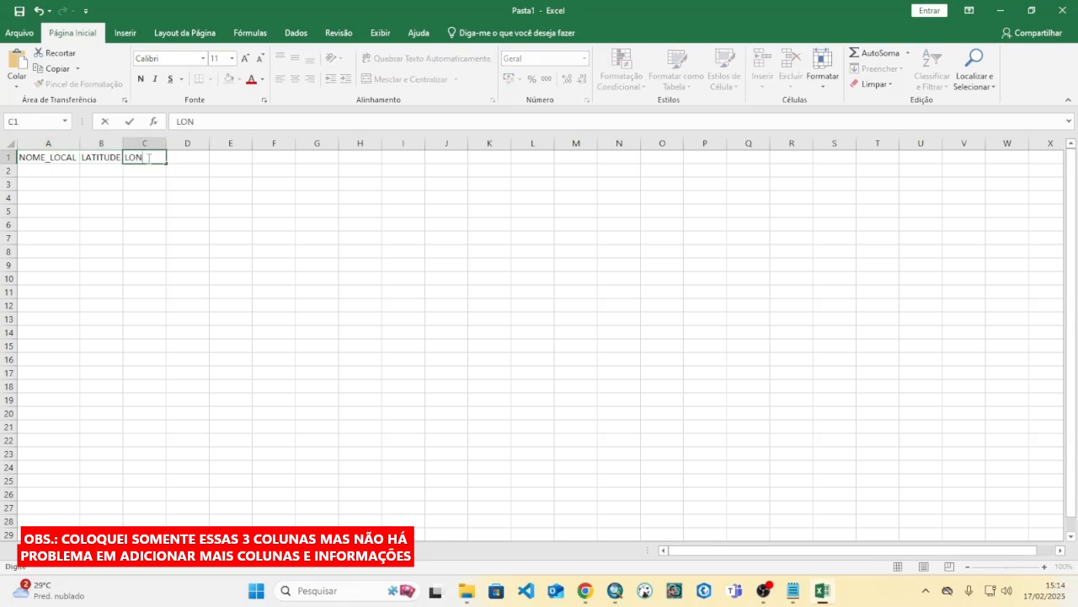
{"action": "type", "text": "GITUDE"}
{"action": "left_click", "coordinate": [126, 234]}
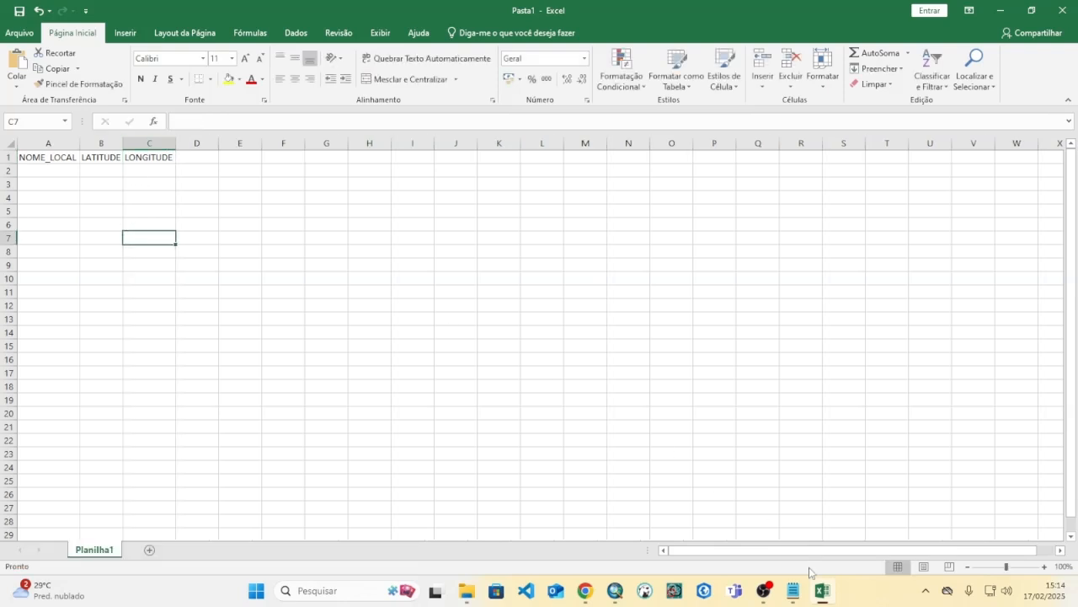
- Copy the name "ARENA DA AMAZONIA" from the Notepad list into cell A2 of the Excel sheet
{"action": "left_click", "coordinate": [793, 592]}
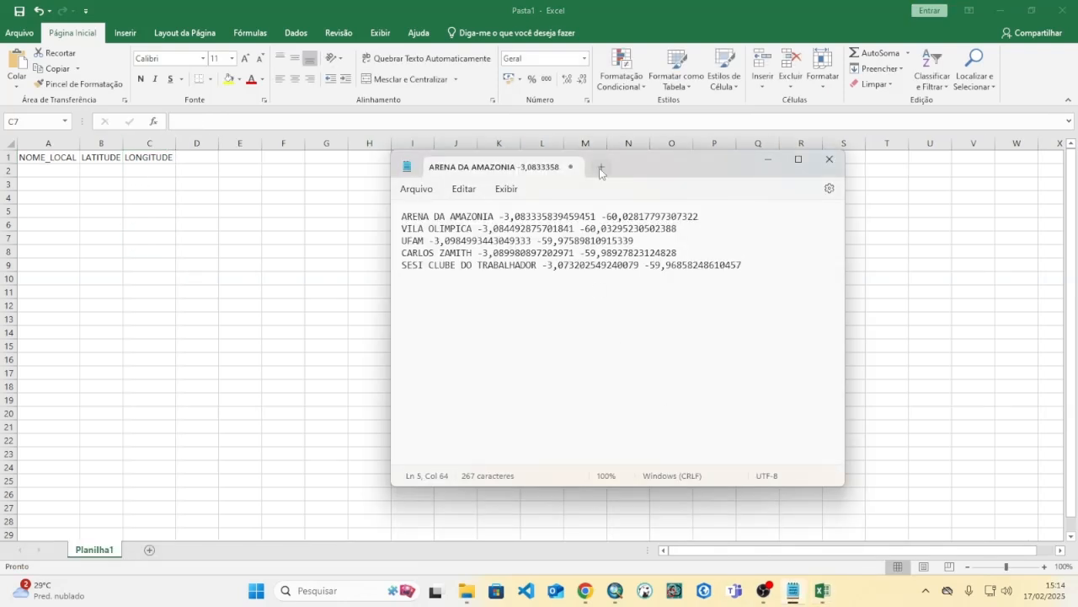
{"action": "left_click_drag", "start_coordinate": [600, 171], "coordinate": [706, 178]}
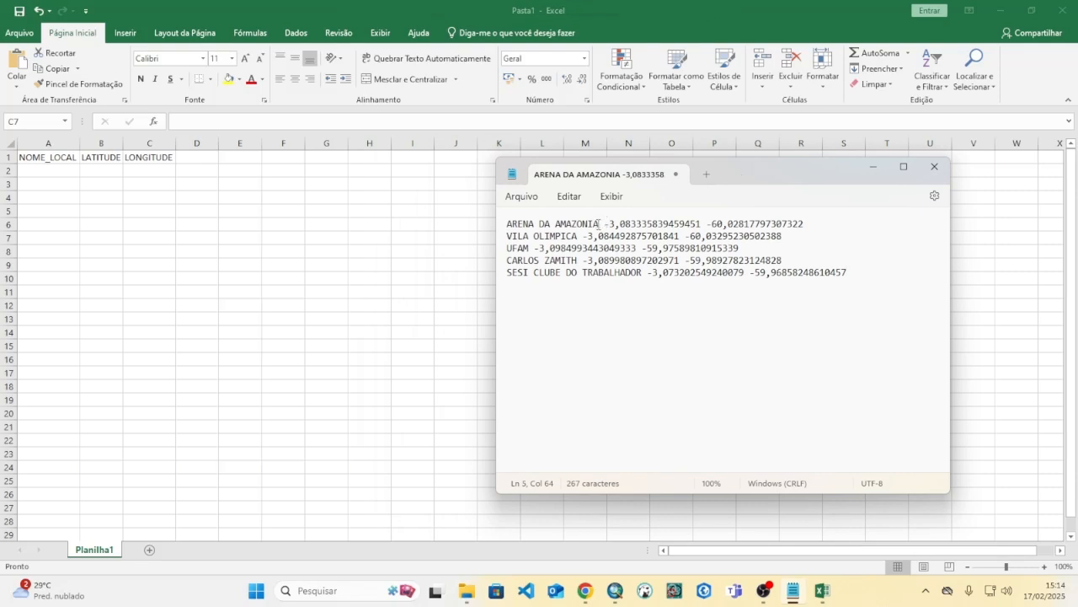
{"action": "left_click_drag", "start_coordinate": [599, 223], "coordinate": [508, 227]}
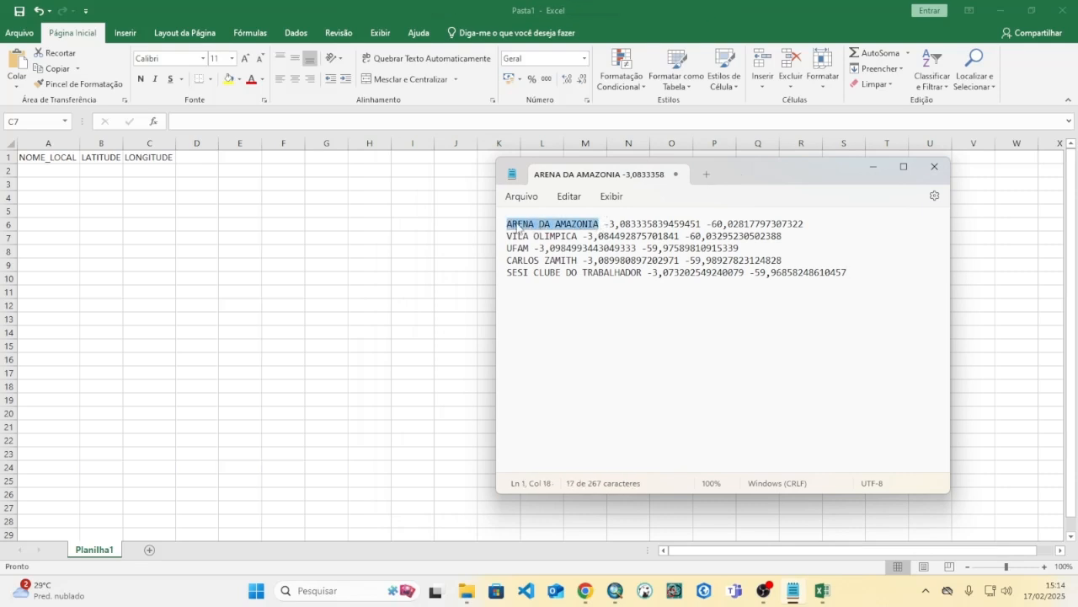
{"action": "right_click", "coordinate": [539, 226]}
{"action": "left_click", "coordinate": [559, 292]}
{"action": "left_click", "coordinate": [49, 174]}
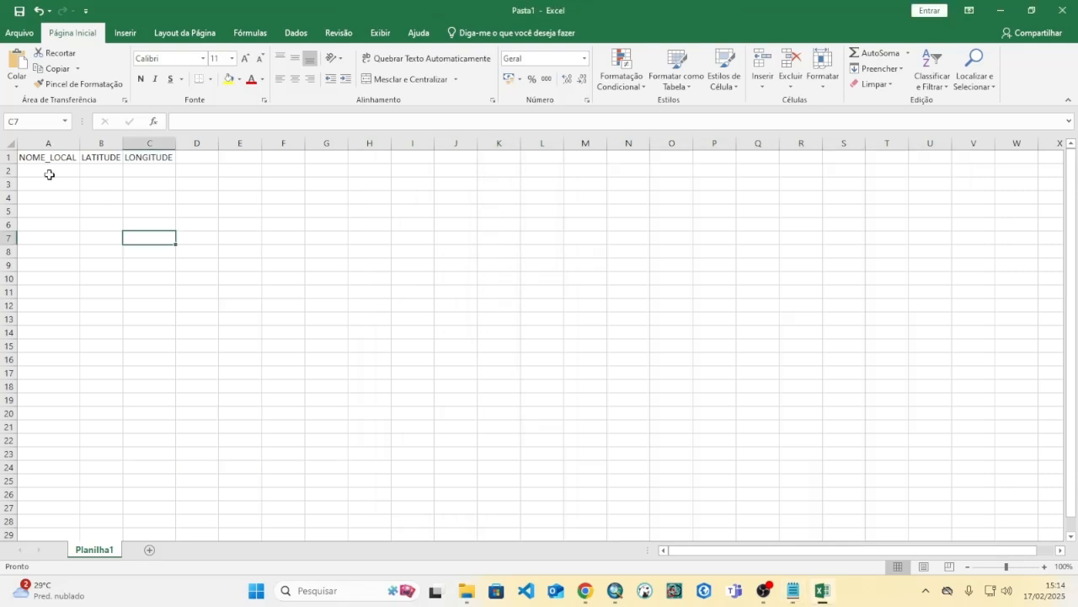
{"action": "left_click", "coordinate": [49, 174]}
{"action": "key", "text": "ctrl+v"}
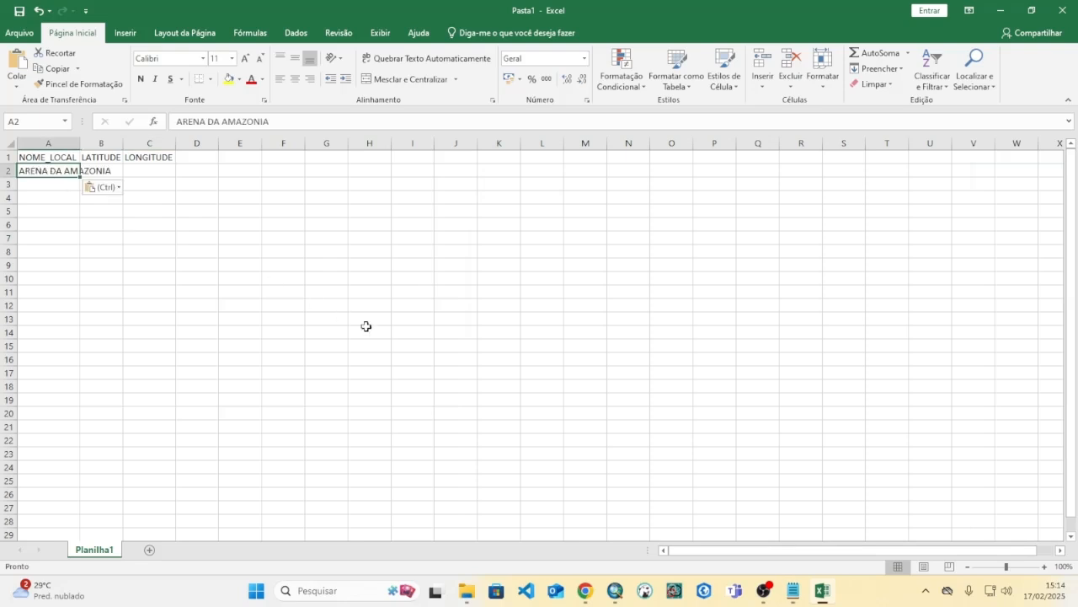
- Copy the name "VILA OLIMPICA" from the Notepad list into cell A3 of the Excel sheet
{"action": "key", "text": "alt+Tab"}
{"action": "left_click_drag", "start_coordinate": [579, 238], "coordinate": [515, 238]}
{"action": "right_click", "coordinate": [508, 238]}
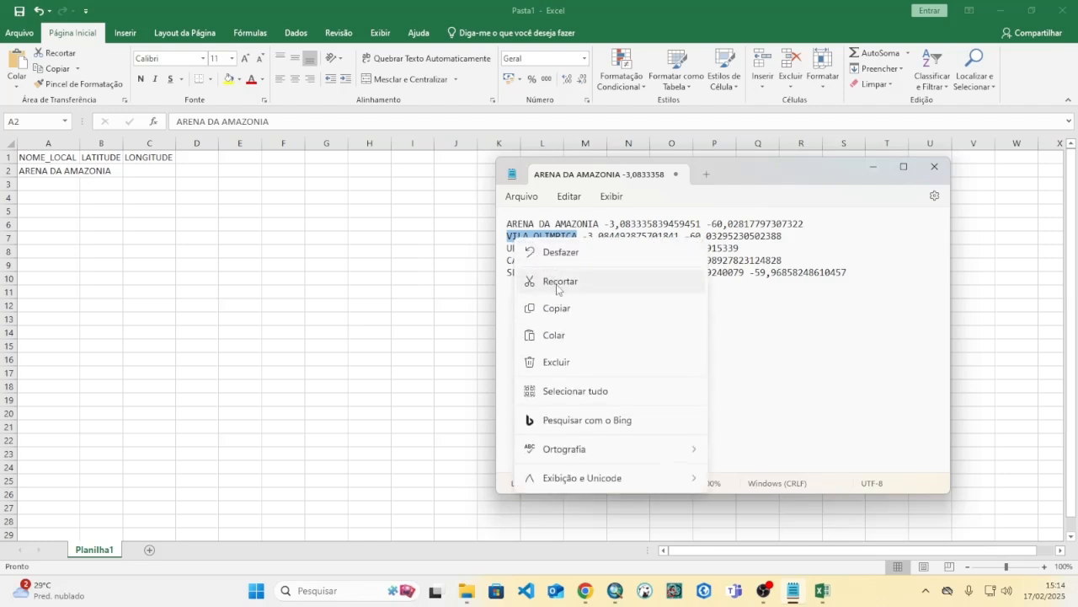
{"action": "left_click", "coordinate": [556, 310]}
{"action": "left_click", "coordinate": [53, 182]}
{"action": "left_click", "coordinate": [48, 182]}
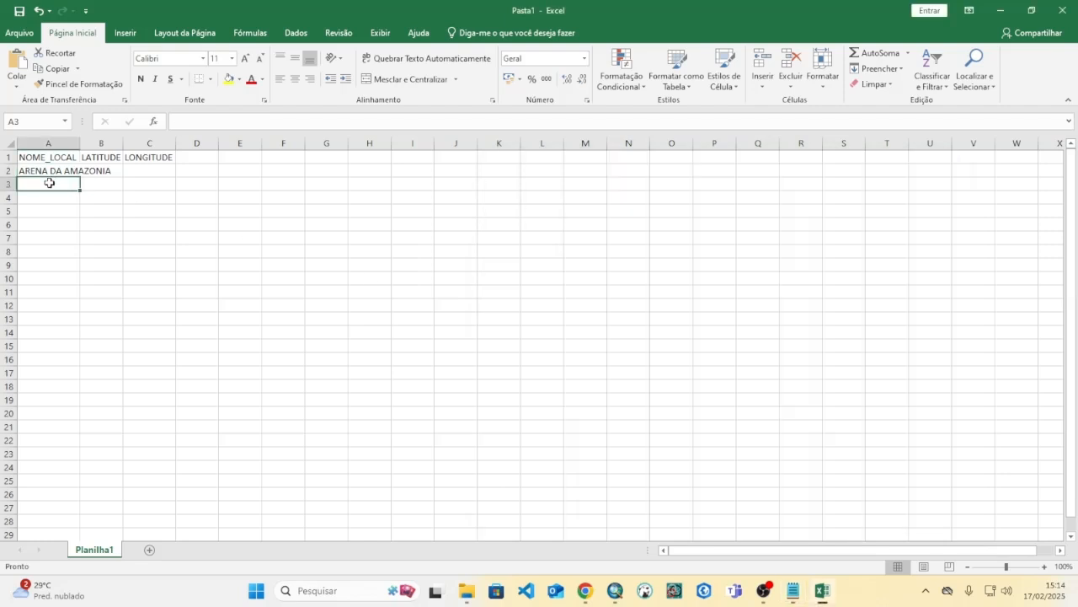
{"action": "key", "text": "ctrl+v"}
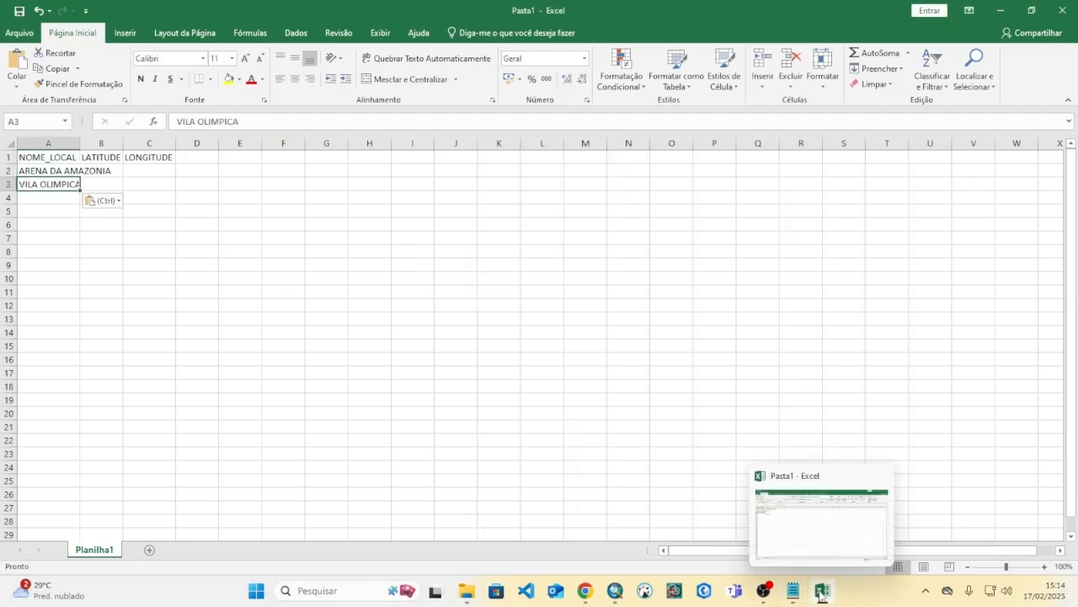
- Copy the name "UFAM" from the Notepad list into cell A4 of the Excel sheet
{"action": "left_click", "coordinate": [793, 590]}
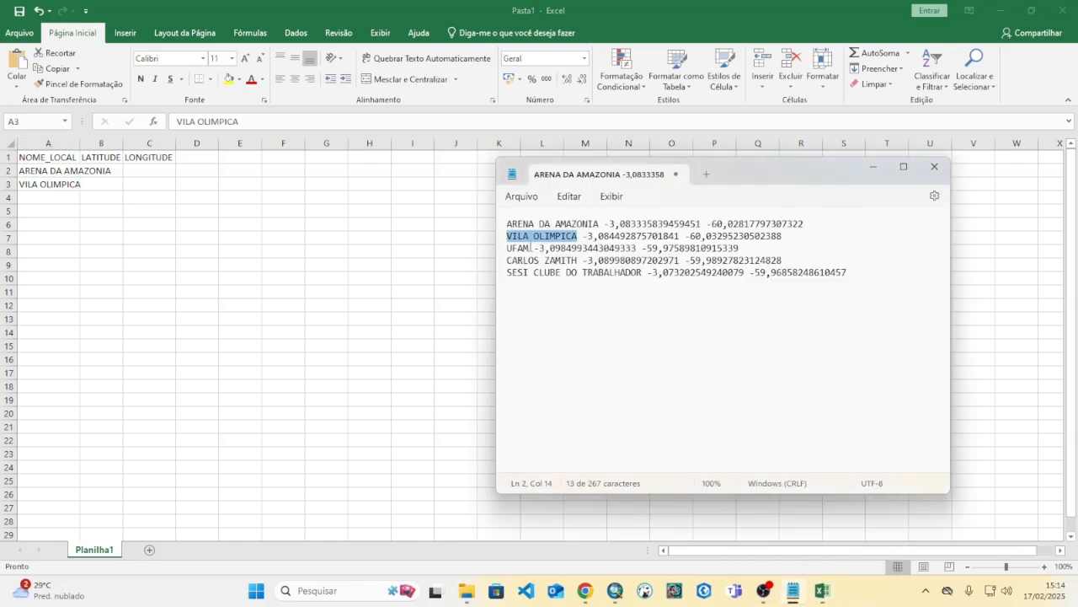
{"action": "left_click_drag", "start_coordinate": [530, 248], "coordinate": [511, 251]}
{"action": "key", "text": "ctrl+c"}
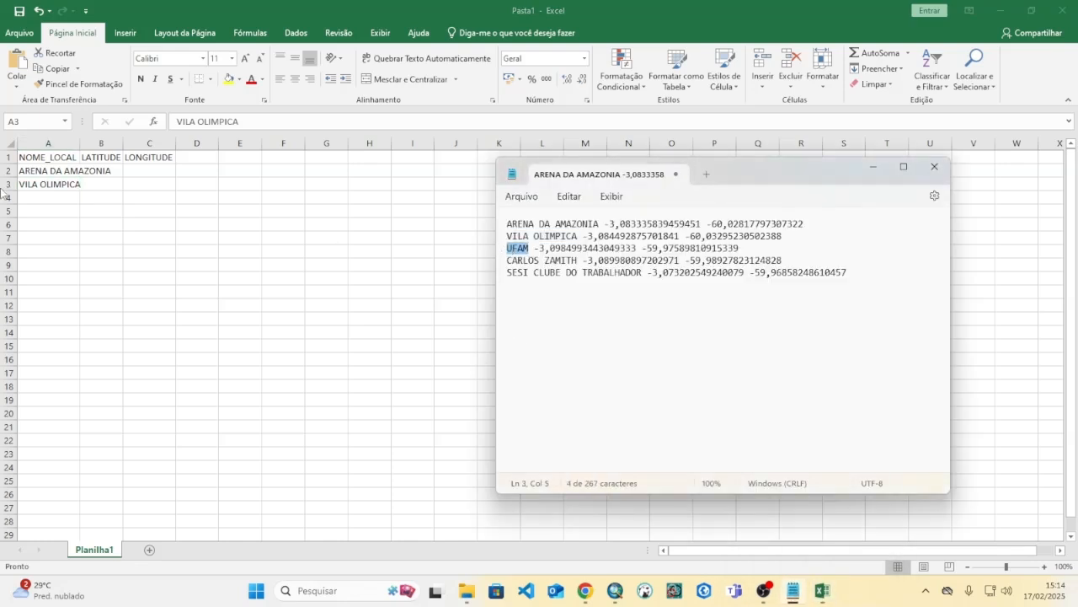
{"action": "left_click", "coordinate": [50, 194]}
{"action": "left_click", "coordinate": [53, 197]}
{"action": "key", "text": "ctrl+v"}
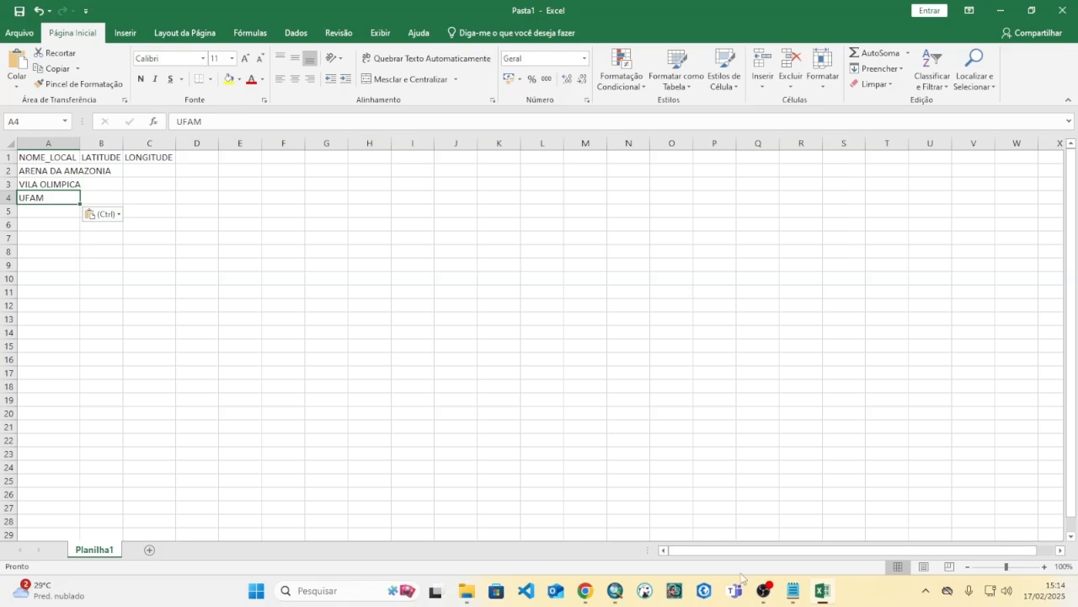
- Copy the venue name "CARLOS ZAMITH" from the Notepad list into cell A5 of the Excel sheet
{"action": "left_click", "coordinate": [796, 597]}
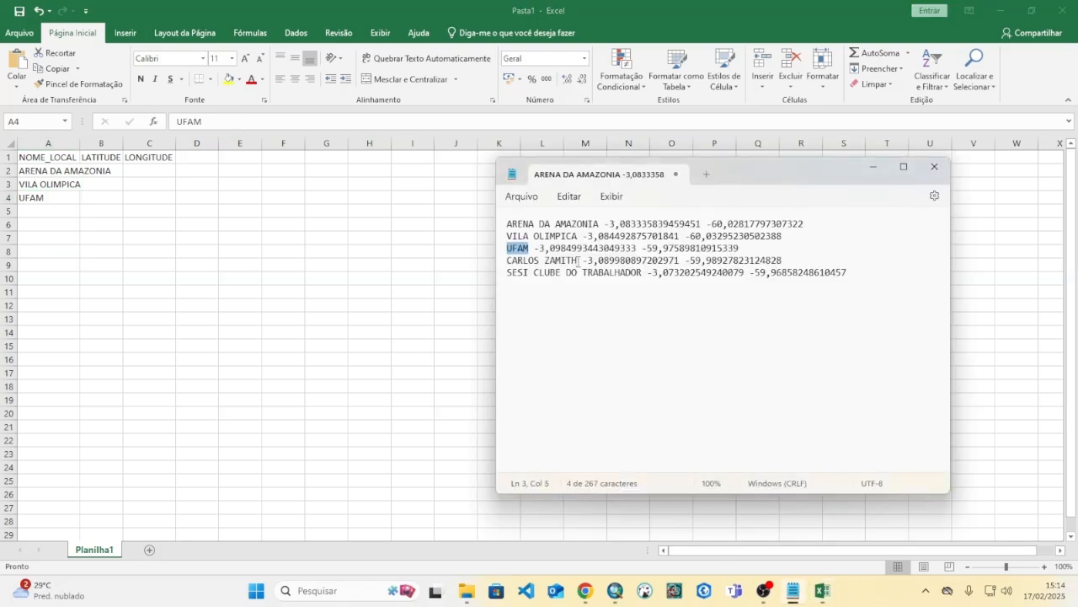
{"action": "left_click_drag", "start_coordinate": [578, 261], "coordinate": [509, 267]}
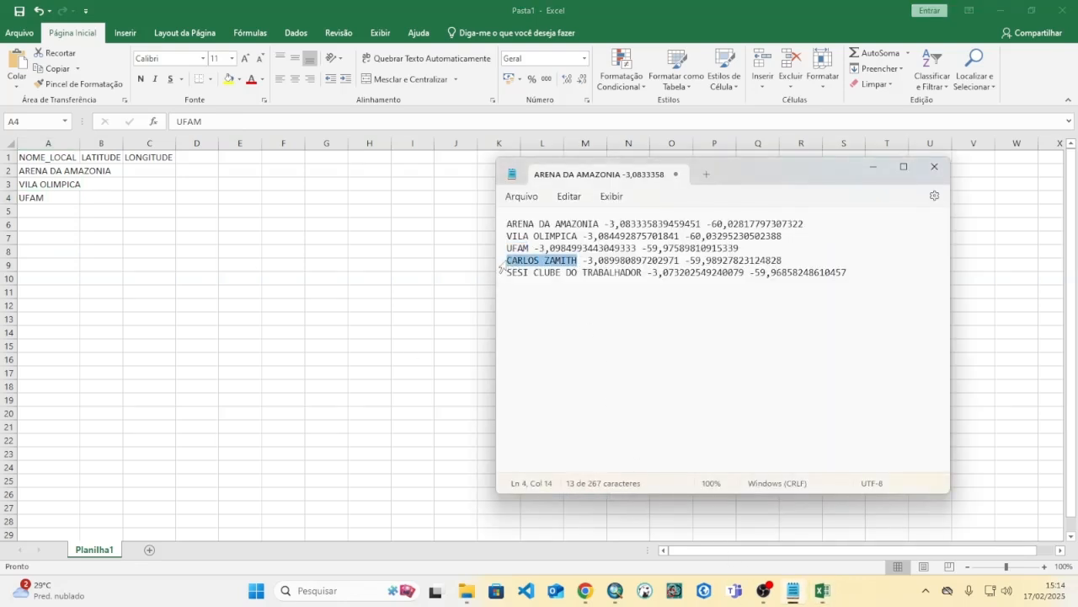
{"action": "left_click", "coordinate": [53, 207]}
{"action": "left_click", "coordinate": [48, 210]}
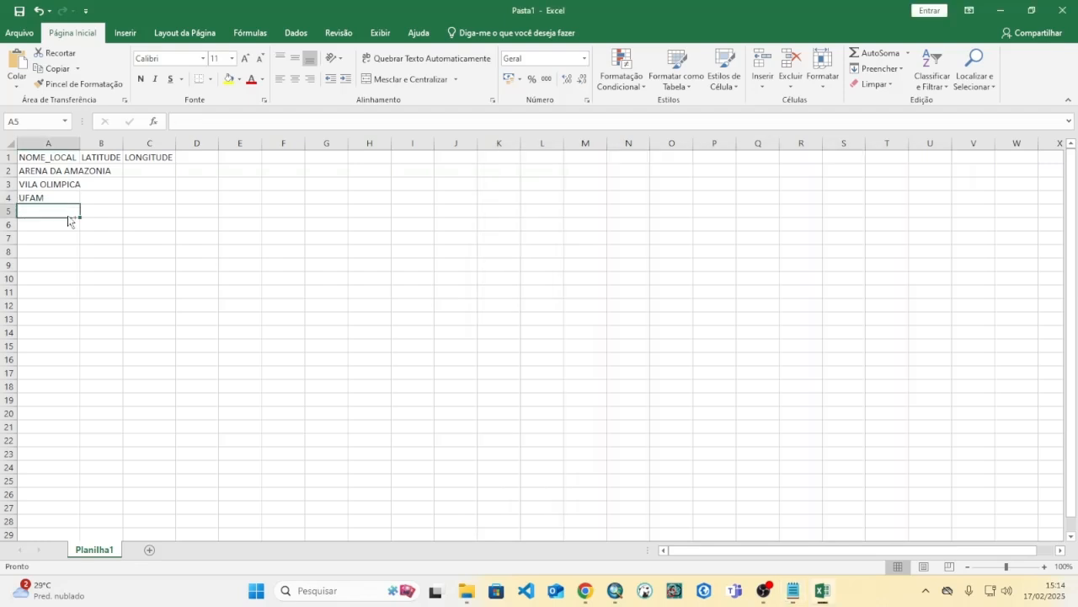
{"action": "key", "text": "ctrl+v"}
- Copy the name "SESI CLUBE DO TRABALHADOR" from the Notepad list into cell A6 of the Excel sheet and fit column A's width to the names
{"action": "left_click", "coordinate": [793, 590]}
{"action": "left_click", "coordinate": [568, 273]}
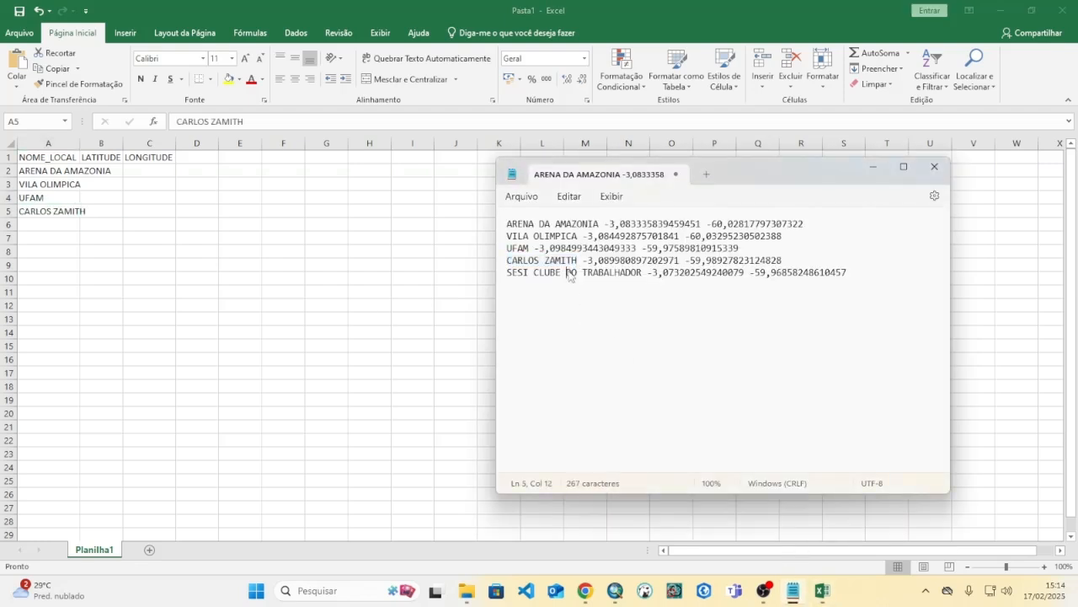
{"action": "left_click_drag", "start_coordinate": [641, 274], "coordinate": [507, 277]}
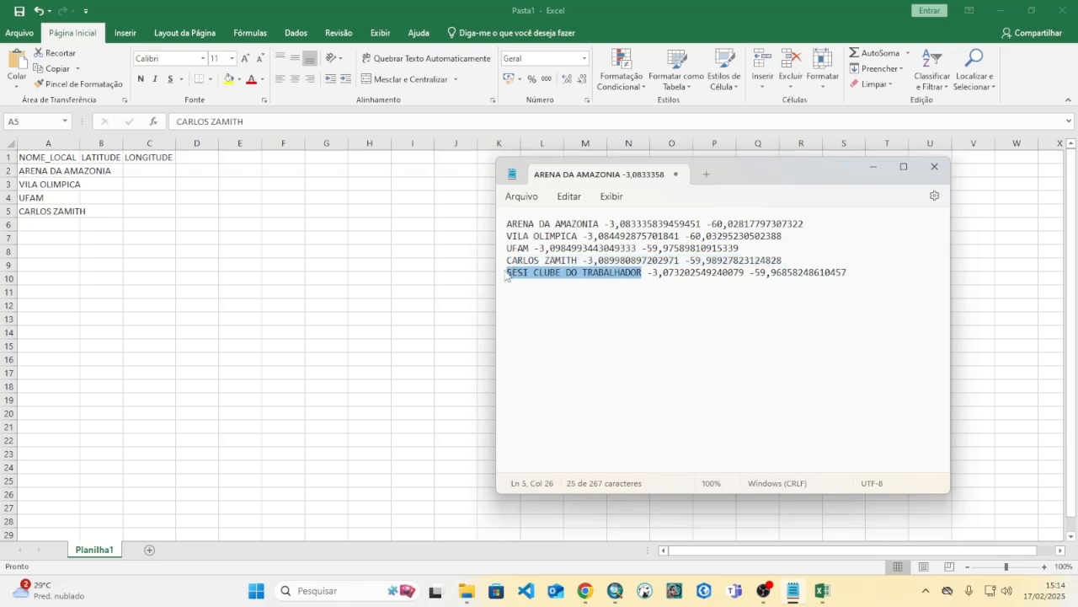
{"action": "left_click", "coordinate": [62, 228]}
{"action": "key", "text": "ctrl+v"}
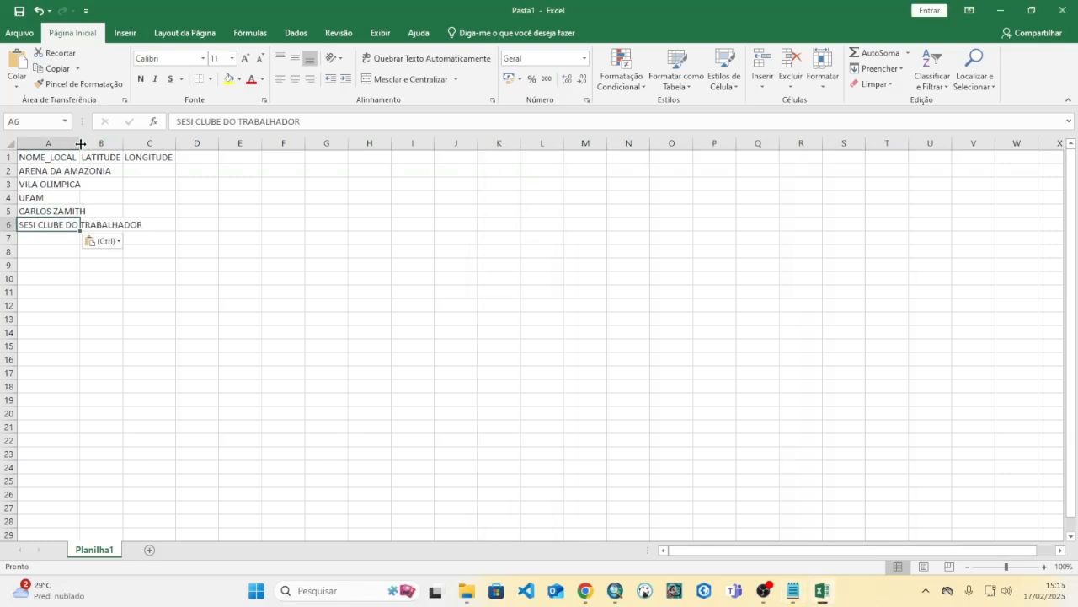
{"action": "double_click", "coordinate": [80, 143]}
{"action": "left_click", "coordinate": [280, 262]}
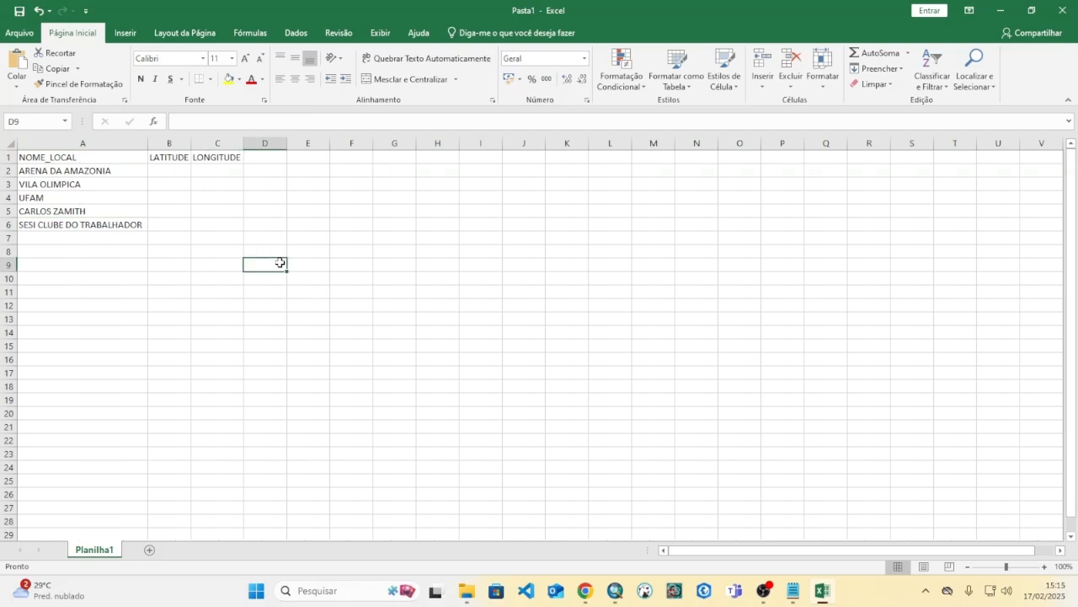
{"action": "left_click", "coordinate": [793, 590]}
{"action": "left_click", "coordinate": [648, 248]}
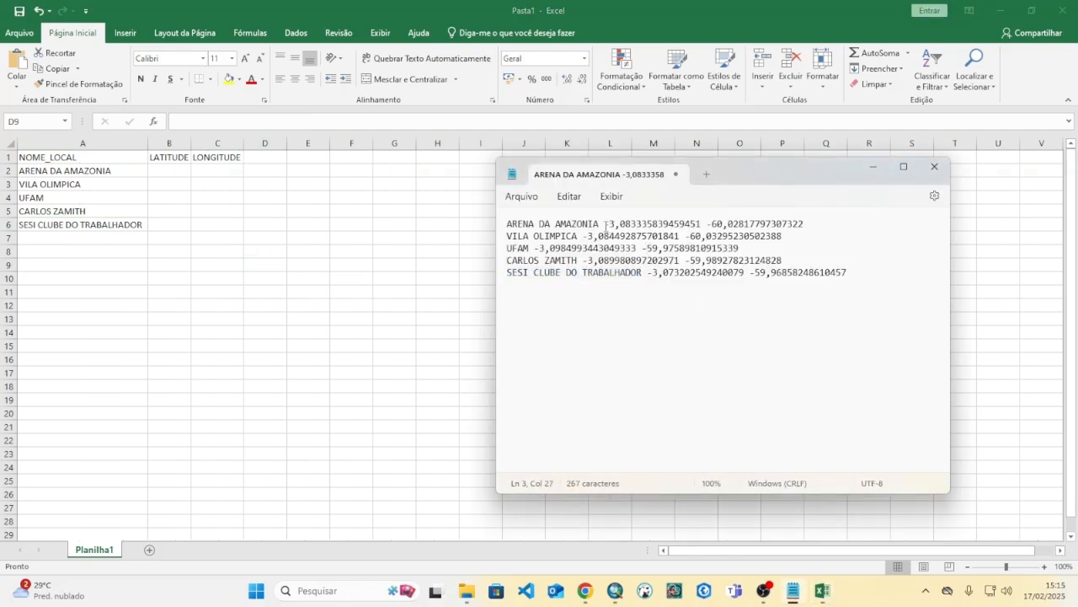
{"action": "left_click_drag", "start_coordinate": [605, 226], "coordinate": [705, 232]}
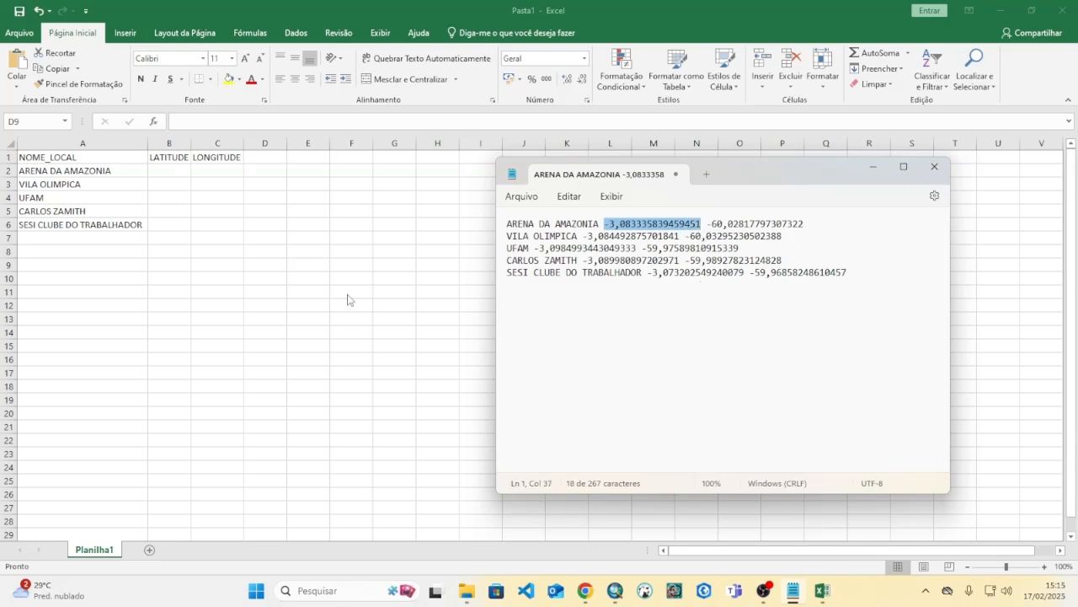
{"action": "left_click", "coordinate": [164, 171]}
{"action": "key", "text": "ctrl+v"}
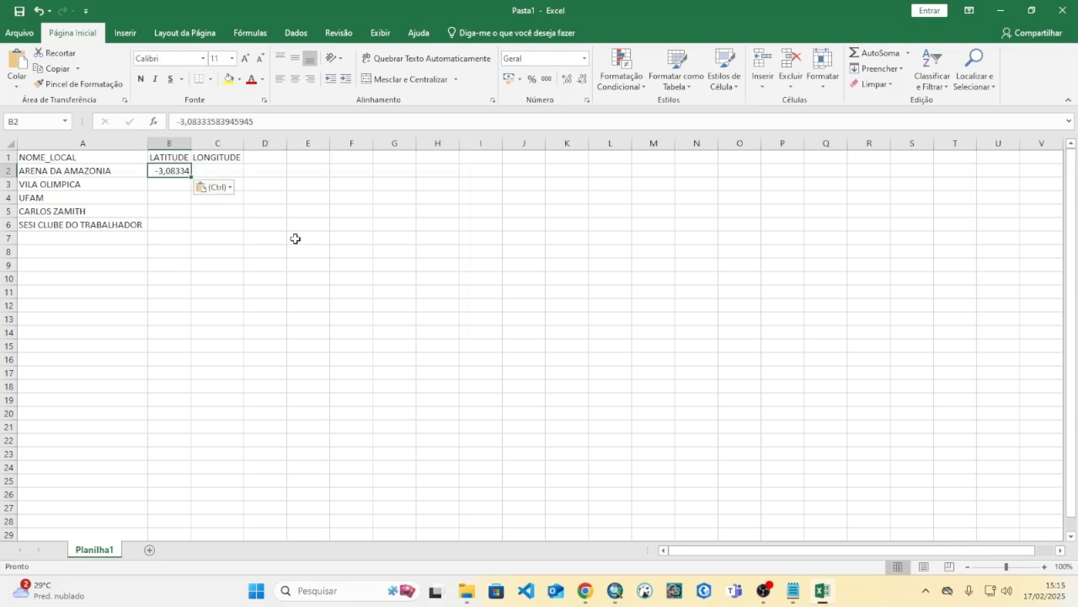
- Copy the remaining four latitudes, from VILA OLIMPICA to SESI CLUBE DO TRABALHADOR, from the Notepad list into cells B3 to B6 in Excel
{"action": "left_click", "coordinate": [793, 591]}
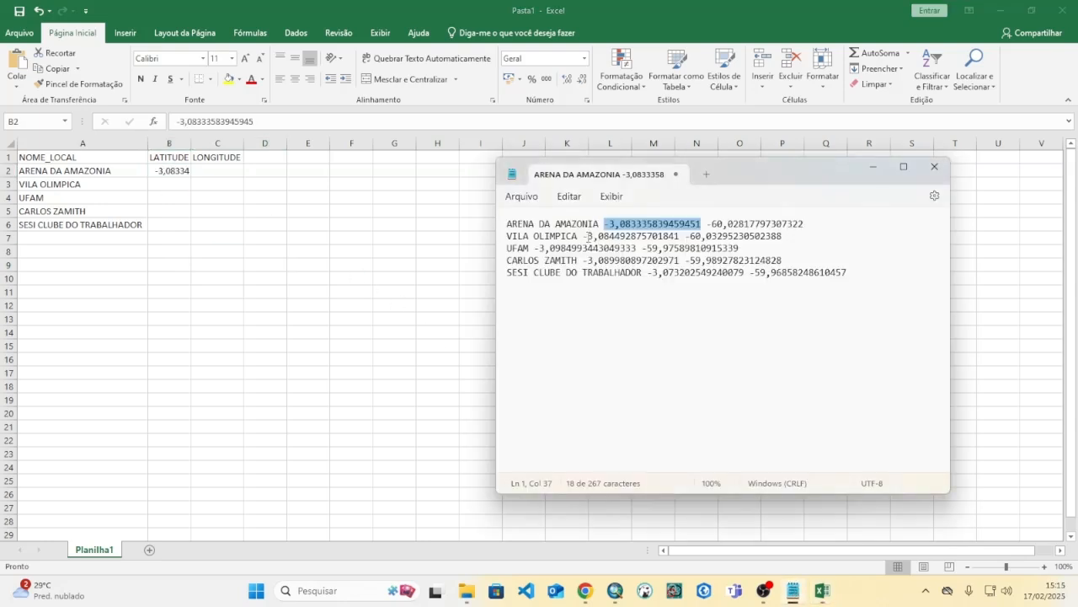
{"action": "left_click_drag", "start_coordinate": [583, 237], "coordinate": [679, 244]}
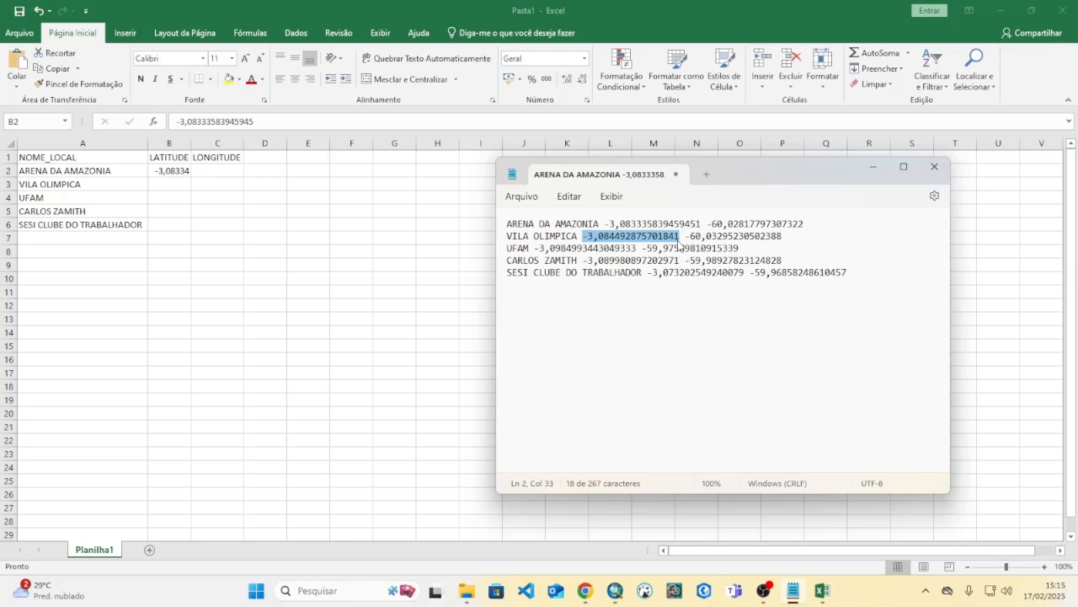
{"action": "key", "text": "ctrl+c"}
{"action": "left_click", "coordinate": [174, 182]}
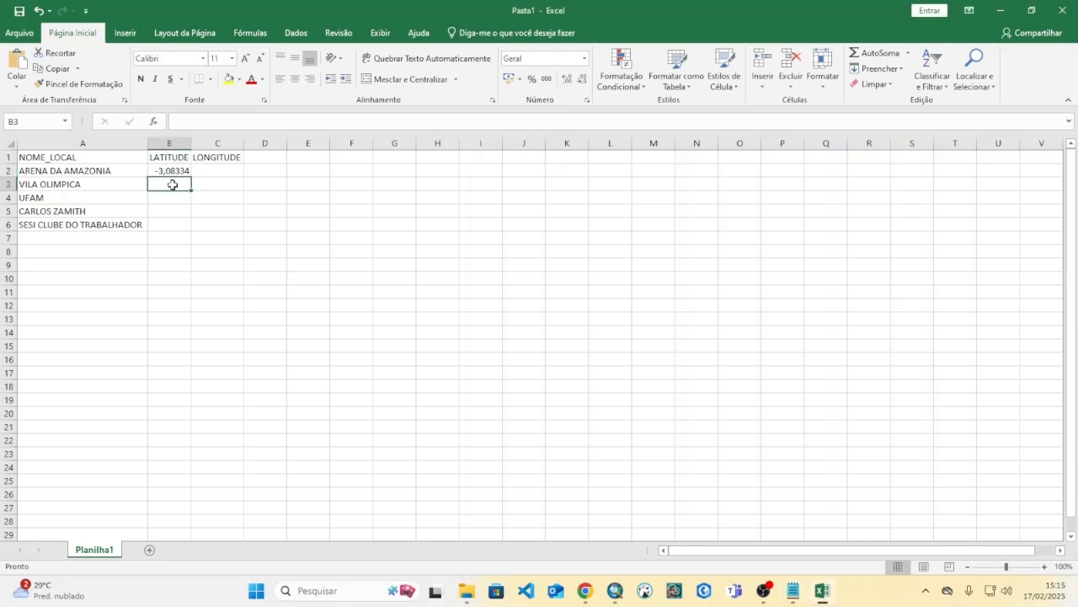
{"action": "key", "text": "ctrl+v"}
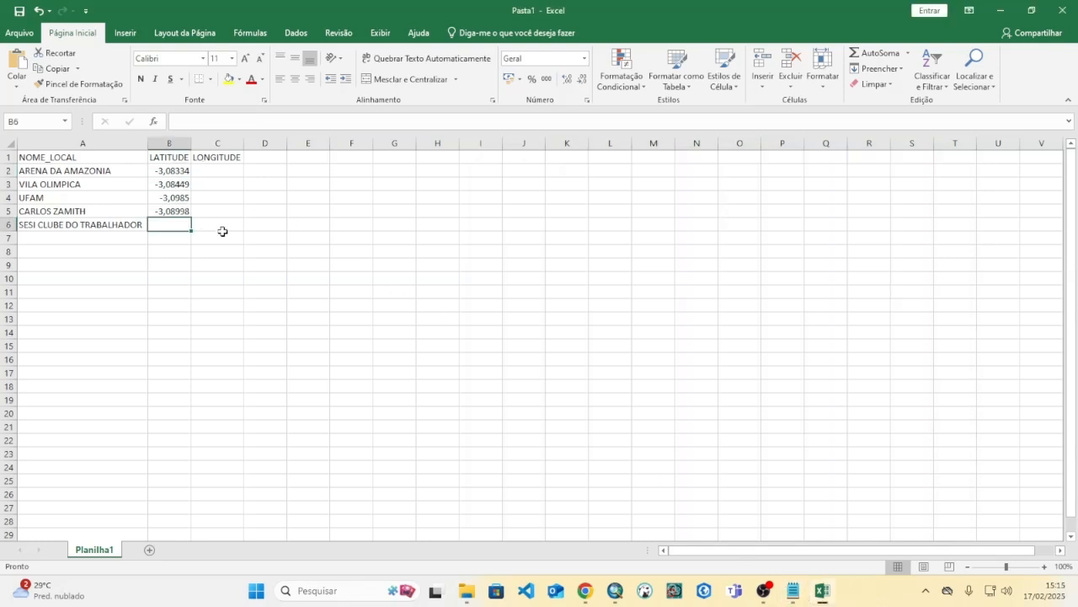
{"action": "key", "text": "ctrl+v"}
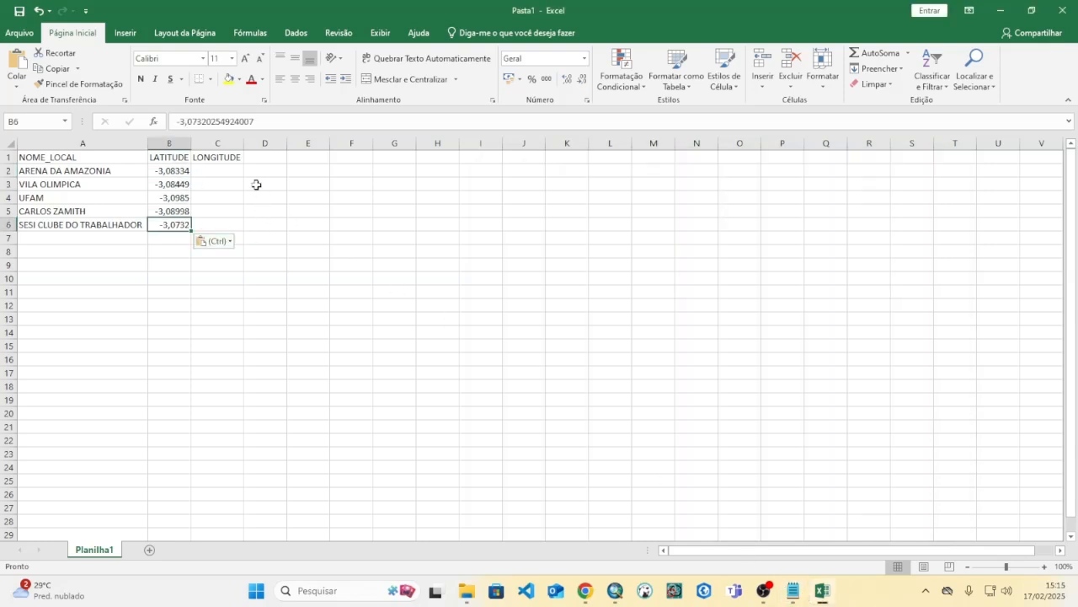
{"action": "left_click", "coordinate": [222, 173]}
{"action": "left_click", "coordinate": [793, 590]}
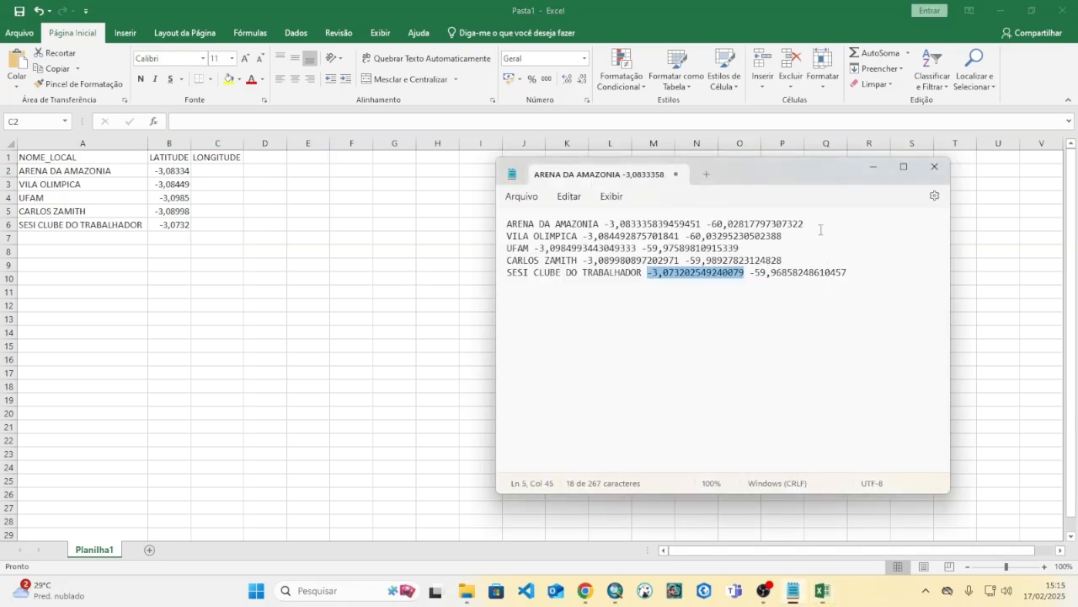
{"action": "left_click_drag", "start_coordinate": [813, 225], "coordinate": [706, 226]}
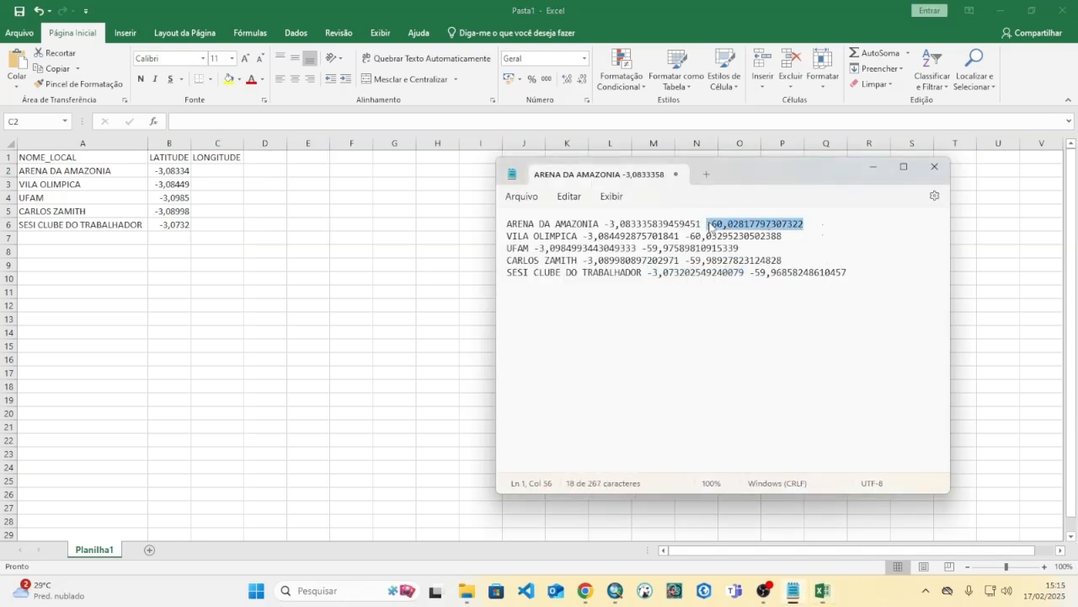
{"action": "key", "text": "ctrl+c"}
{"action": "left_click", "coordinate": [217, 174]}
{"action": "key", "text": "ctrl+v"}
{"action": "left_click", "coordinate": [267, 187]}
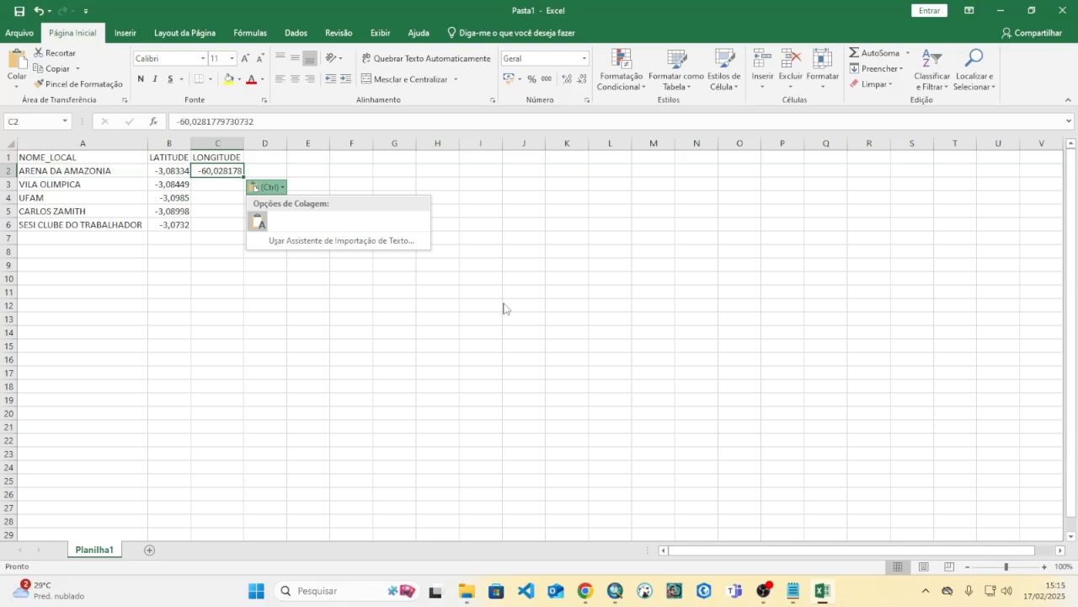
- Copy the remaining four longitudes, from VILA OLIMPICA to SESI CLUBE DO TRABALHADOR, from the Notepad list into cells C3 to C6 in Excel
{"action": "left_click", "coordinate": [793, 590]}
{"action": "left_click", "coordinate": [785, 239]}
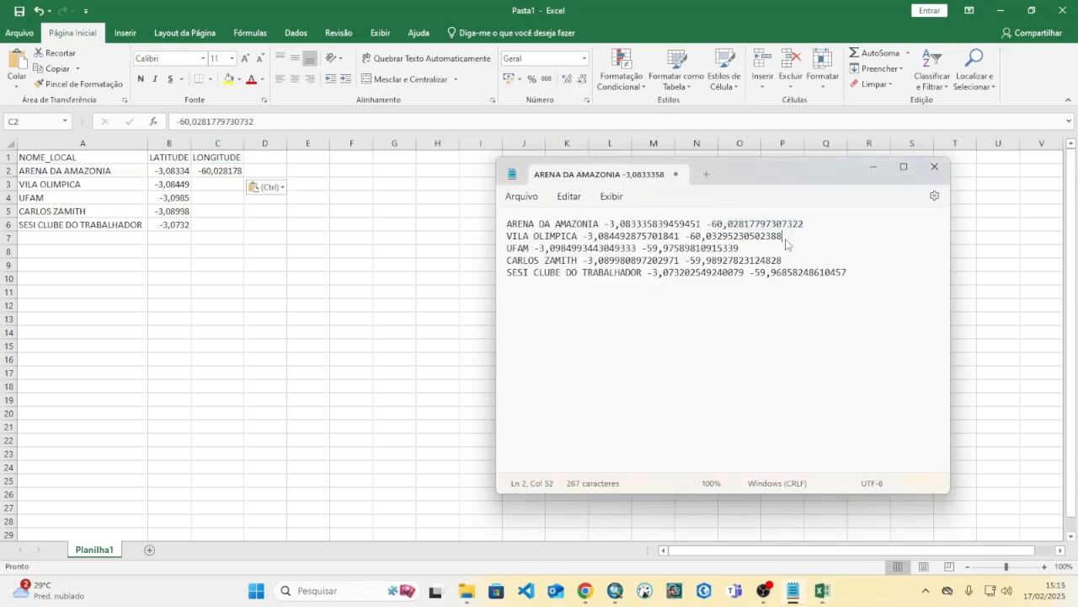
{"action": "left_click_drag", "start_coordinate": [785, 238], "coordinate": [686, 237]}
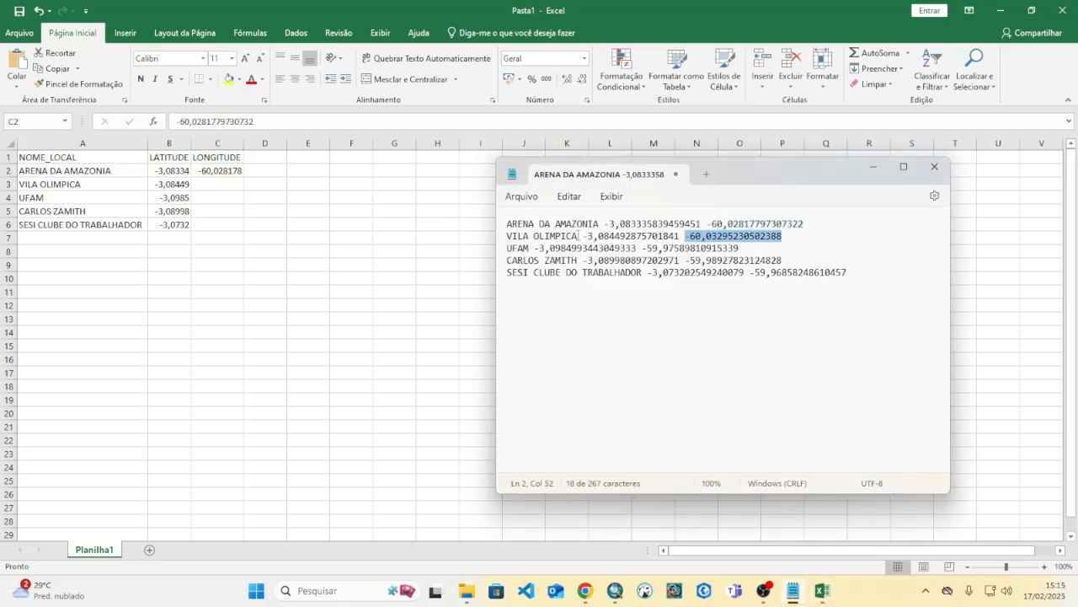
{"action": "key", "text": "ctrl+c"}
{"action": "key", "text": "alt+Tab"}
{"action": "left_click", "coordinate": [226, 183]}
{"action": "key", "text": "ctrl+v"}
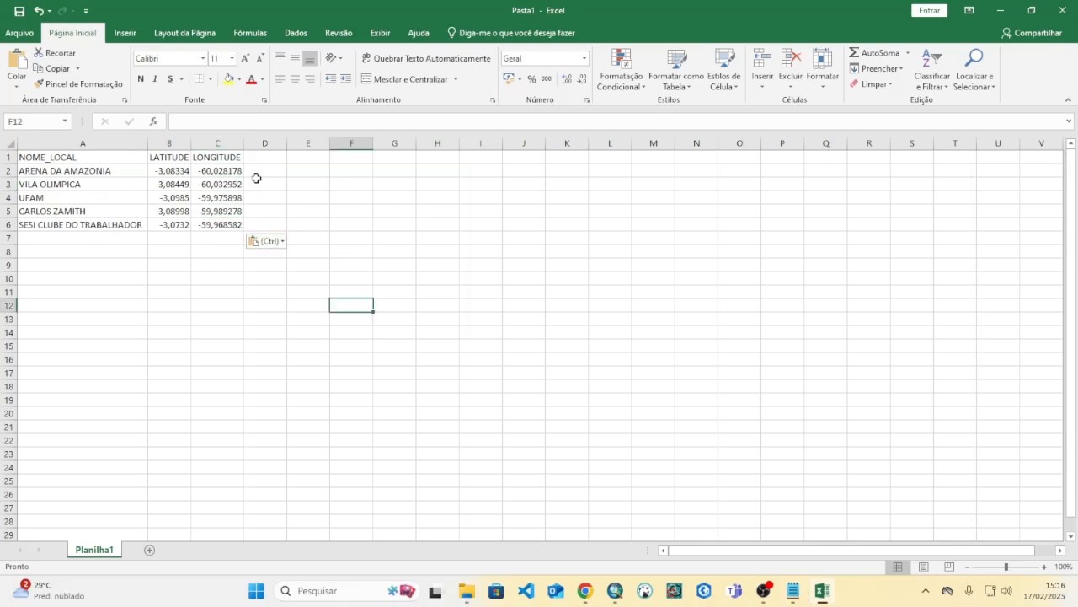
- Check the decimal separators of the coordinates in the Excel table and in the Notepad list
{"action": "mouse_move", "coordinate": [796, 588]}
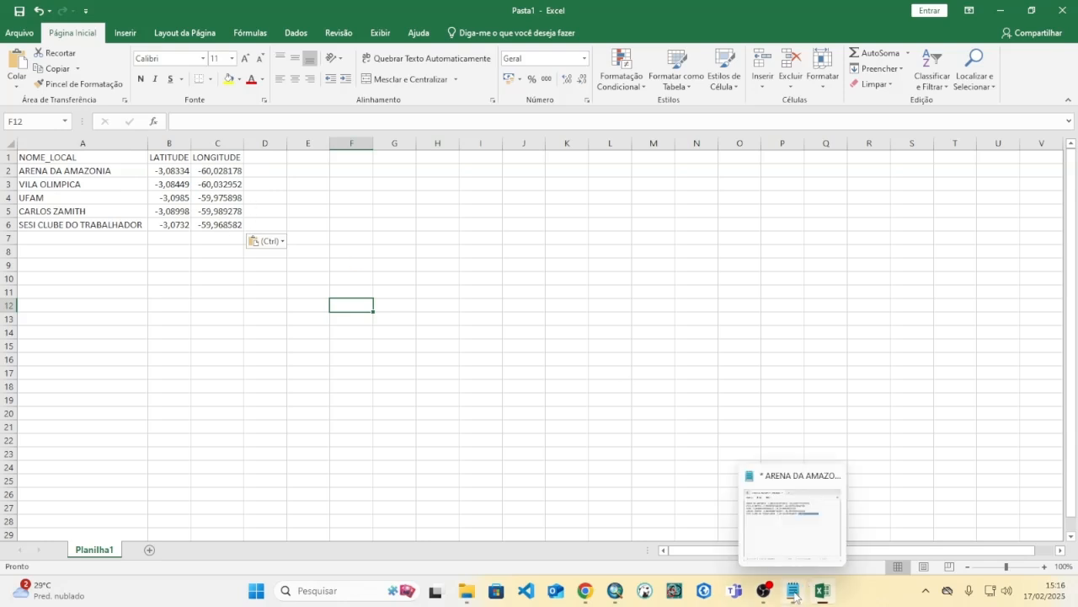
{"action": "left_click", "coordinate": [222, 268]}
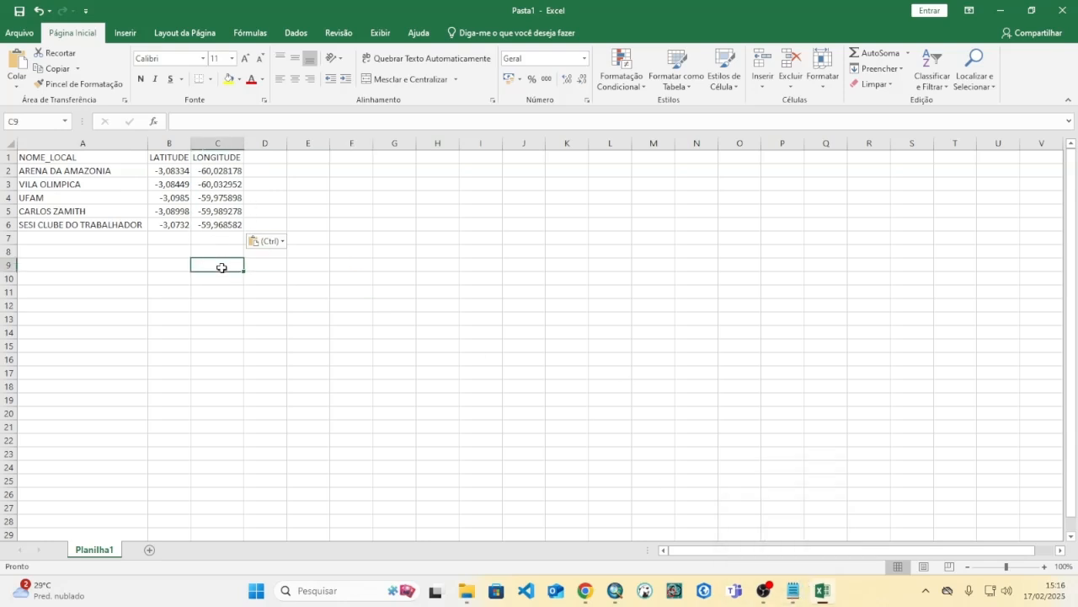
{"action": "left_click", "coordinate": [207, 225]}
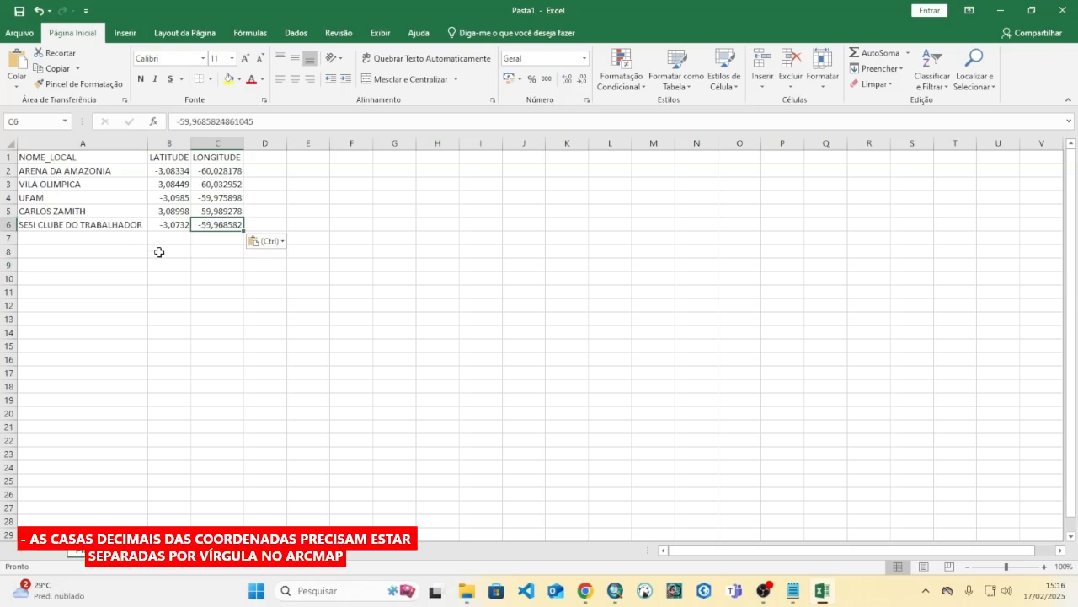
{"action": "left_click", "coordinate": [212, 212]}
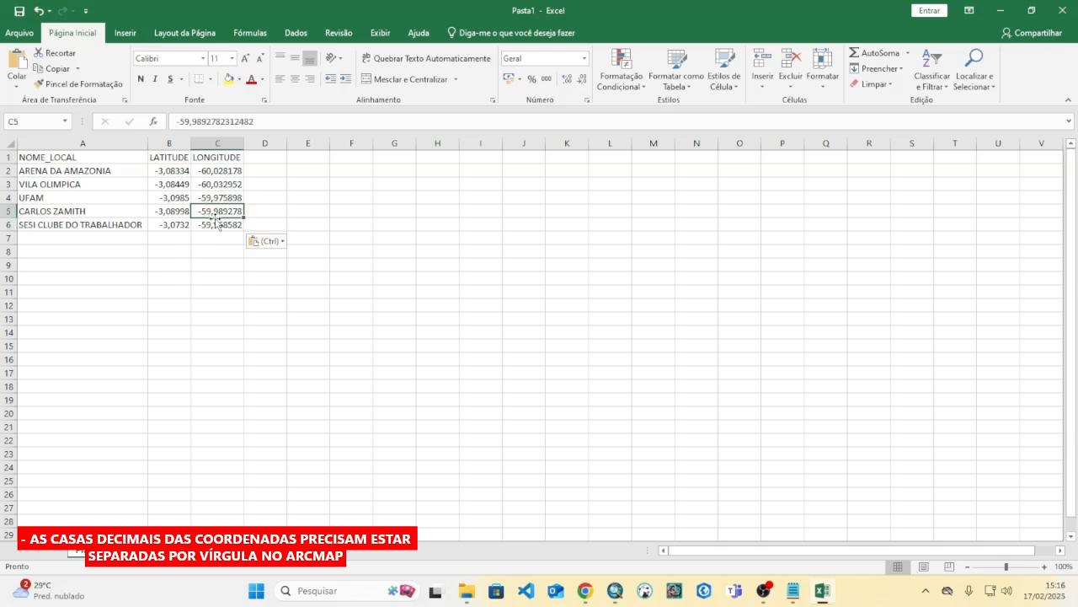
{"action": "left_click", "coordinate": [197, 254]}
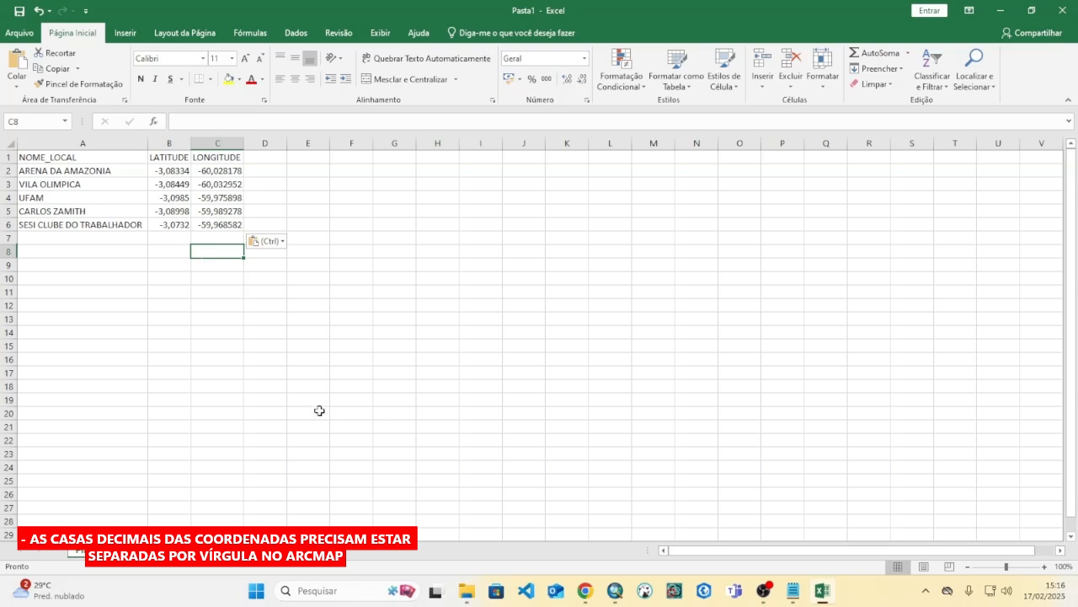
{"action": "left_click", "coordinate": [249, 331]}
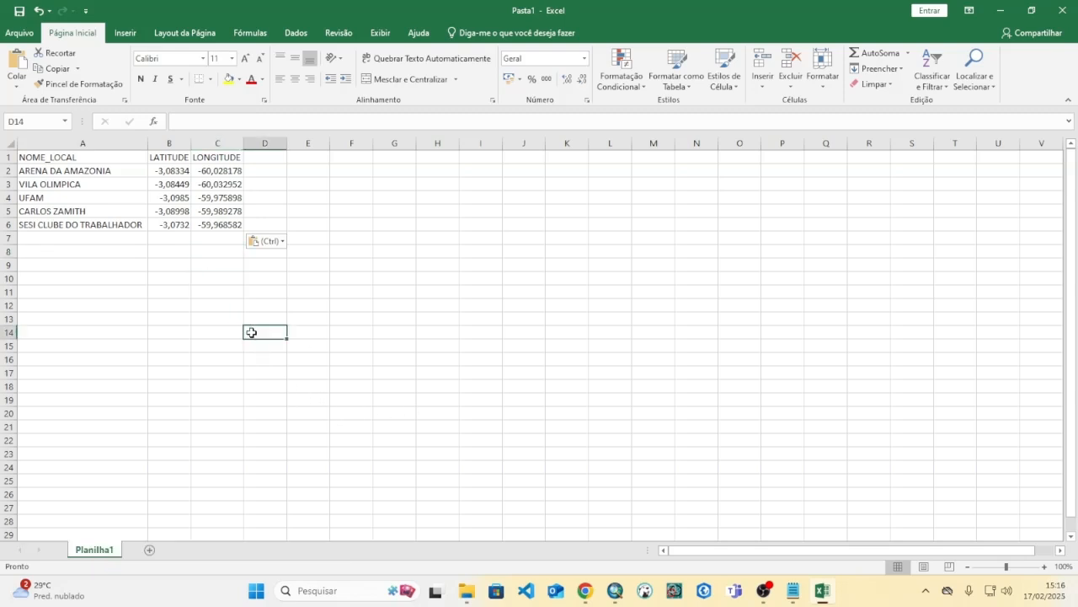
{"action": "key", "text": "alt+Tab"}
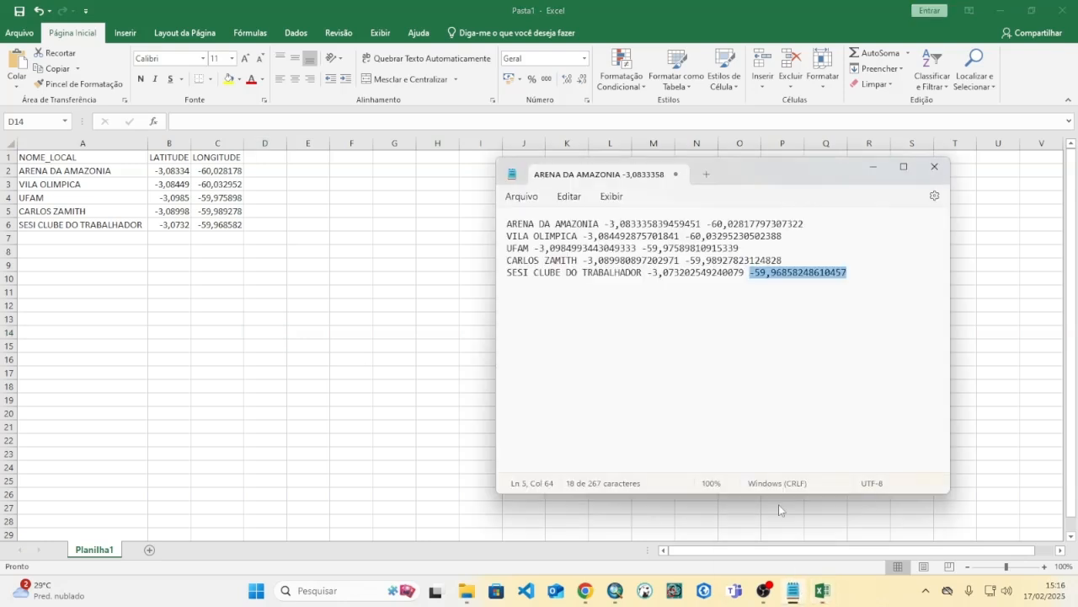
{"action": "left_click", "coordinate": [666, 286]}
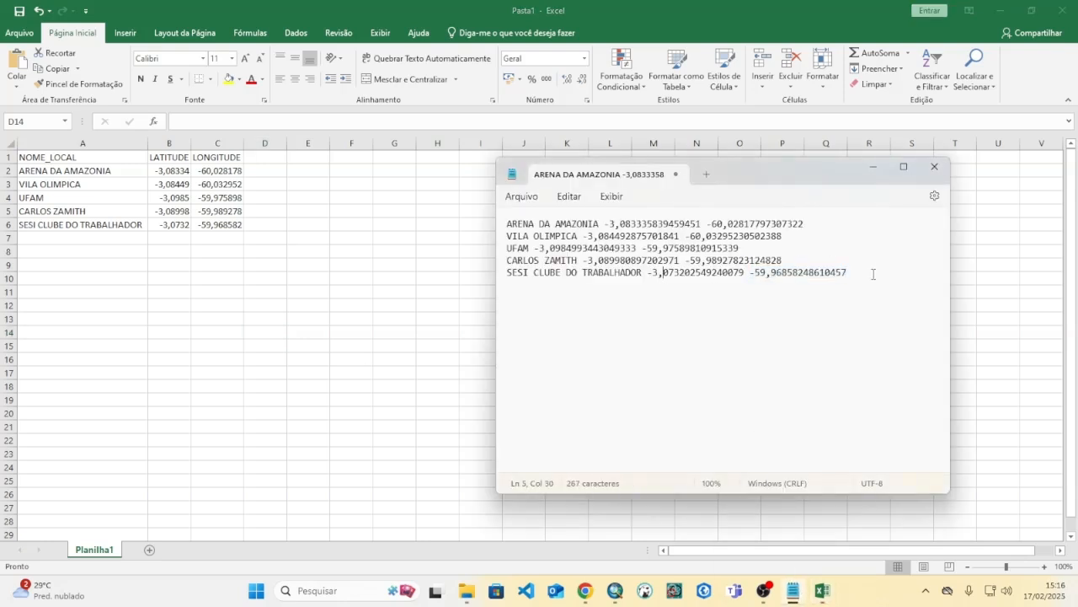
{"action": "left_click_drag", "start_coordinate": [873, 274], "coordinate": [507, 224]}
{"action": "left_click", "coordinate": [587, 312]}
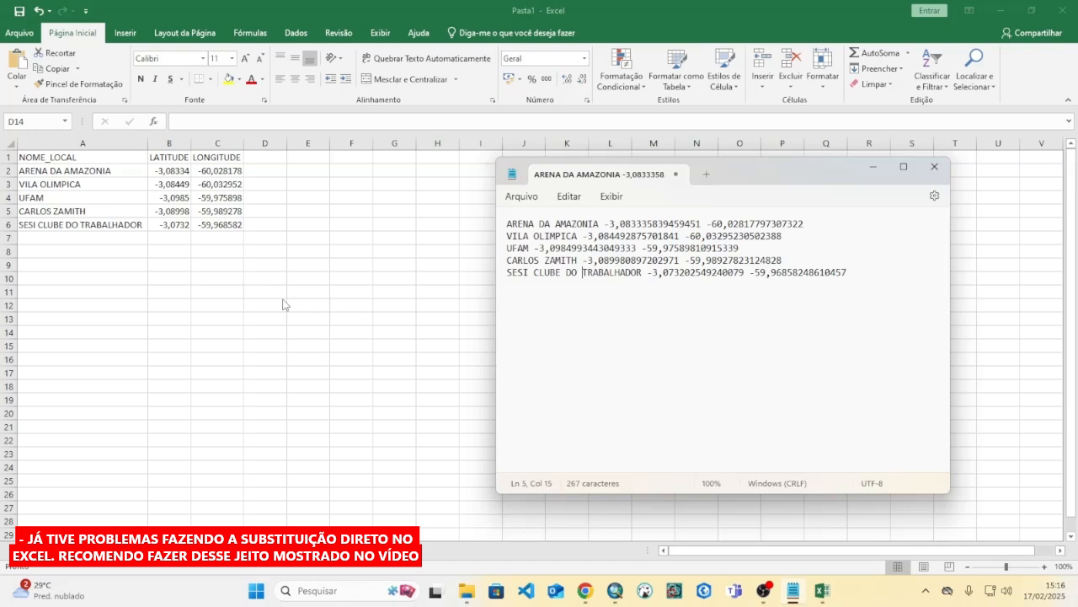
- Format the LATITUDE and LONGITUDE columns, B and C, of the Excel sheet as Texto
{"action": "key", "text": "alt+Tab"}
{"action": "left_click", "coordinate": [218, 226]}
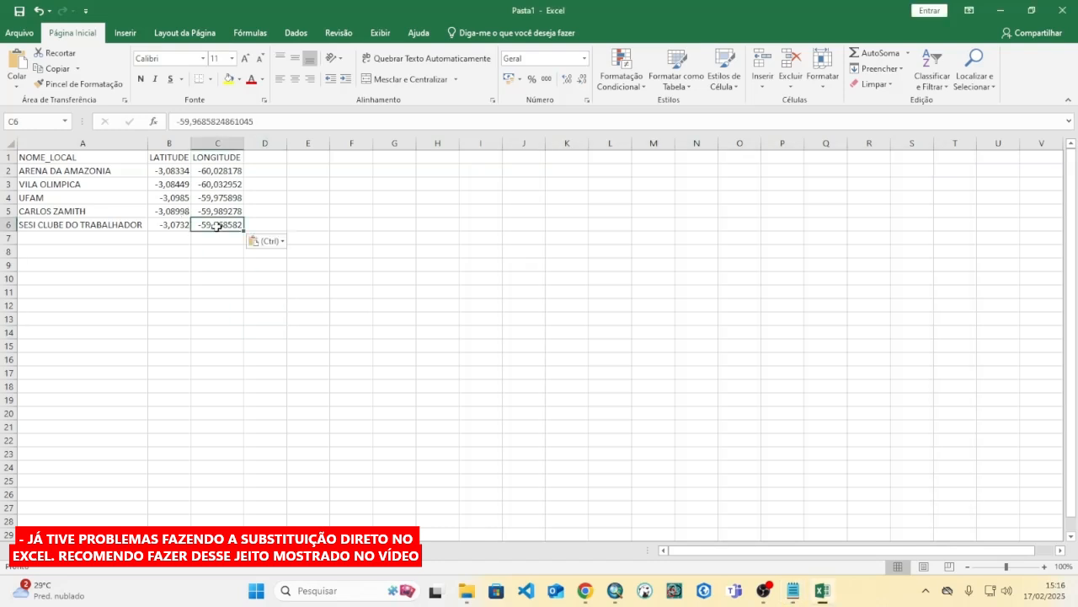
{"action": "left_click", "coordinate": [163, 144]}
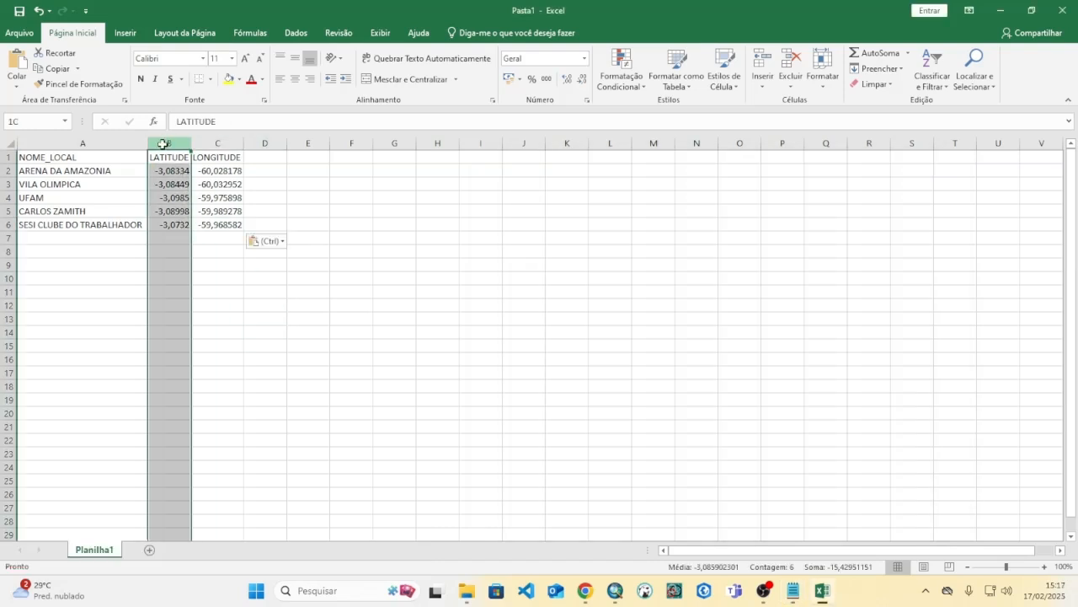
{"action": "left_click_drag", "start_coordinate": [163, 144], "coordinate": [217, 143]}
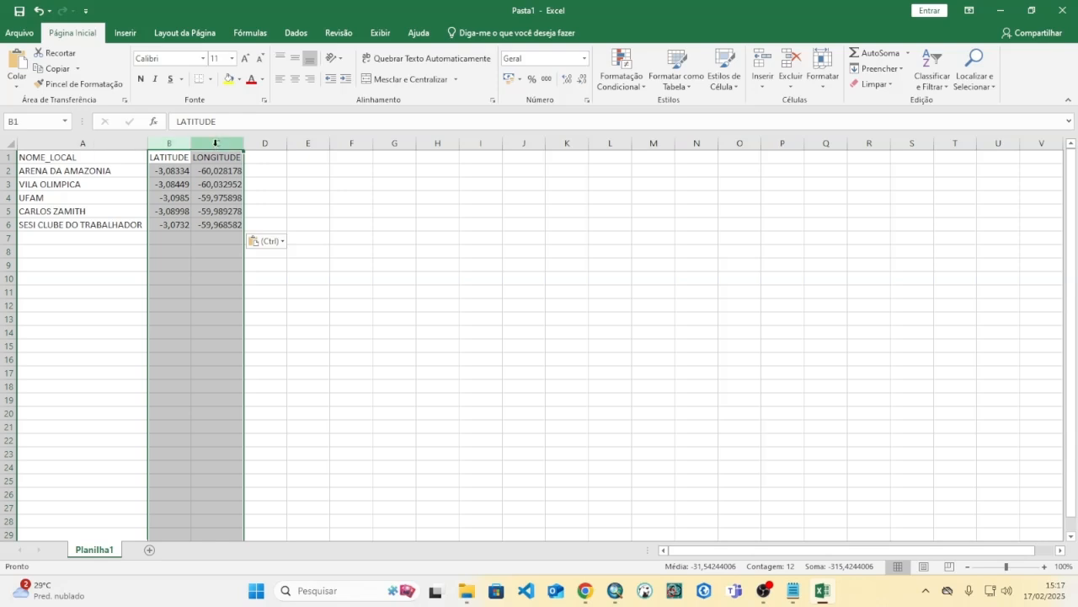
{"action": "left_click", "coordinate": [585, 60]}
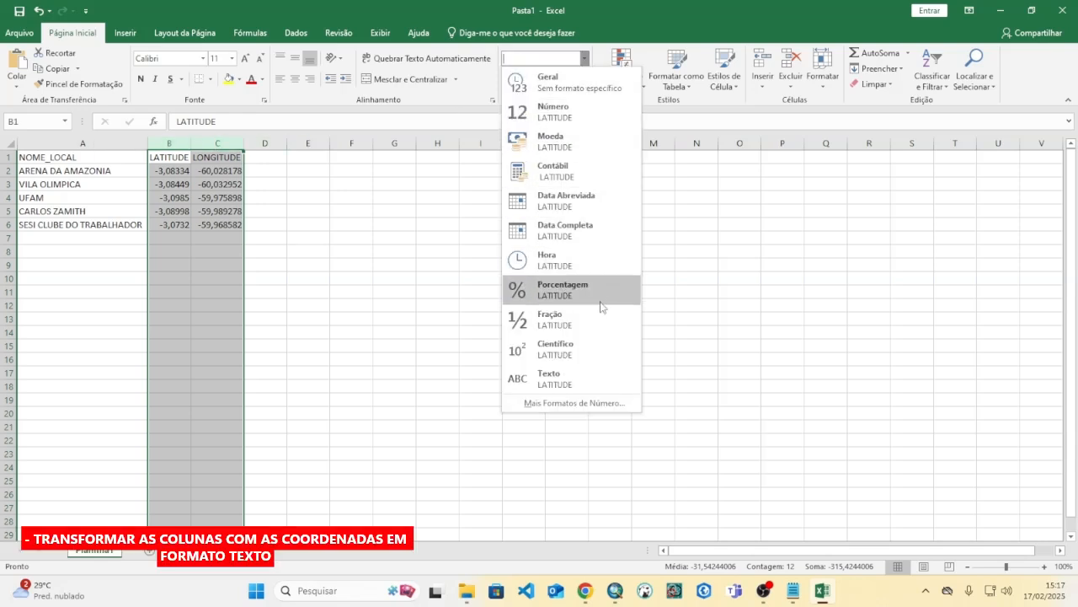
{"action": "left_click", "coordinate": [573, 379]}
{"action": "left_click", "coordinate": [258, 215]}
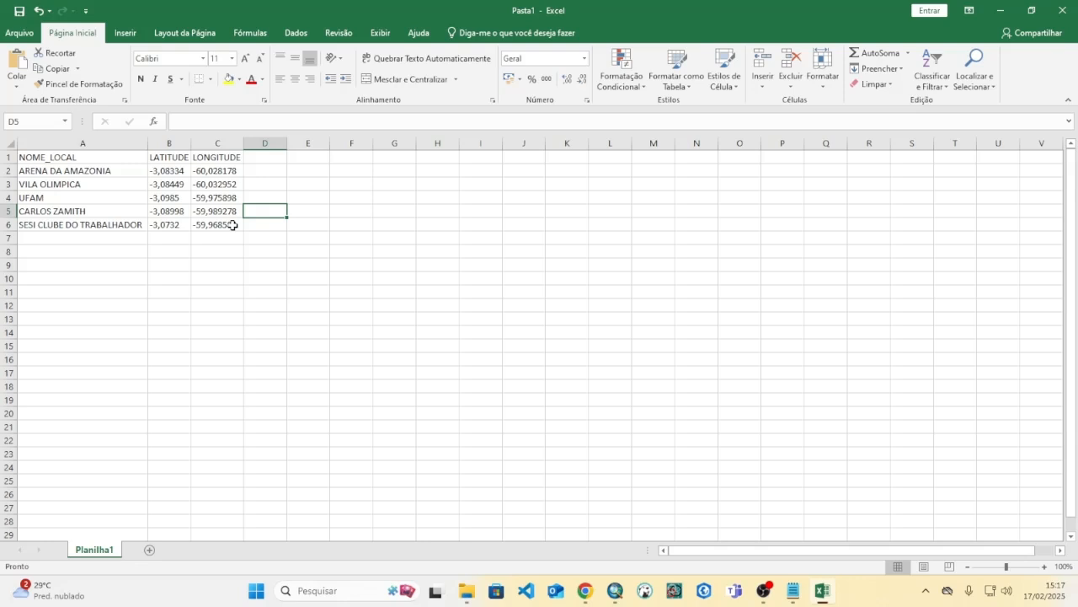
- Apply all borders (Todas as Bordas) to the venue table in cells A1 to C6
{"action": "left_click_drag", "start_coordinate": [238, 225], "coordinate": [48, 157]}
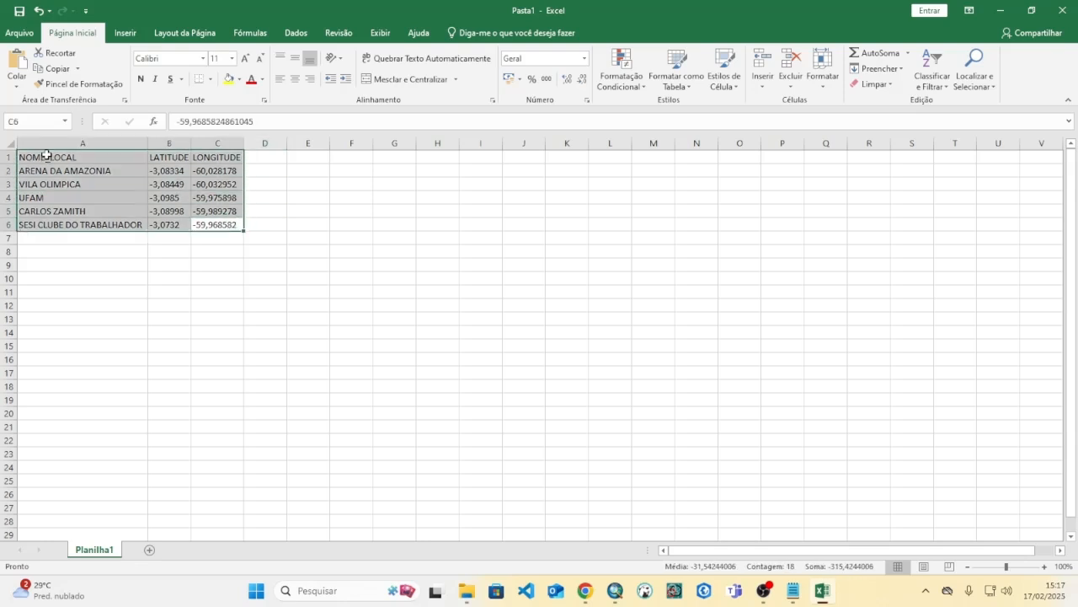
{"action": "left_click", "coordinate": [213, 81]}
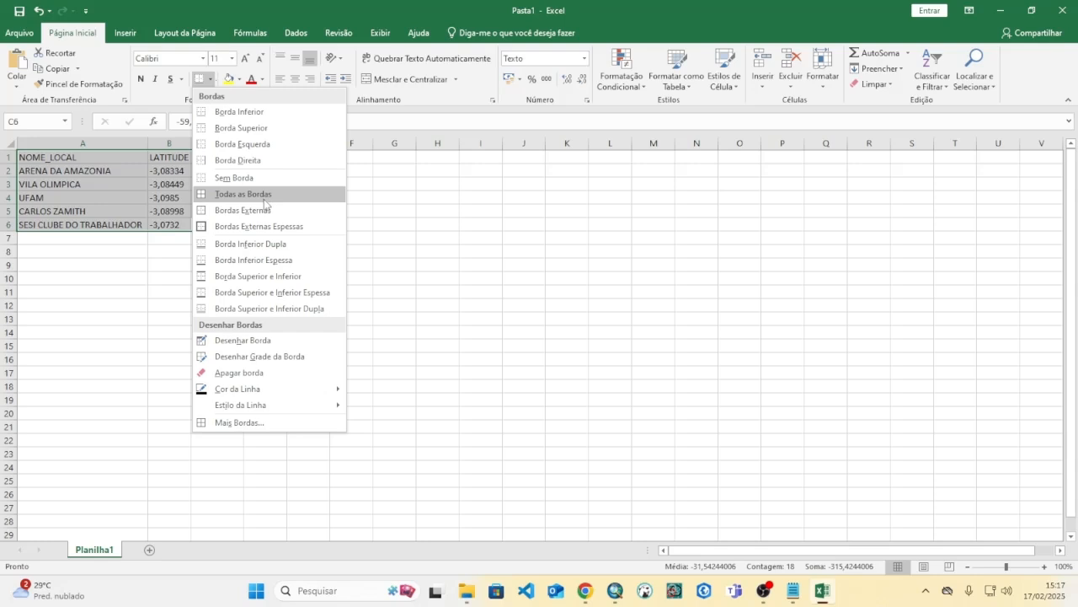
{"action": "left_click", "coordinate": [263, 202]}
{"action": "left_click", "coordinate": [160, 283]}
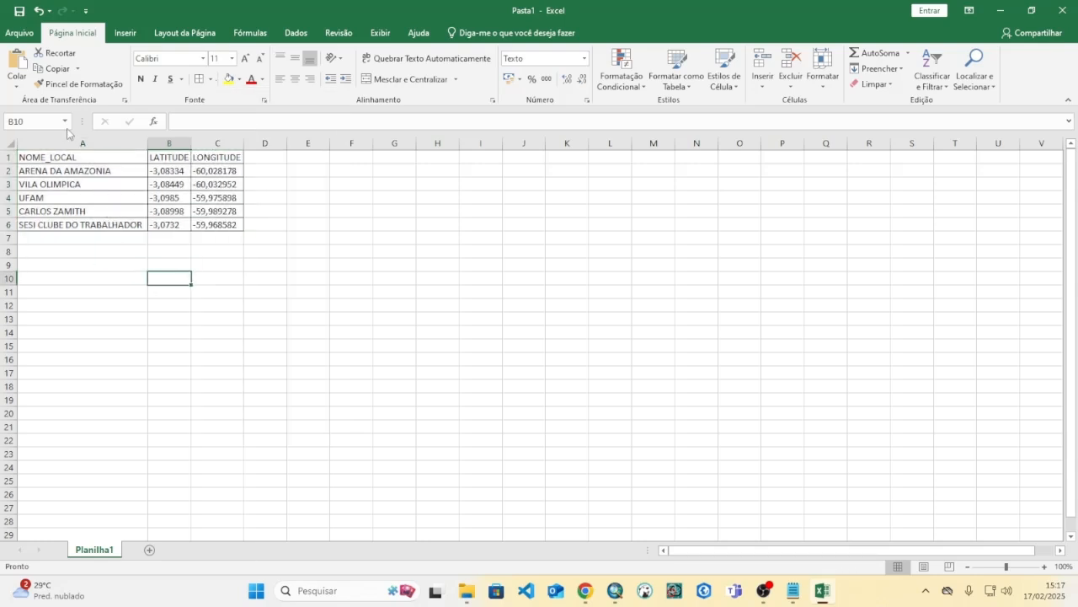
- Save the workbook in the Área de Trabalho folder as LOCAIS_PRATICA_ESPORTIVA.xls, using the Excel 97-2003 workbook format
{"action": "left_click", "coordinate": [19, 33]}
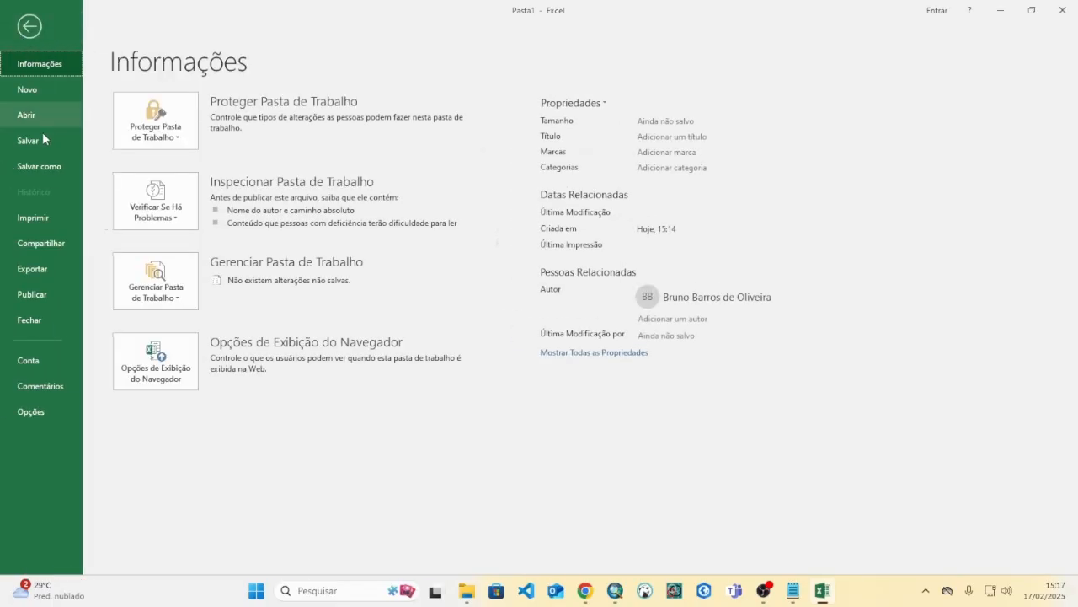
{"action": "left_click", "coordinate": [44, 168]}
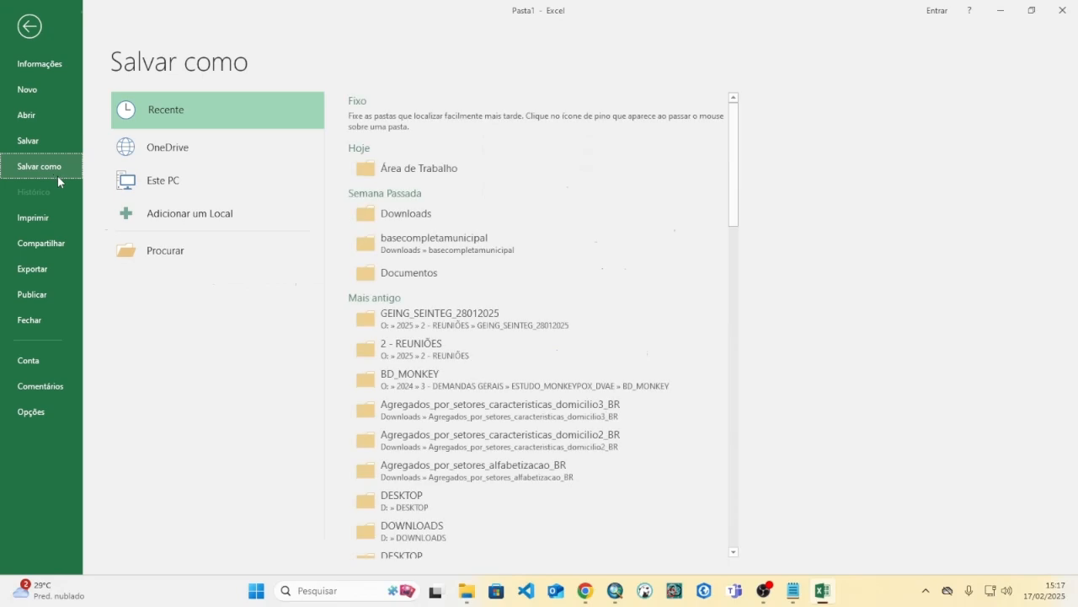
{"action": "left_click", "coordinate": [411, 172]}
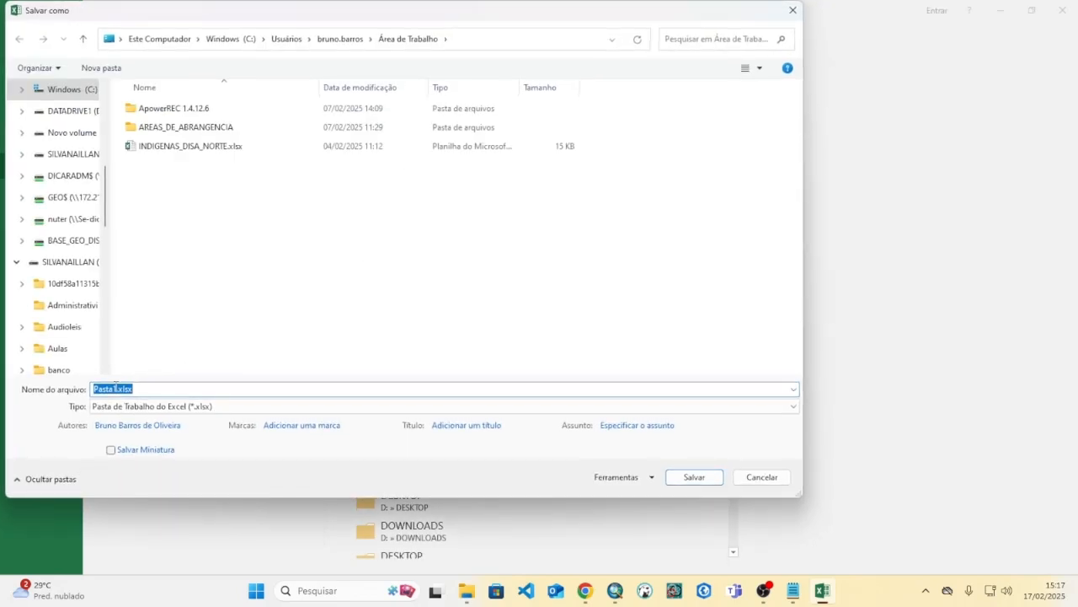
{"action": "left_click", "coordinate": [116, 387]}
{"action": "double_click", "coordinate": [115, 388]}
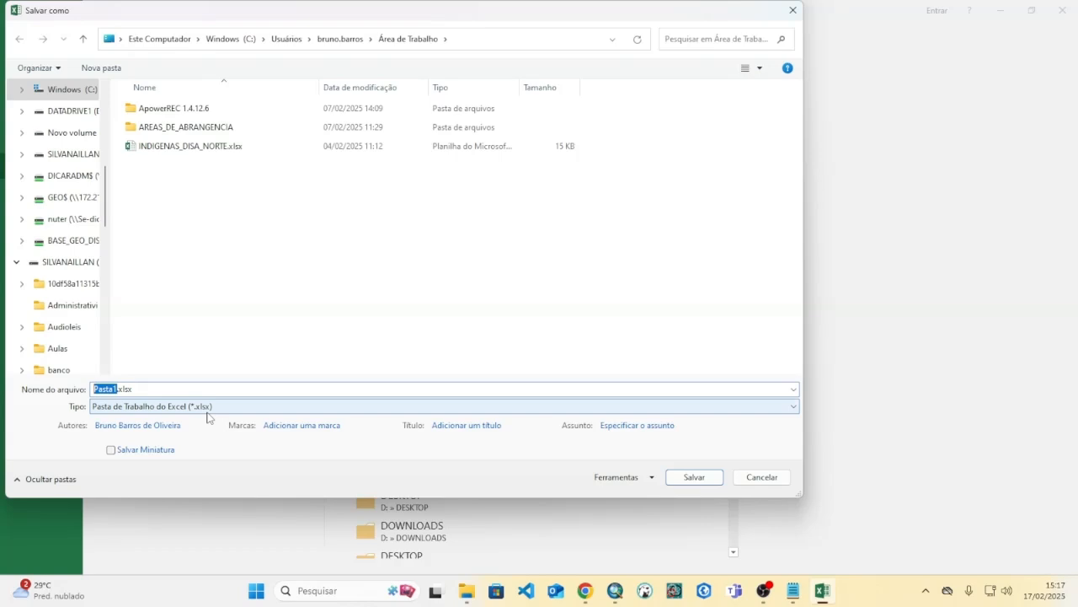
{"action": "type", "text": "LOCAIS_PRATICA"}
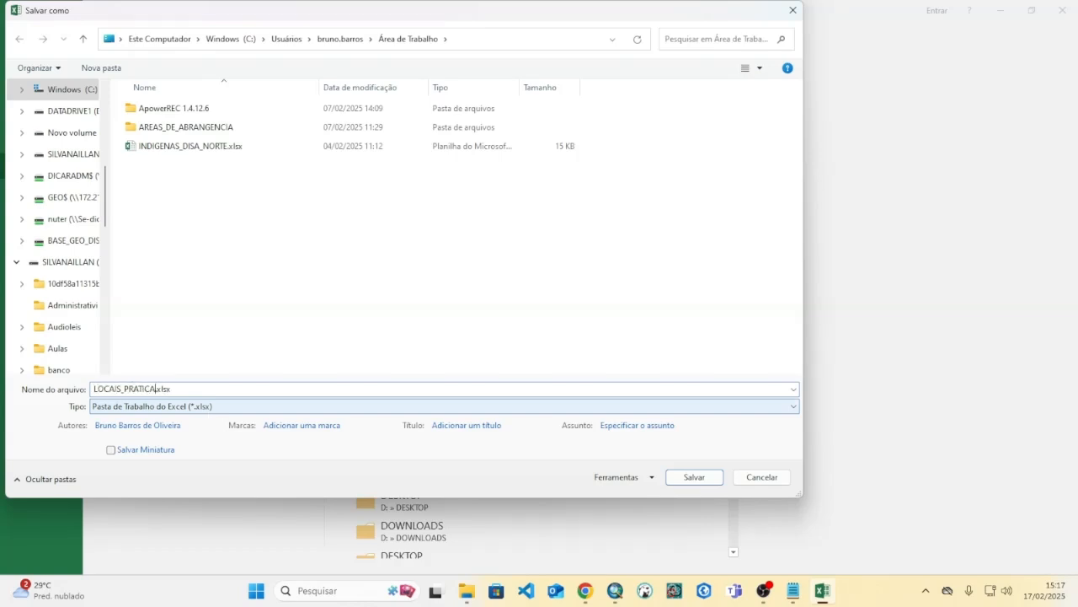
{"action": "type", "text": "_ESPORTIVA"}
{"action": "left_click", "coordinate": [278, 407]}
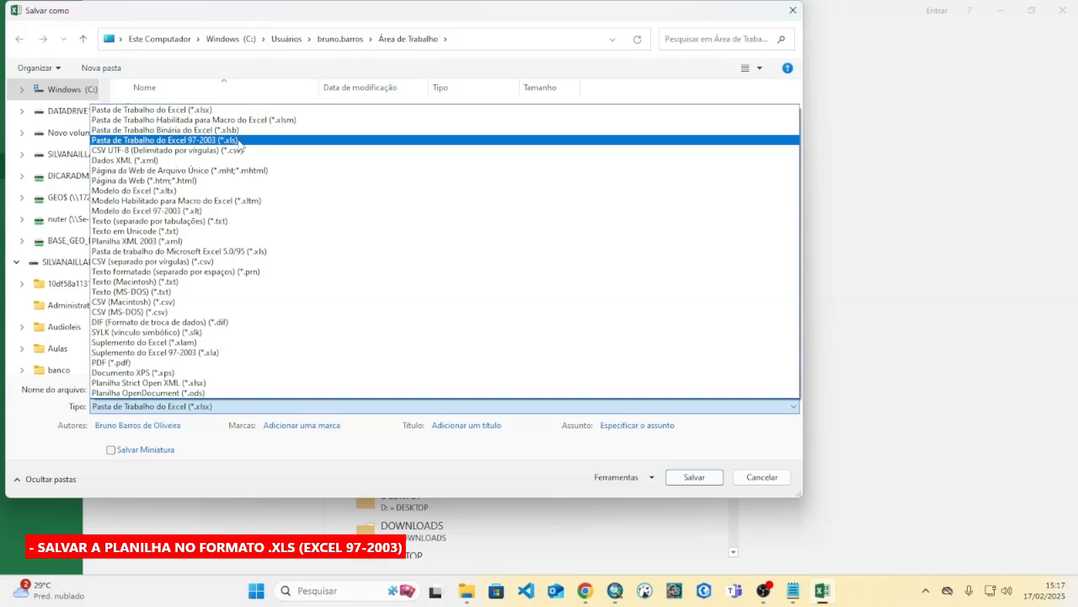
{"action": "left_click", "coordinate": [252, 142]}
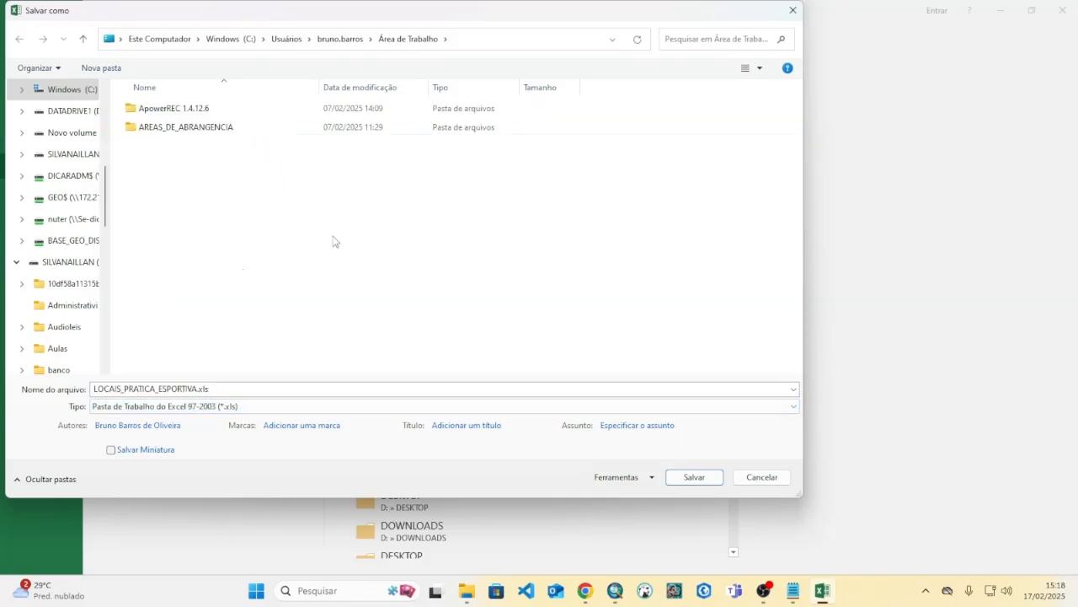
{"action": "left_click", "coordinate": [696, 478]}
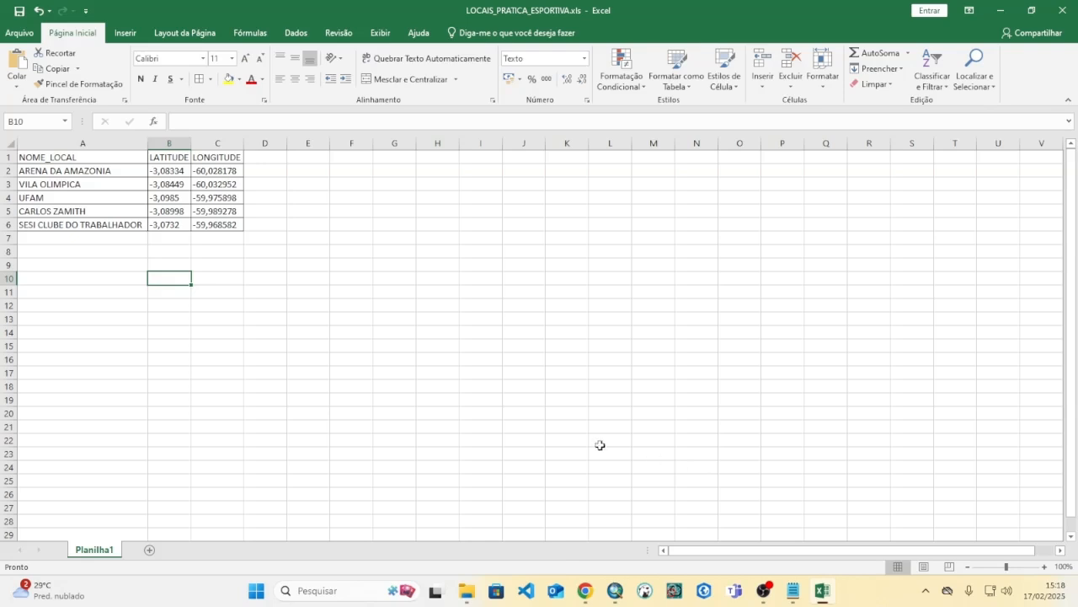
- Switch to ArcMap and expand LOCAIS_PRATICA_ESPORTIVA.xls under the Desktop folder connection in a widened Catalog
{"action": "left_click", "coordinate": [615, 590]}
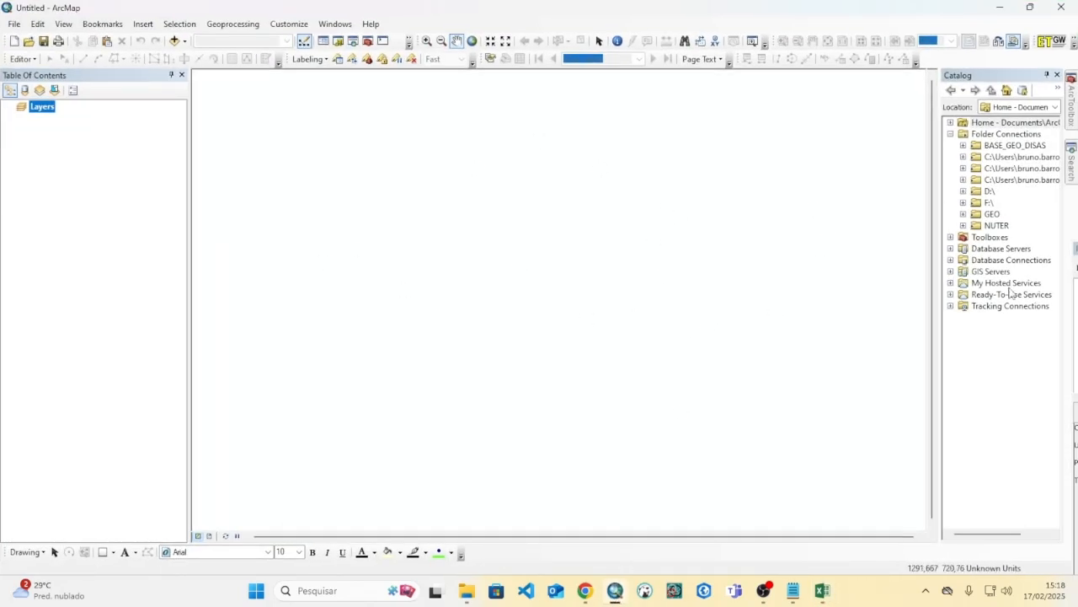
{"action": "left_click_drag", "start_coordinate": [939, 460], "coordinate": [877, 460]}
{"action": "left_click", "coordinate": [901, 160]}
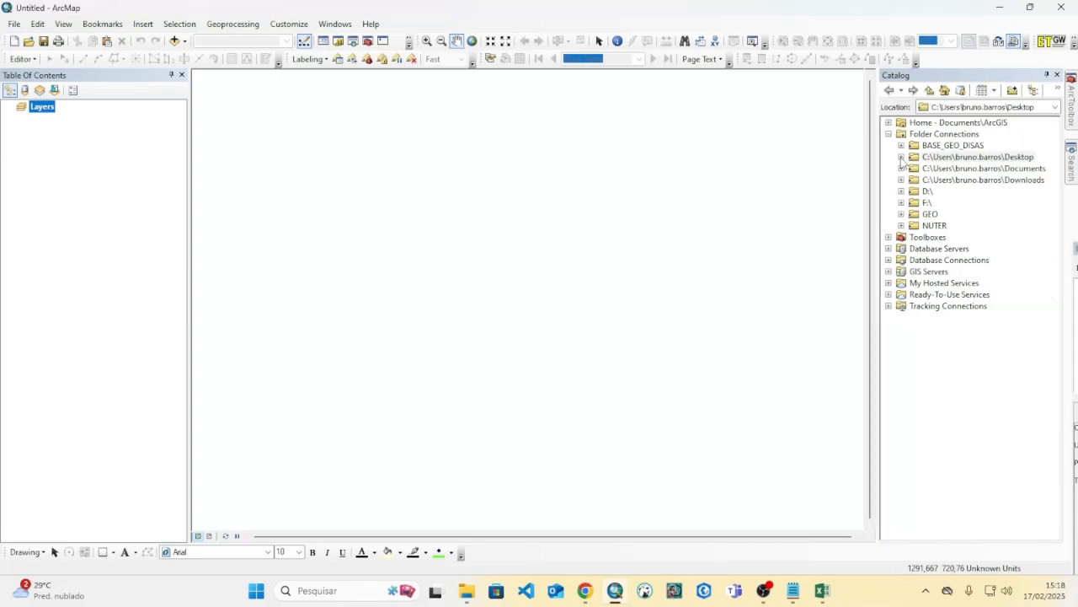
{"action": "left_click", "coordinate": [901, 158]}
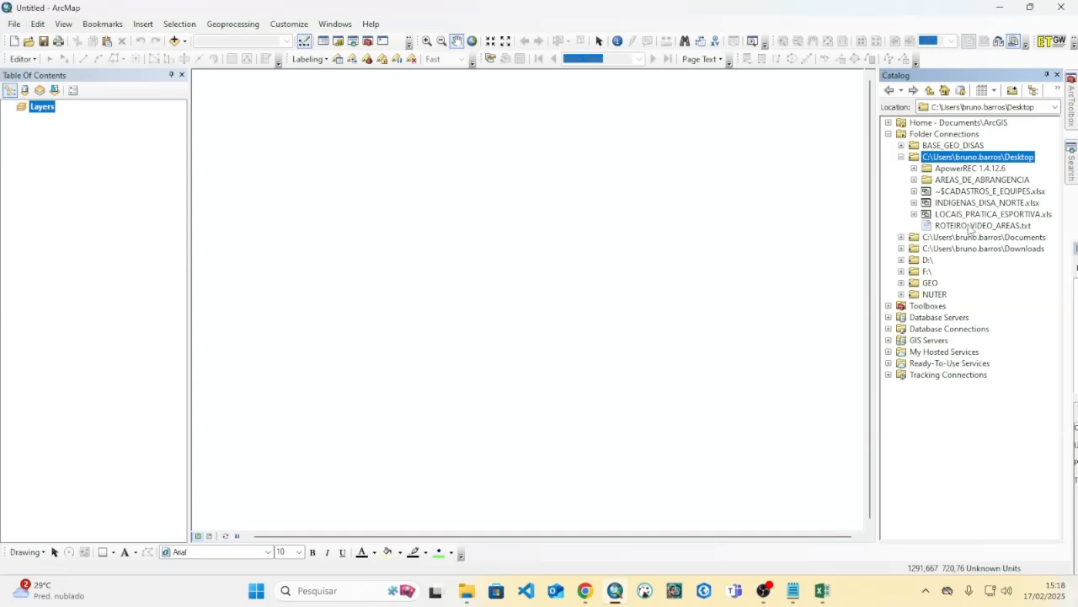
{"action": "left_click", "coordinate": [914, 215]}
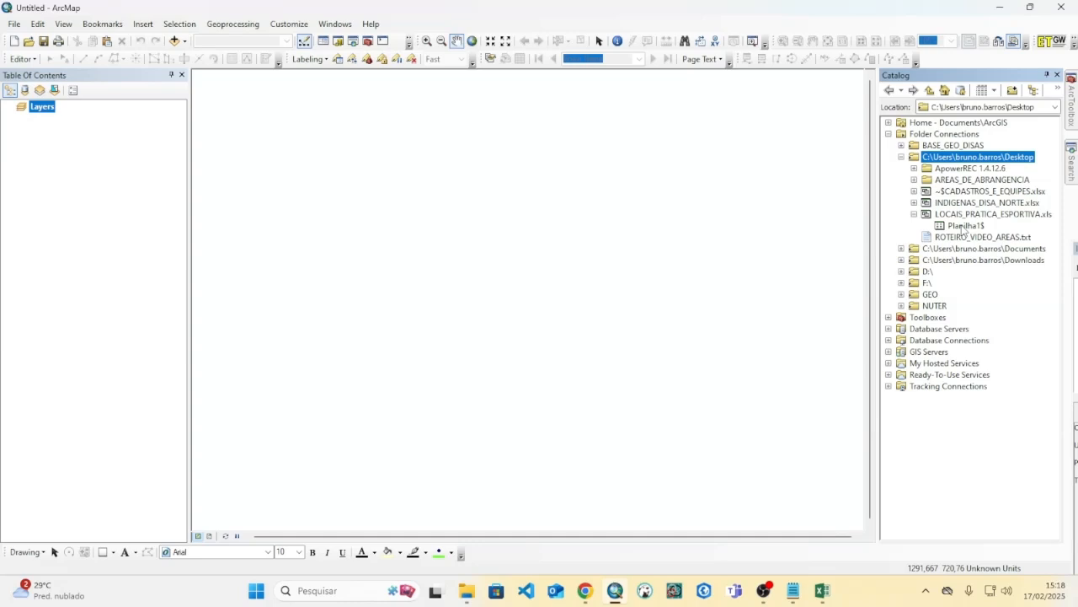
- Begin a feature class from the XY table Planilha1$ and set its input coordinates to the geographic coordinate system WGS 1984 under World
{"action": "right_click", "coordinate": [963, 227]}
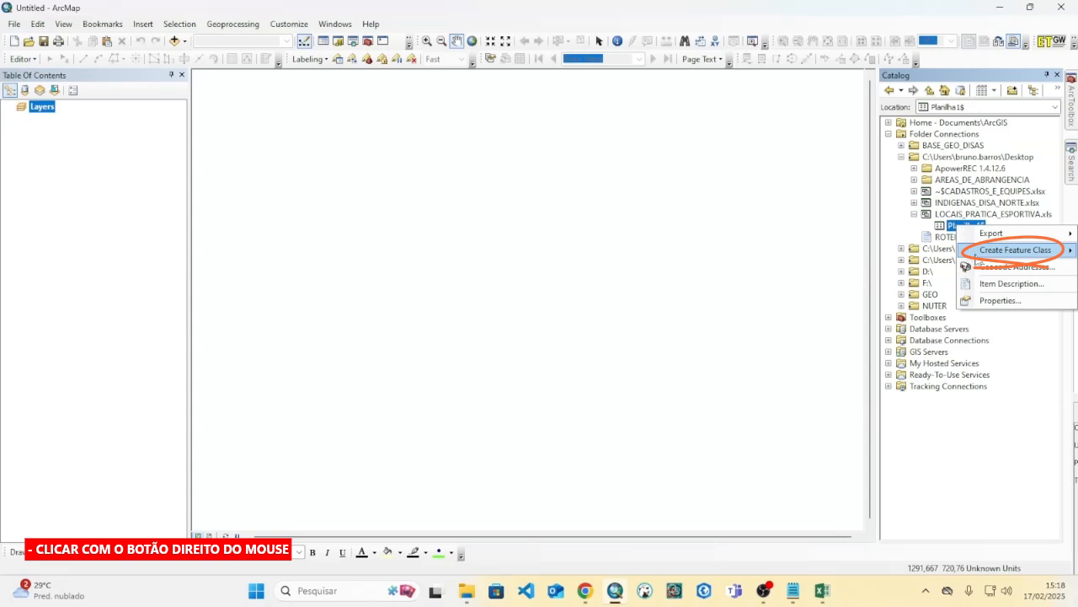
{"action": "mouse_move", "coordinate": [977, 253]}
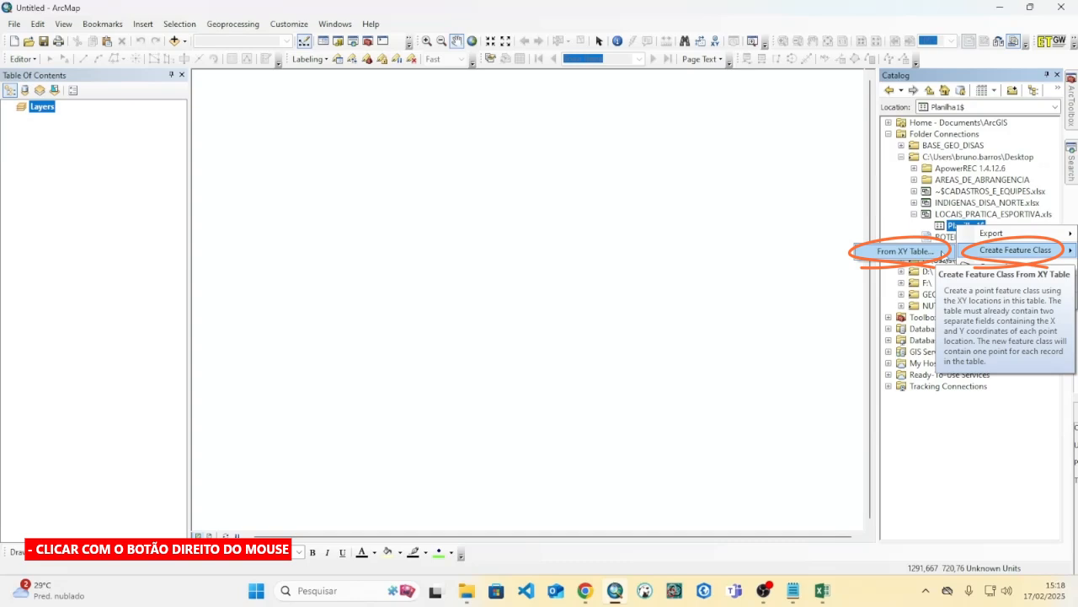
{"action": "left_click", "coordinate": [906, 251]}
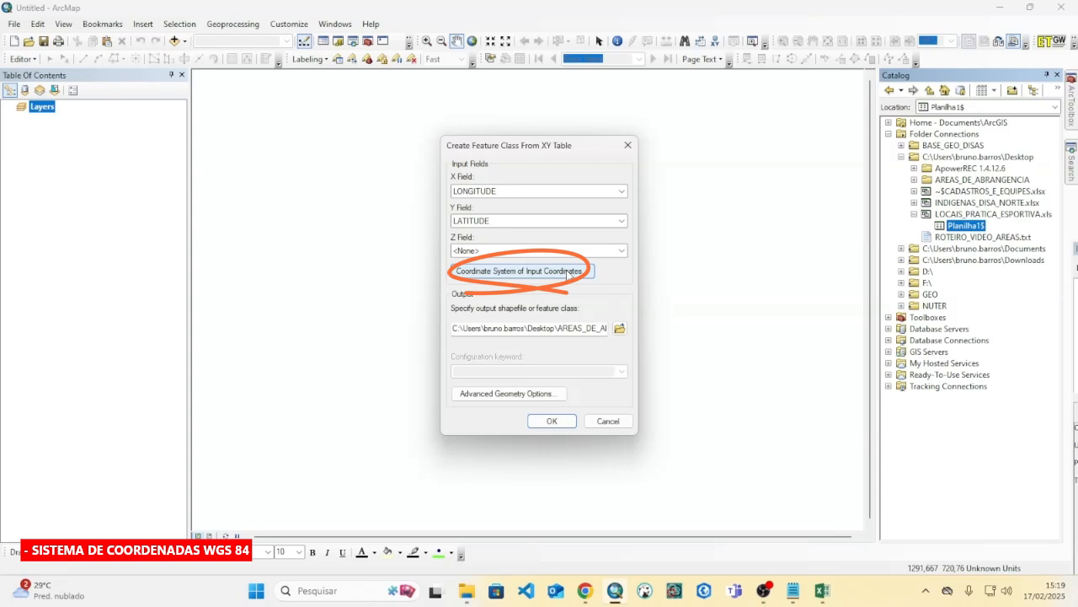
{"action": "left_click", "coordinate": [529, 271]}
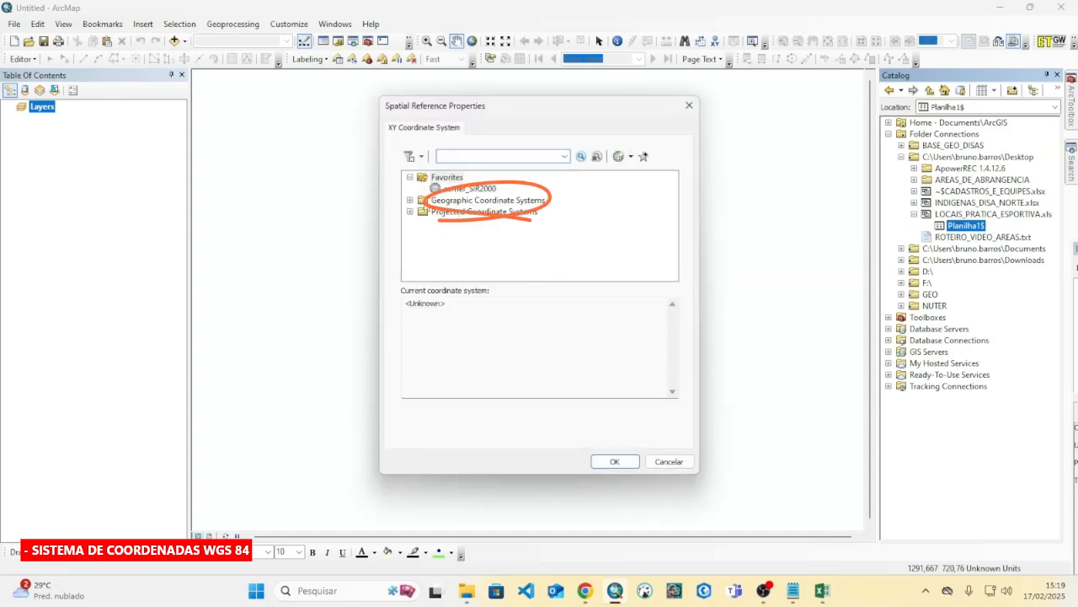
{"action": "double_click", "coordinate": [506, 201]}
{"action": "scroll", "coordinate": [508, 207], "scroll_direction": "down", "scroll_amount": 2}
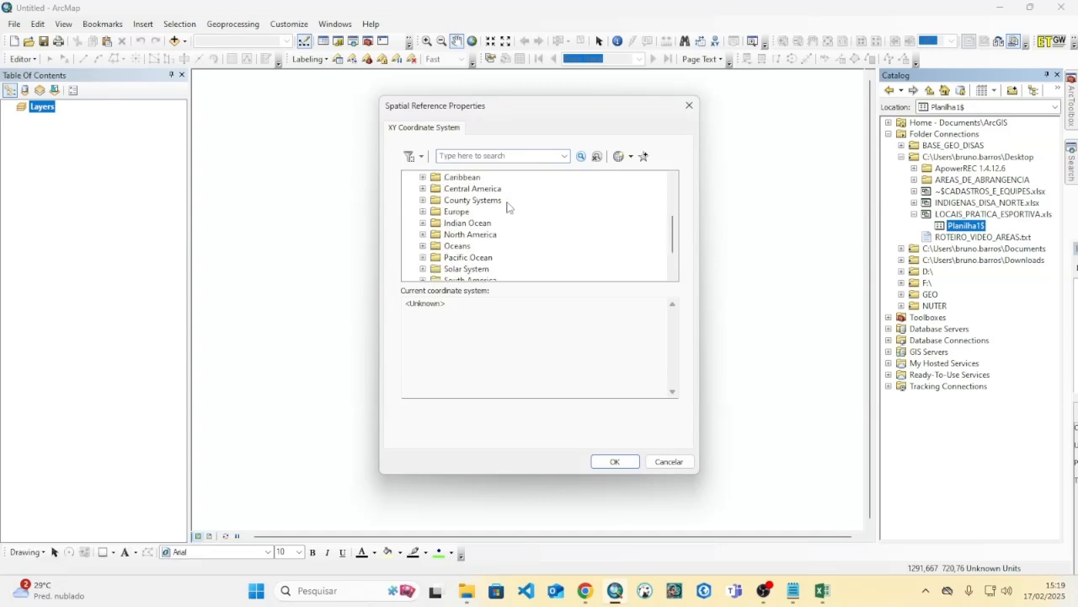
{"action": "scroll", "coordinate": [509, 207], "scroll_direction": "down", "scroll_amount": 2}
{"action": "left_click", "coordinate": [423, 257]}
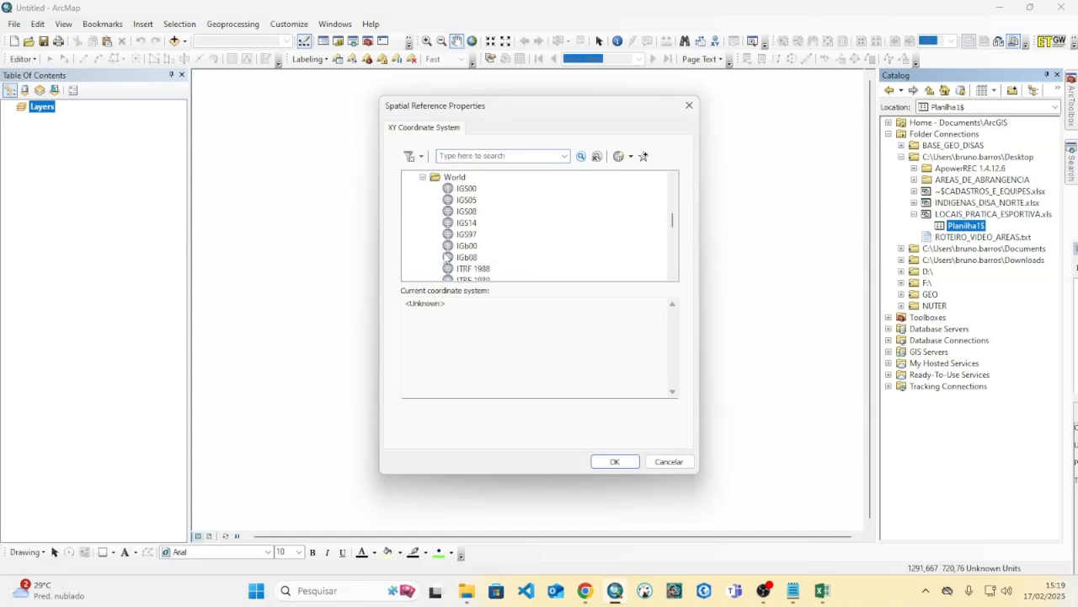
{"action": "scroll", "coordinate": [548, 217], "scroll_direction": "down", "scroll_amount": 5}
{"action": "scroll", "coordinate": [569, 232], "scroll_direction": "down", "scroll_amount": 5}
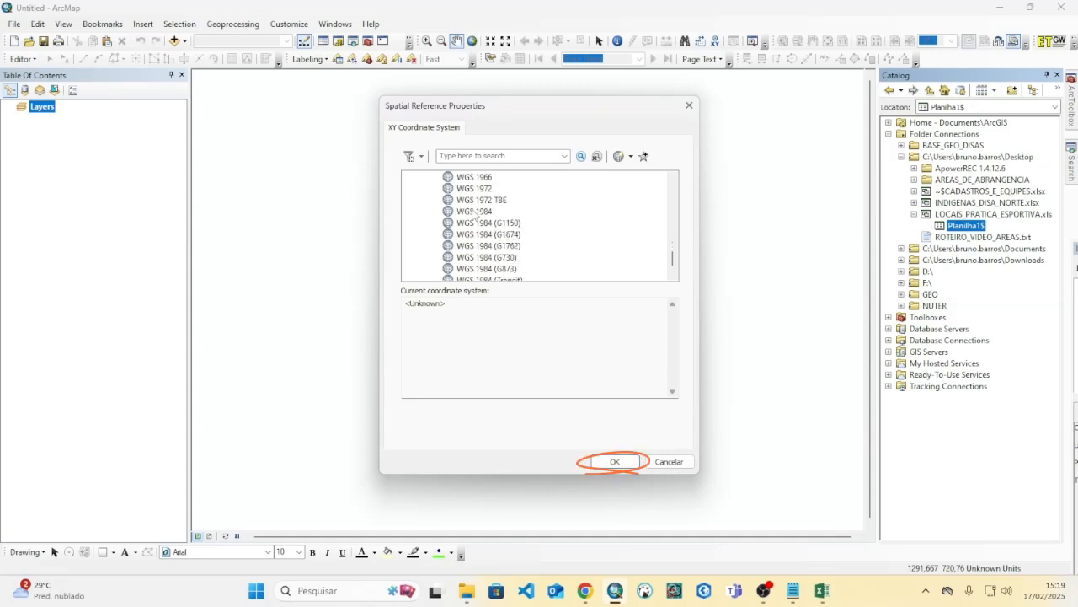
{"action": "left_click", "coordinate": [474, 212]}
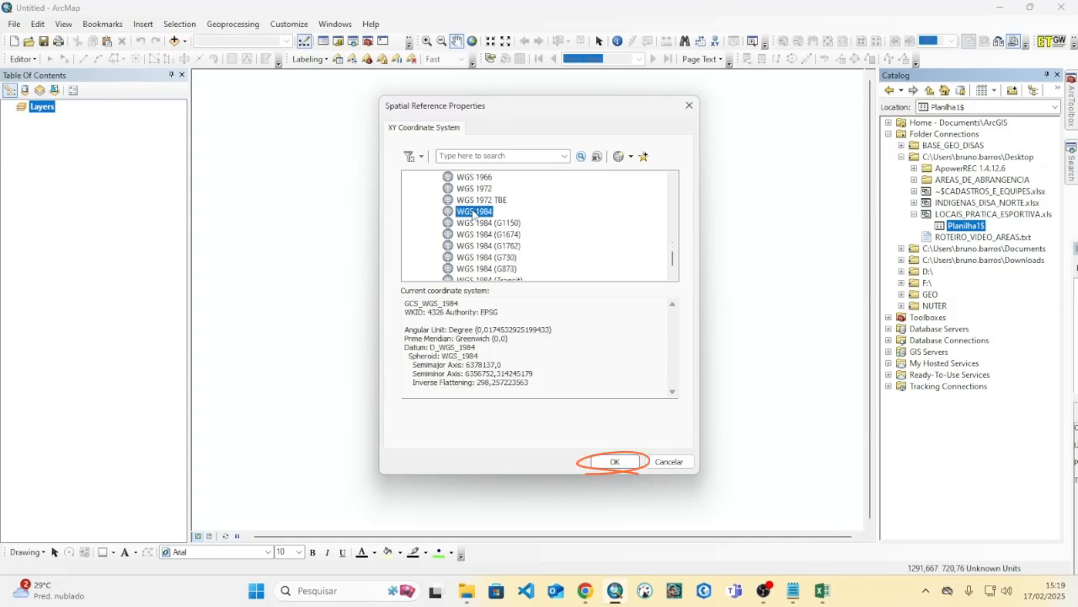
{"action": "left_click", "coordinate": [615, 462]}
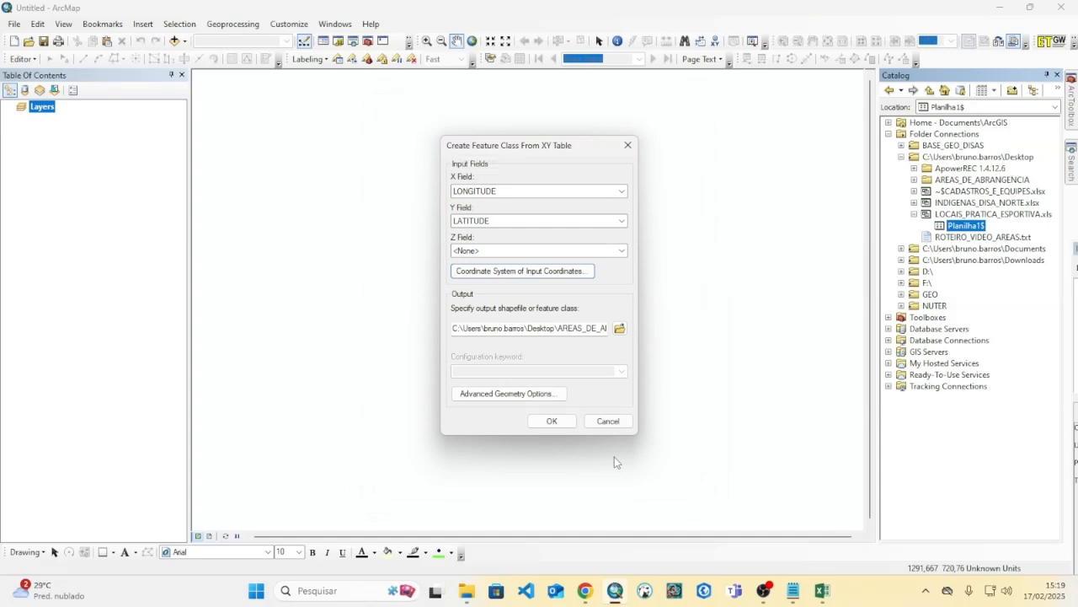
- Create a folder named LOCAIS_PRATICAS_ESPORTIVAS on the Desktop for the output shapefile and open it
{"action": "left_click", "coordinate": [620, 329]}
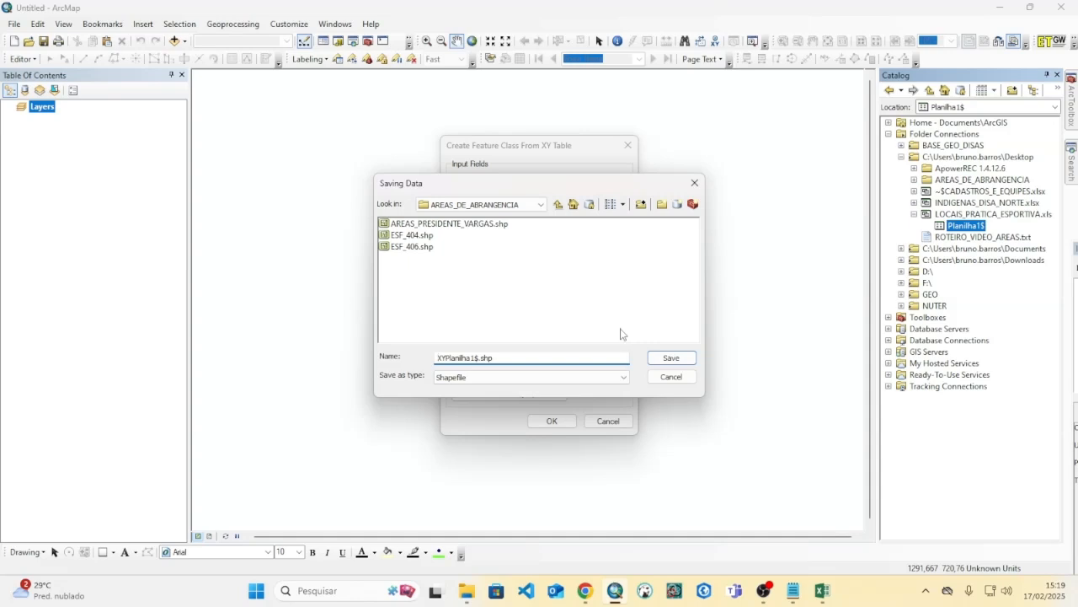
{"action": "left_click", "coordinate": [540, 204]}
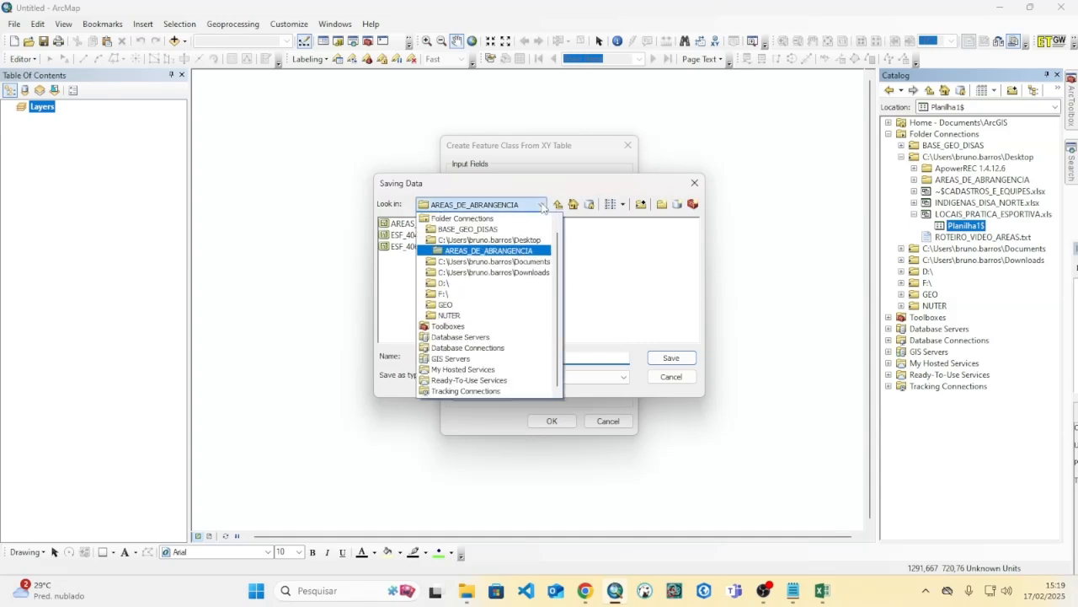
{"action": "left_click", "coordinate": [517, 240]}
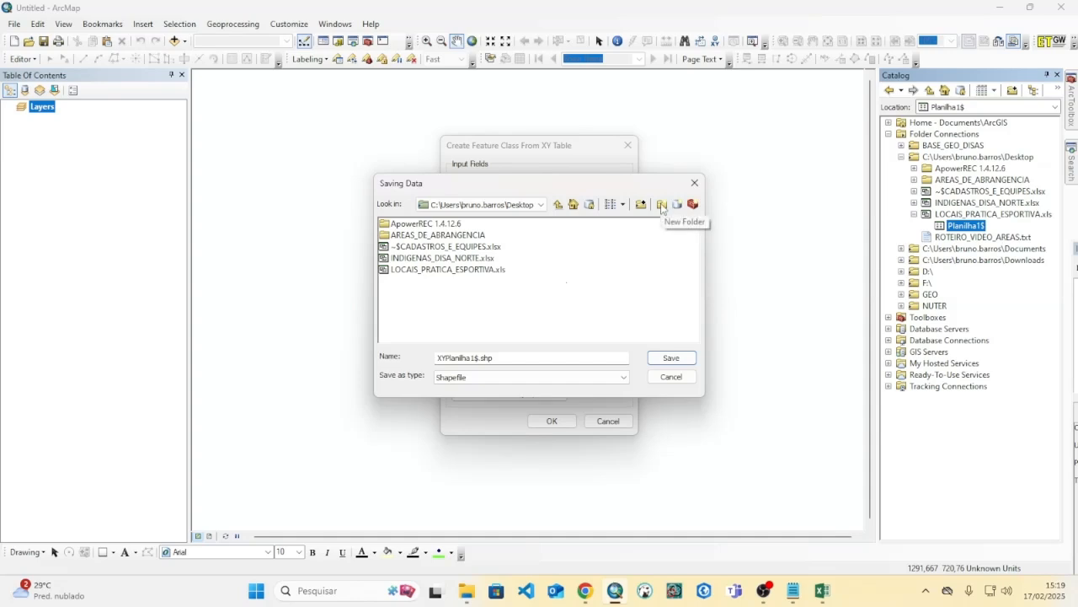
{"action": "left_click", "coordinate": [663, 205]}
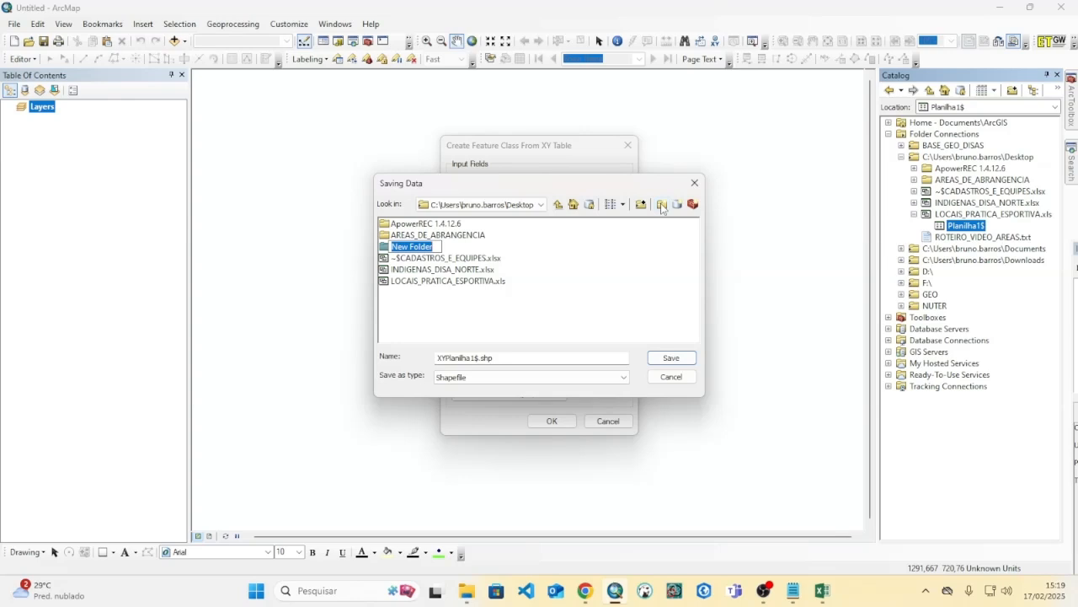
{"action": "type", "text": "LOCAIS_PRATICAS"}
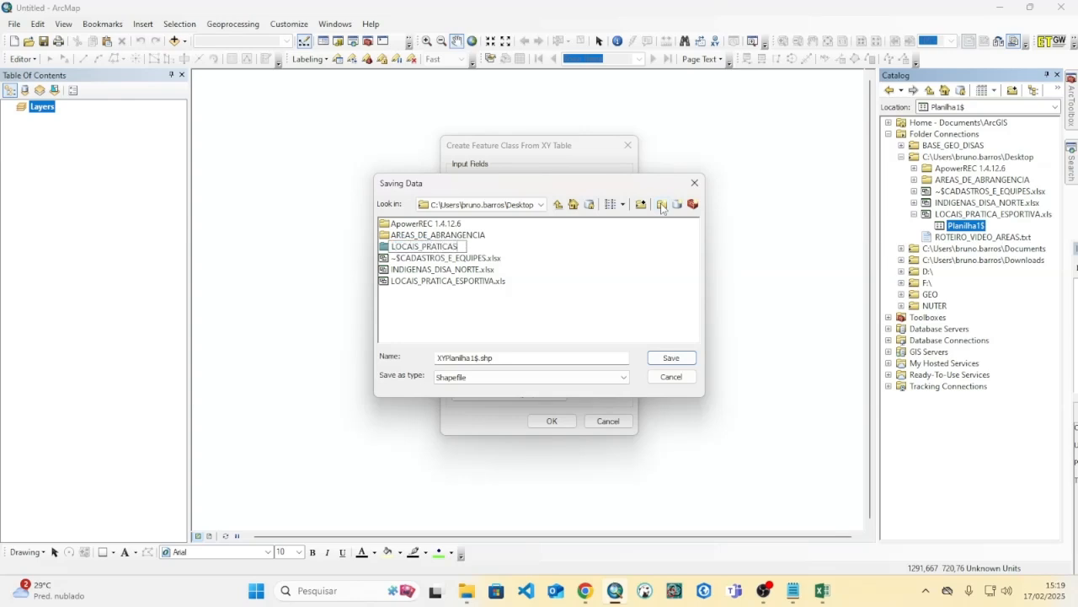
{"action": "type", "text": "_ESPORTIVAS"}
{"action": "left_click", "coordinate": [479, 308]}
{"action": "double_click", "coordinate": [453, 246]}
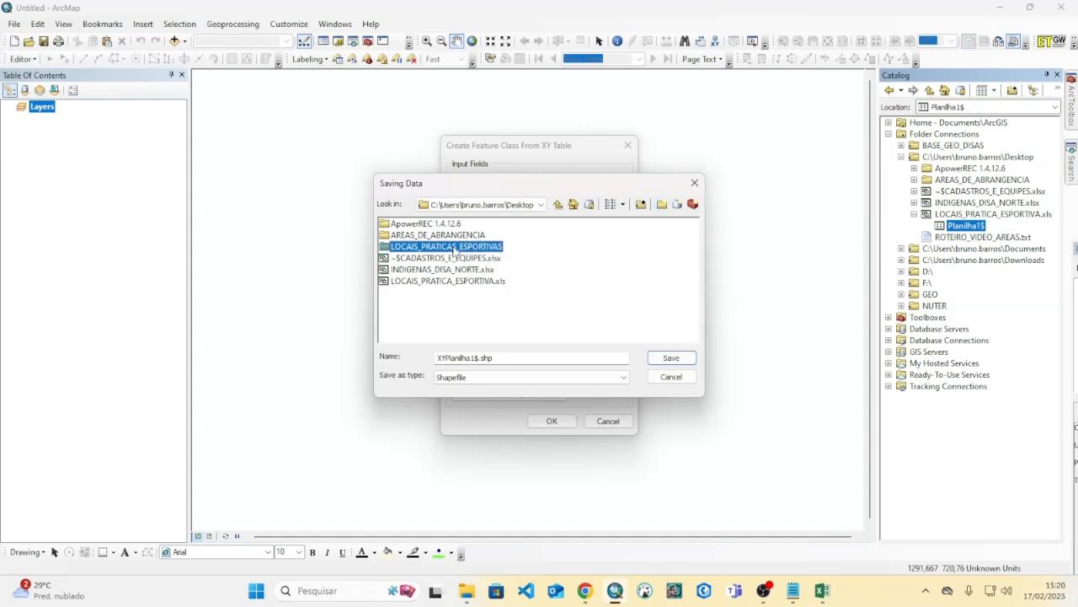
- Name the output shapefile LOCAIS_PRATICAS_ESPORTIVAS.shp, save it in the new folder, and create the feature class from the XY table
{"action": "left_click", "coordinate": [480, 358]}
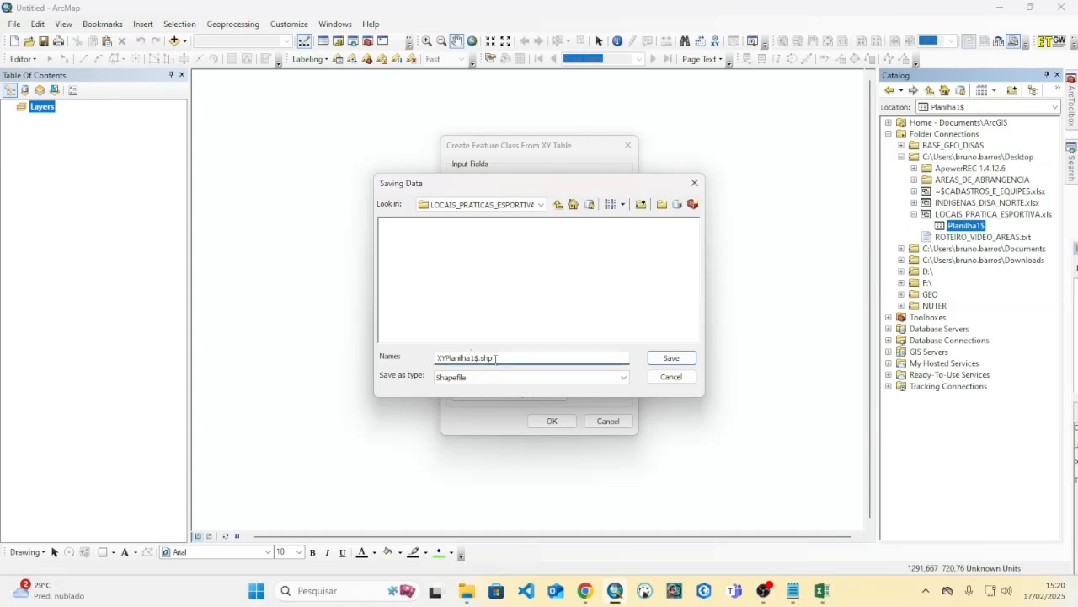
{"action": "key", "text": "BackSpace"}
{"action": "key", "text": "BackSpace"}
{"action": "key", "text": "BackSpace"}
{"action": "key", "text": "BackSpace"}
{"action": "key", "text": "BackSpace"}
{"action": "key", "text": "BackSpace"}
{"action": "key", "text": "BackSpace"}
{"action": "key", "text": "BackSpace"}
{"action": "key", "text": "BackSpace"}
{"action": "key", "text": "BackSpace"}
{"action": "type", "text": "LOCAIS_PRATICAS_ESPORTIVAS"}
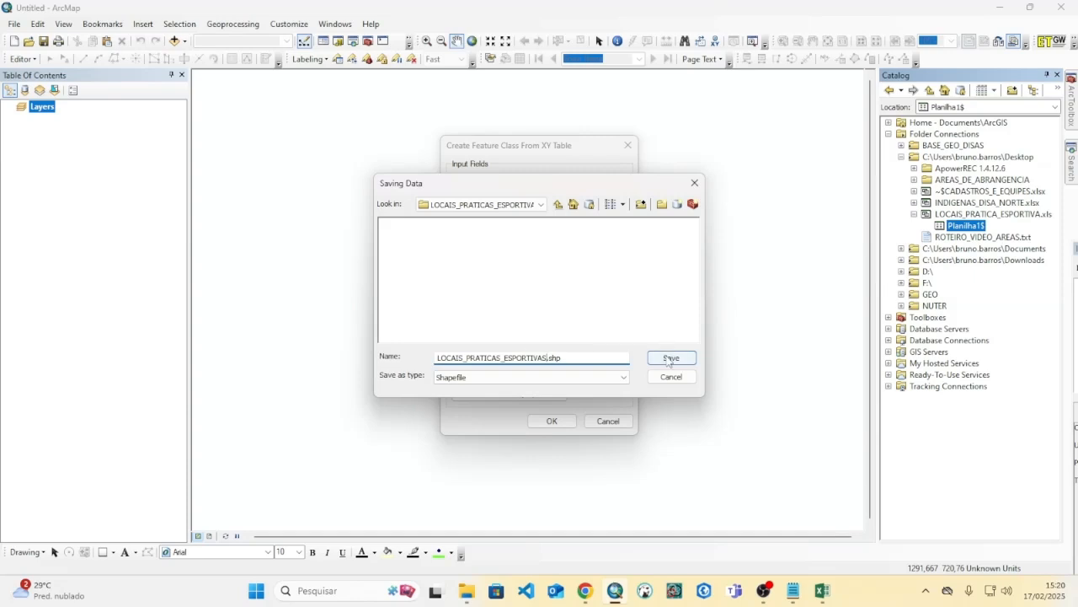
{"action": "left_click", "coordinate": [672, 357]}
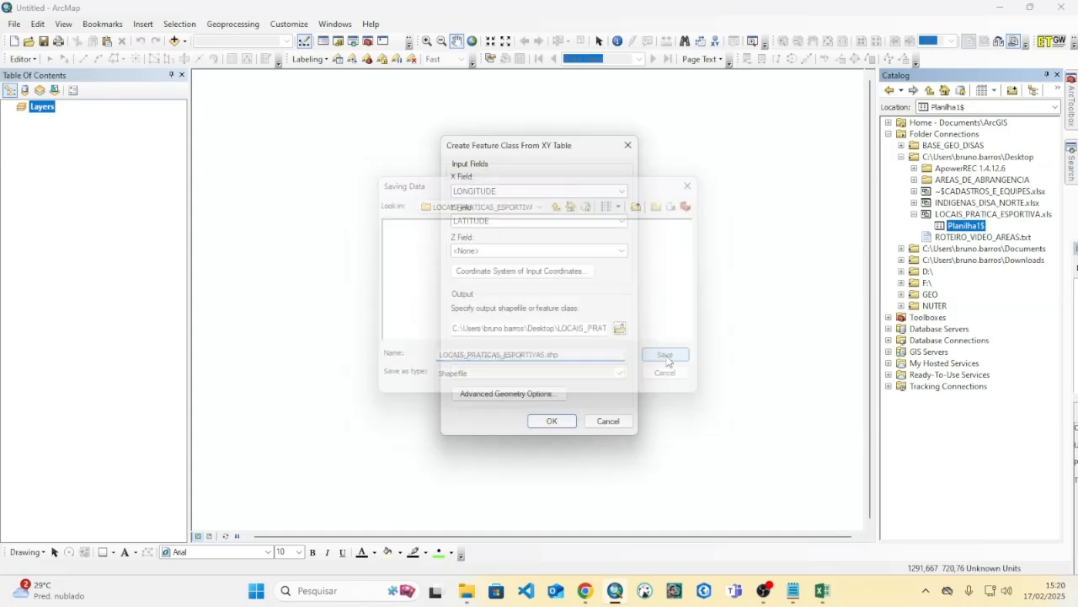
{"action": "left_click", "coordinate": [551, 421]}
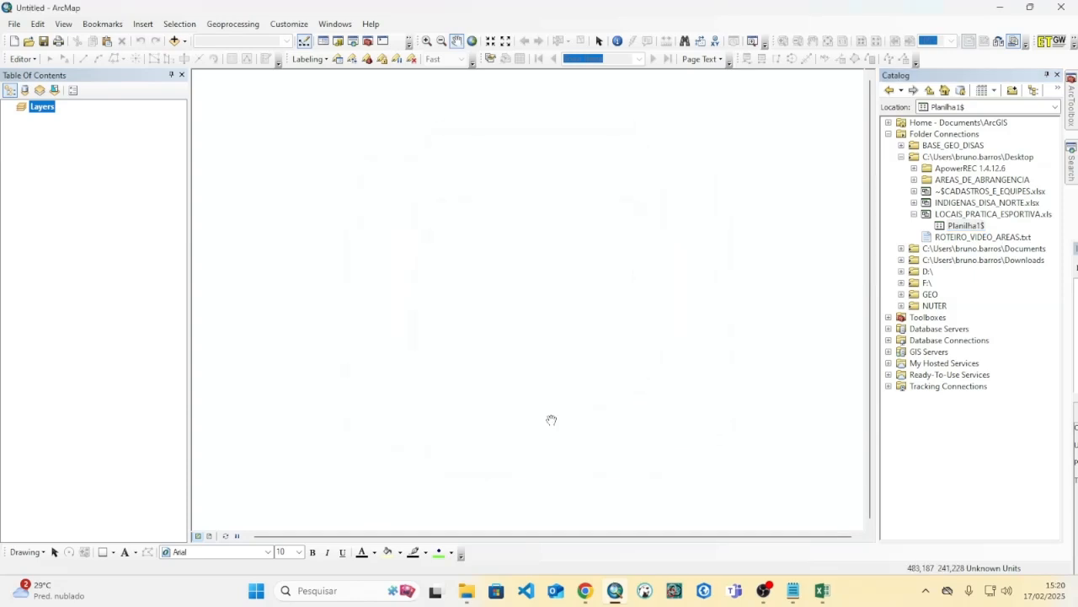
- Refresh the Desktop folder connection and add the LOCAIS_PRATICAS_ESPORTIVAS shapefile to the map, leaving the connection collapsed
{"action": "right_click", "coordinate": [961, 158]}
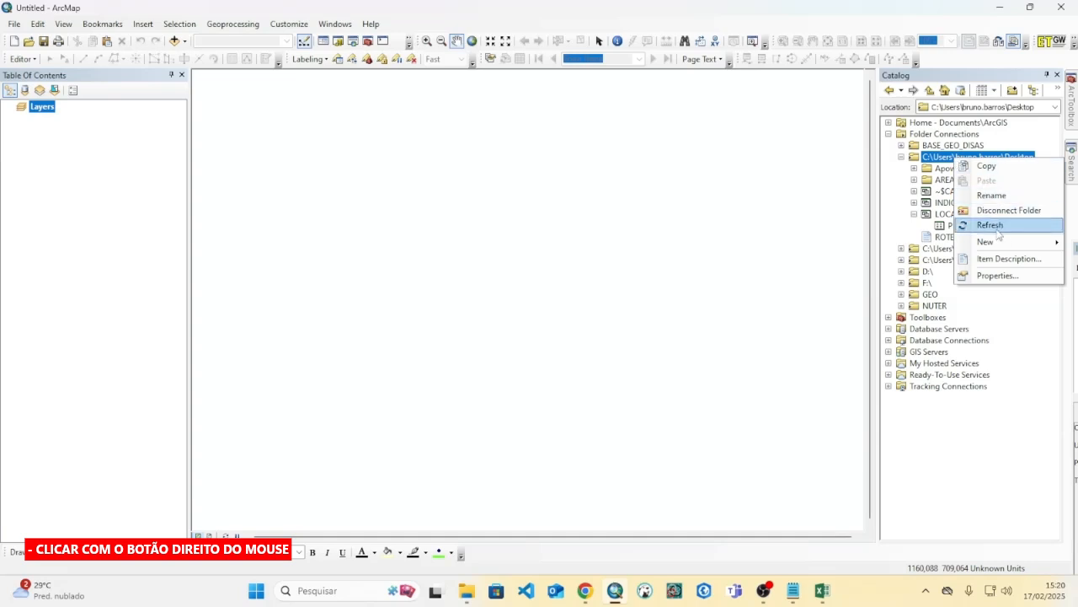
{"action": "left_click", "coordinate": [1016, 227]}
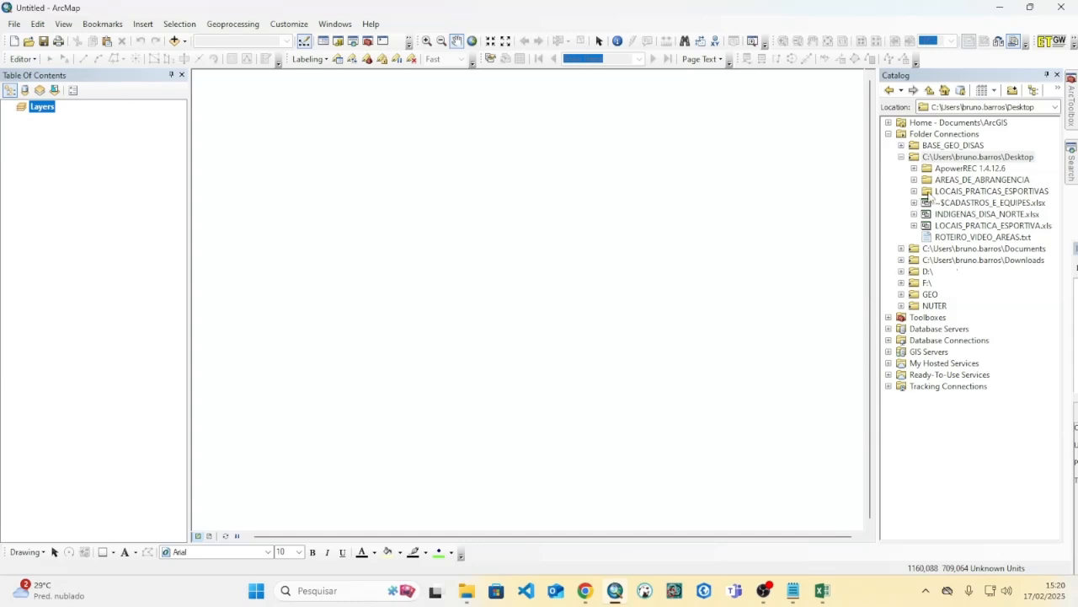
{"action": "left_click", "coordinate": [914, 192]}
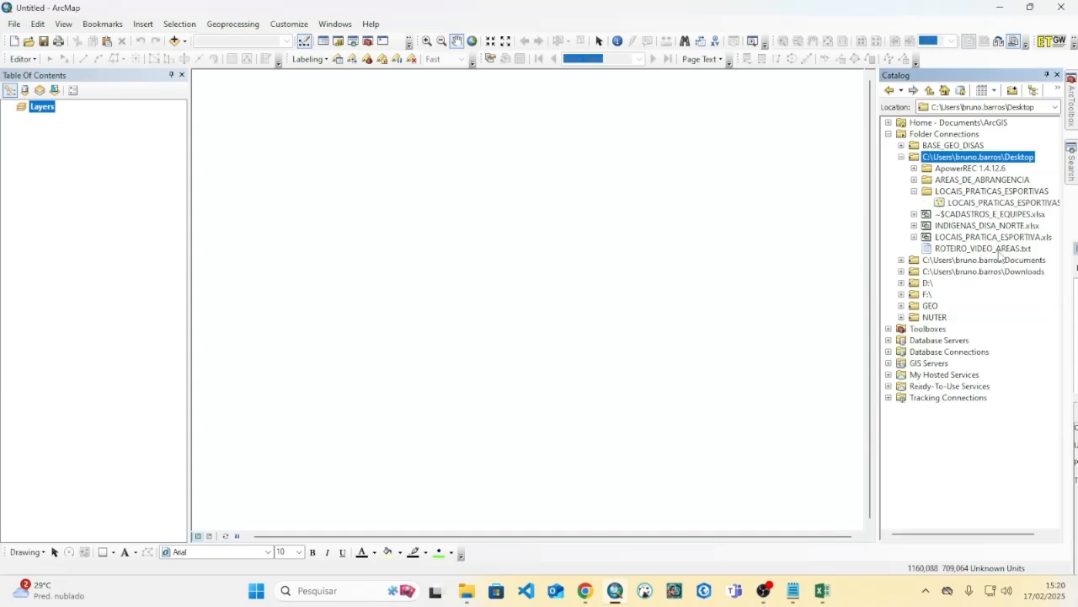
{"action": "left_click_drag", "start_coordinate": [1021, 206], "coordinate": [102, 217]}
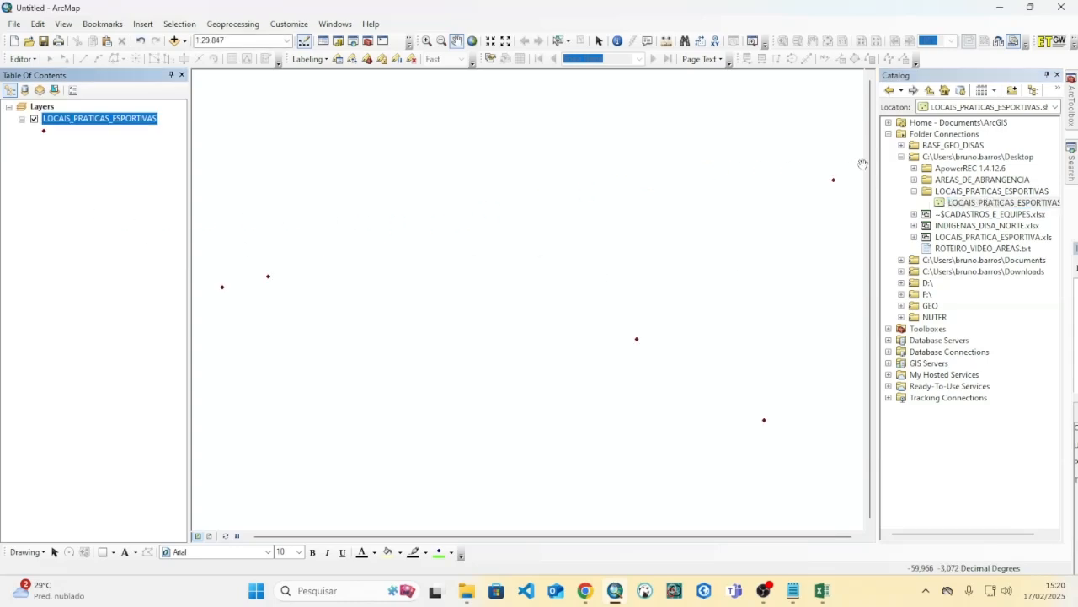
{"action": "left_click", "coordinate": [901, 156]}
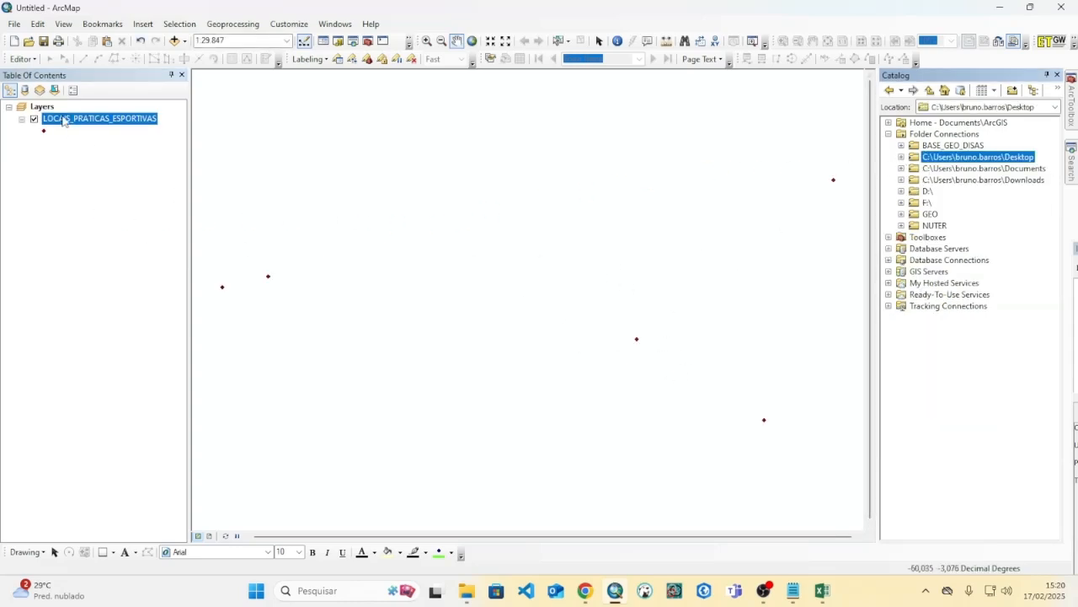
- Review all records in the attribute table of the LOCAIS_PRATICAS_ESPORTIVAS layer, enlarging the table pane, and close it
{"action": "left_click", "coordinate": [91, 119]}
{"action": "right_click", "coordinate": [107, 119]}
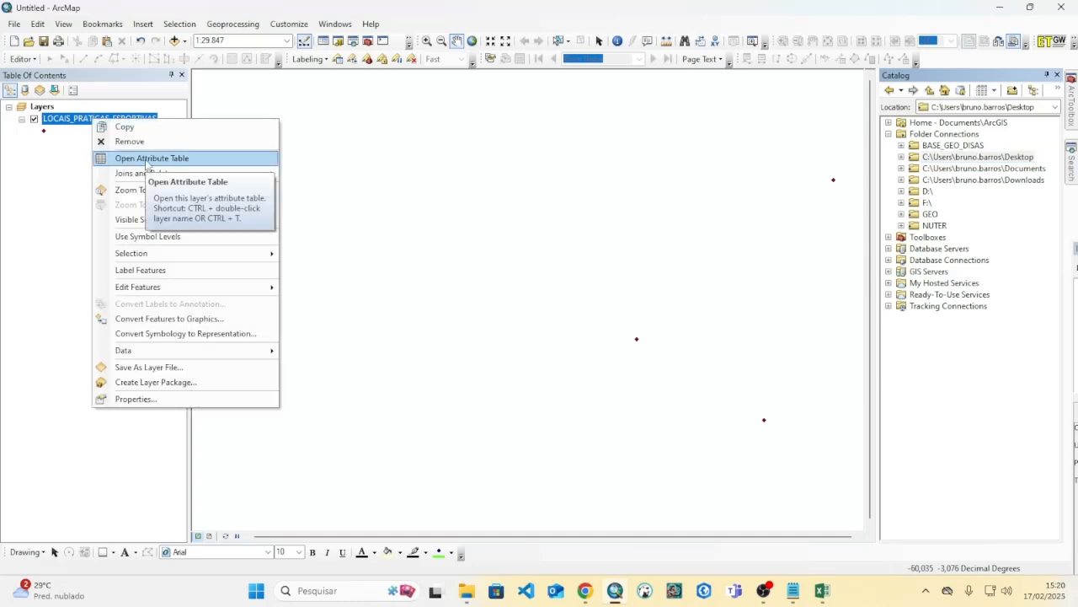
{"action": "left_click", "coordinate": [148, 160]}
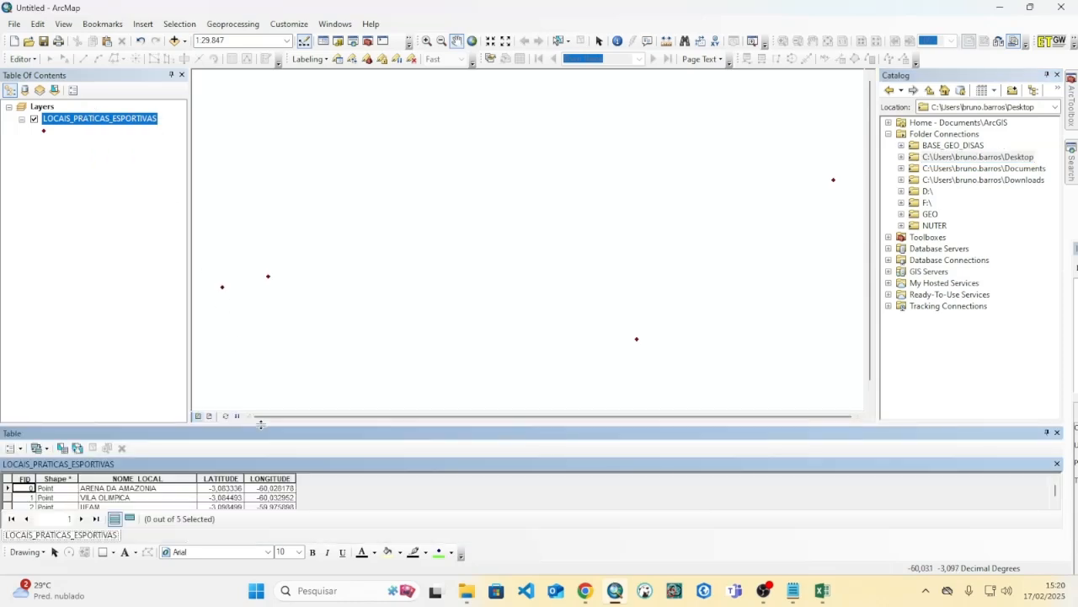
{"action": "left_click_drag", "start_coordinate": [262, 424], "coordinate": [262, 345]}
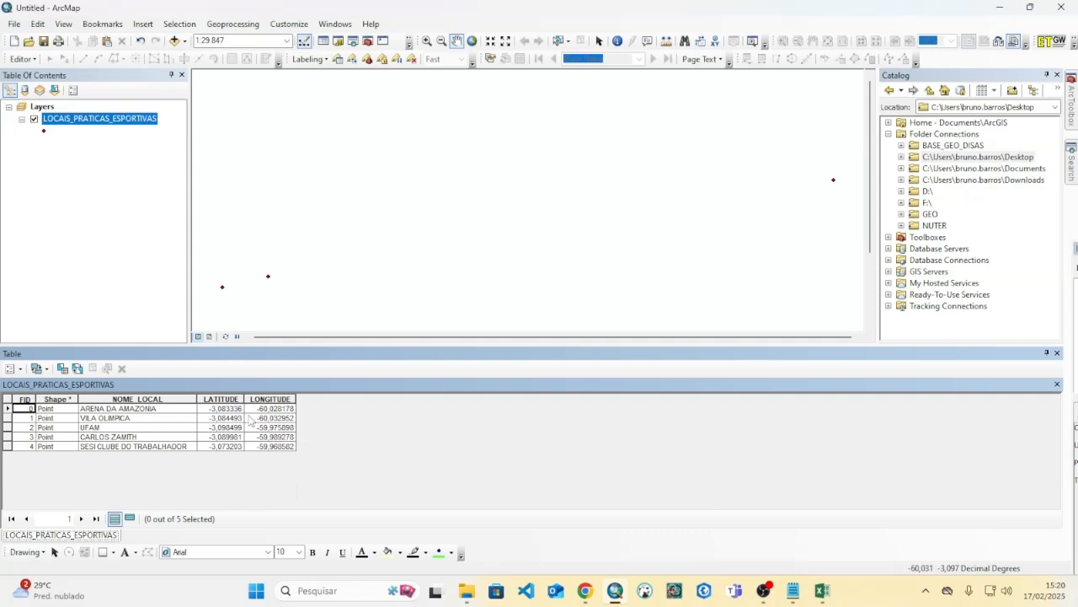
{"action": "left_click", "coordinate": [1058, 353]}
- Add the World Imagery basemap beneath the sports venue points
{"action": "left_click", "coordinate": [185, 41]}
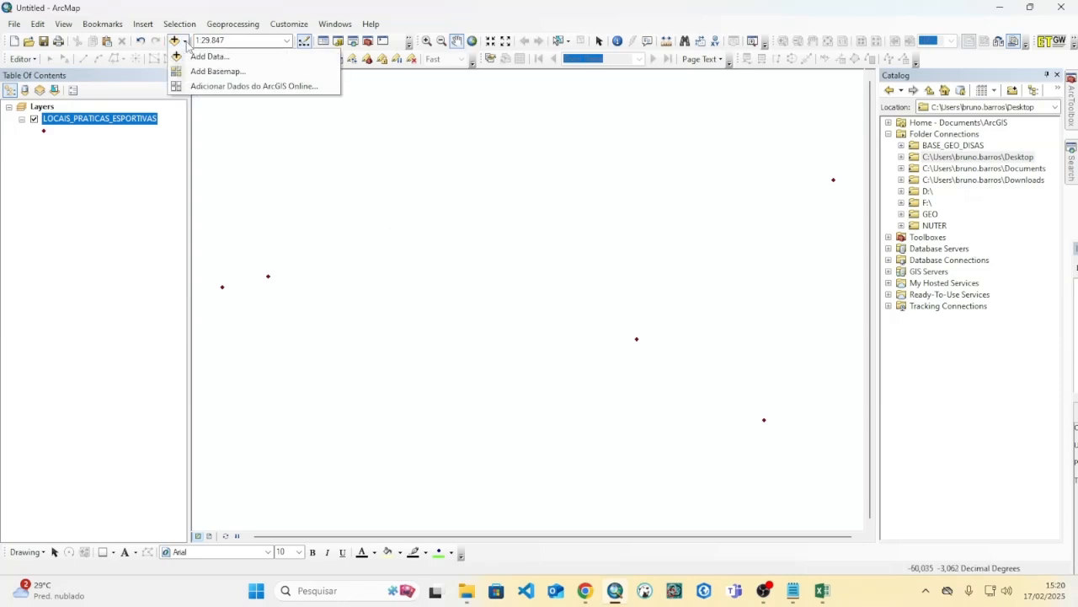
{"action": "left_click", "coordinate": [217, 71]}
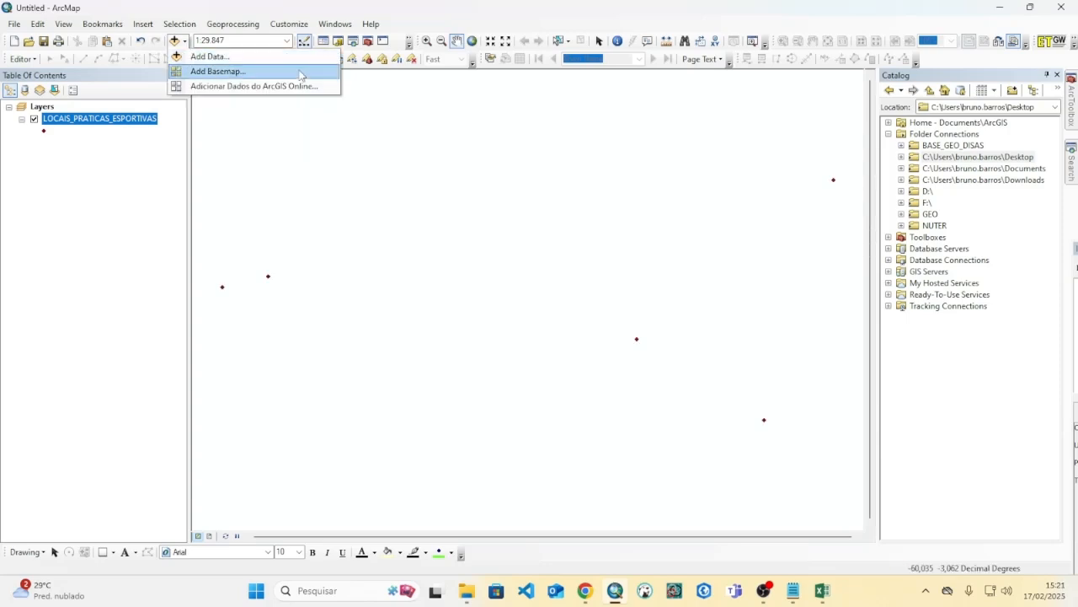
{"action": "left_click", "coordinate": [301, 73]}
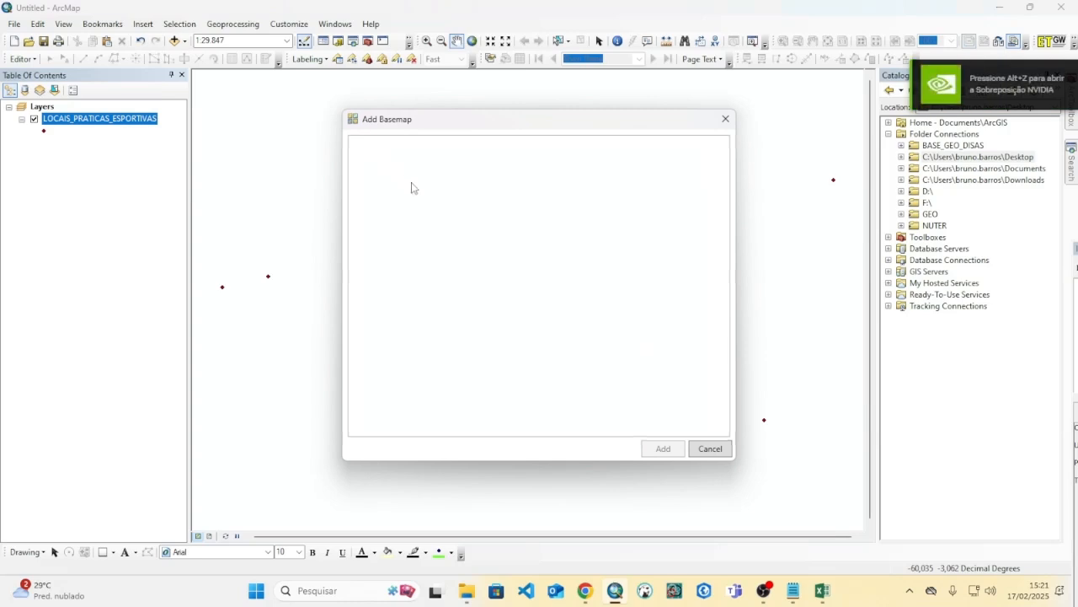
{"action": "left_click", "coordinate": [401, 187]}
{"action": "left_click", "coordinate": [664, 448]}
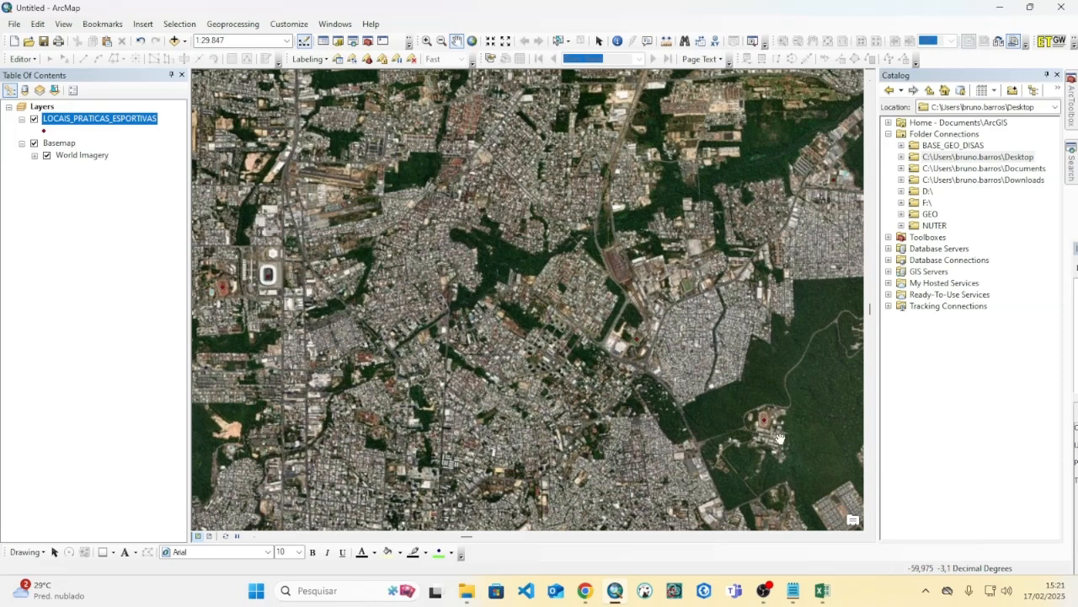
- Enlarge the point symbol of the LOCAIS_PRATICAS_ESPORTIVAS layer and change its colour to yellow
{"action": "left_click", "coordinate": [43, 133]}
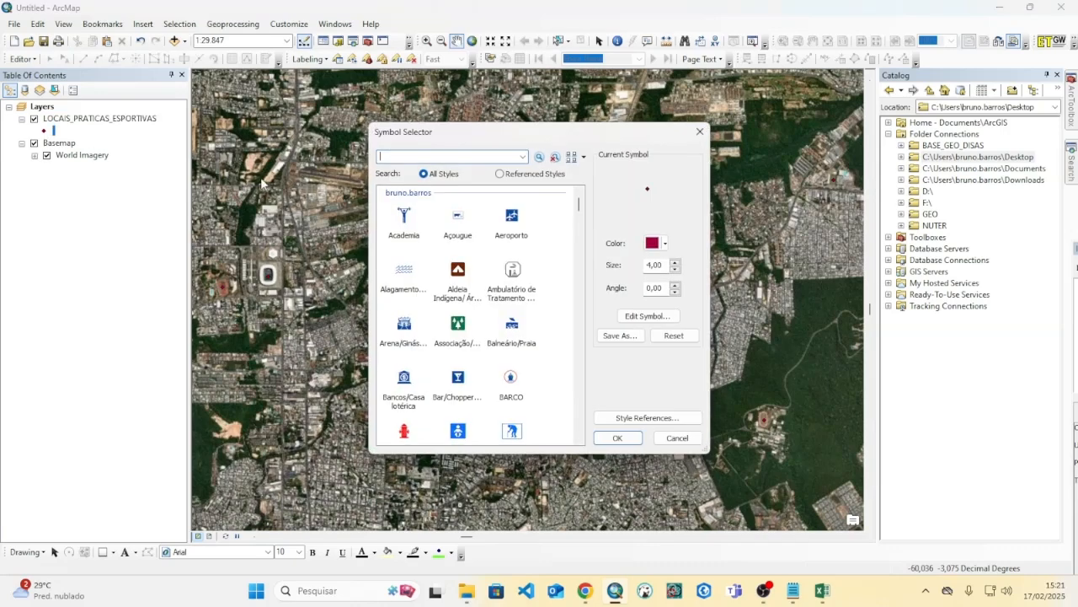
{"action": "left_click", "coordinate": [675, 263]}
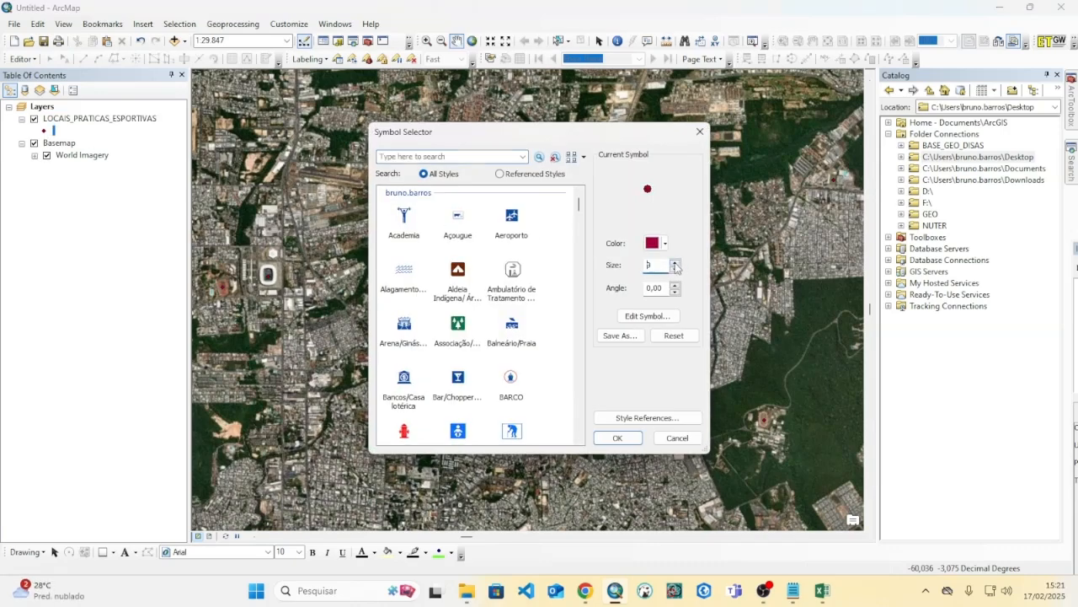
{"action": "left_click", "coordinate": [665, 242]}
{"action": "left_click", "coordinate": [699, 306]}
{"action": "left_click", "coordinate": [618, 437]}
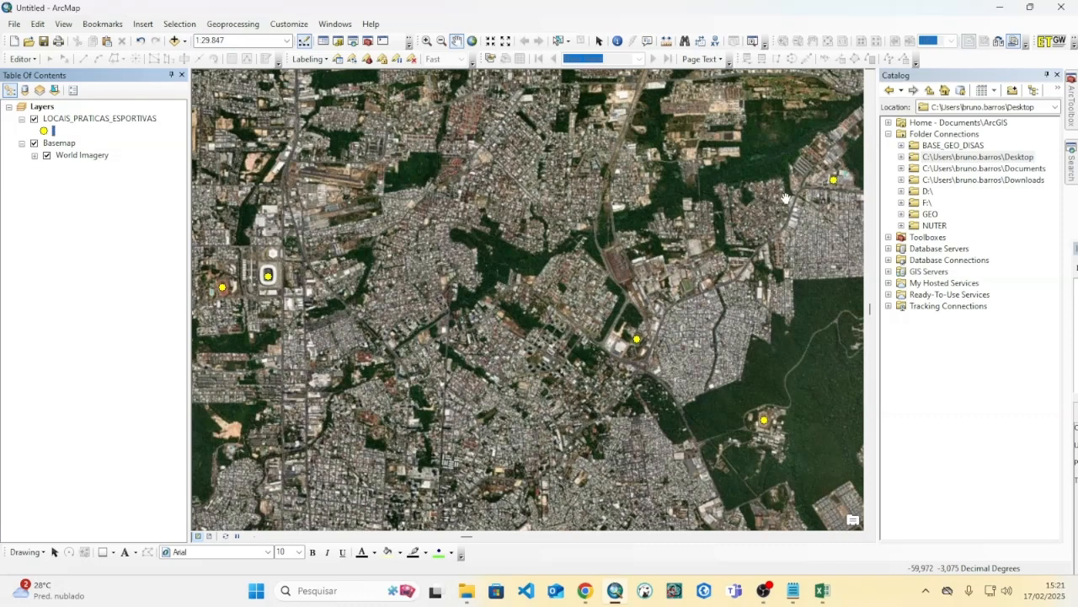
- Hide the LOCAIS_PRATICAS_ESPORTIVAS layer and collapse its folder and the Desktop connection in the Catalog
{"action": "left_click", "coordinate": [35, 122]}
{"action": "left_click", "coordinate": [901, 158]}
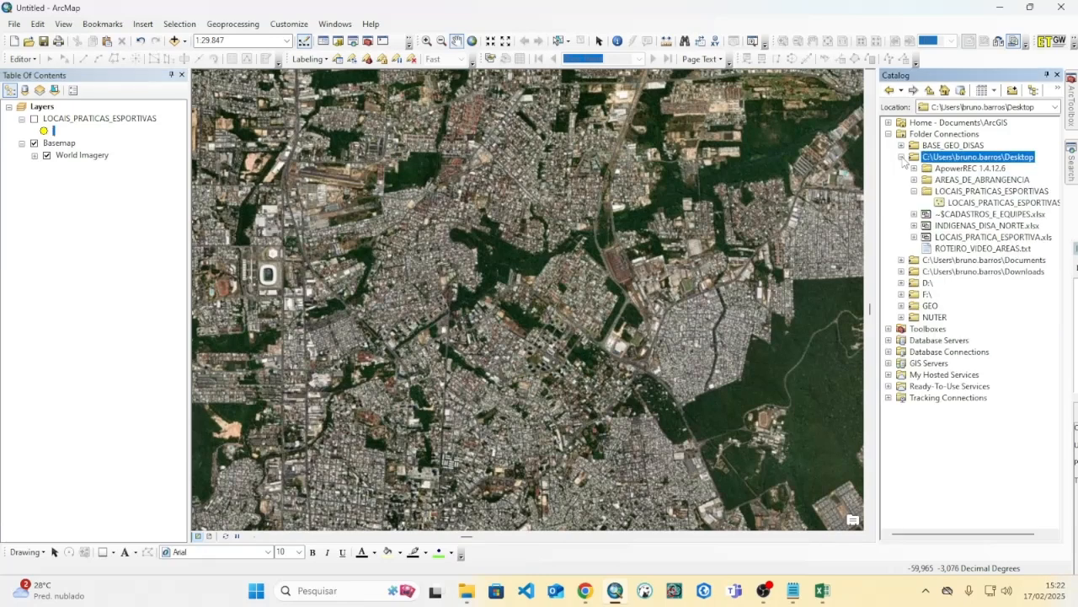
{"action": "left_click", "coordinate": [914, 191]}
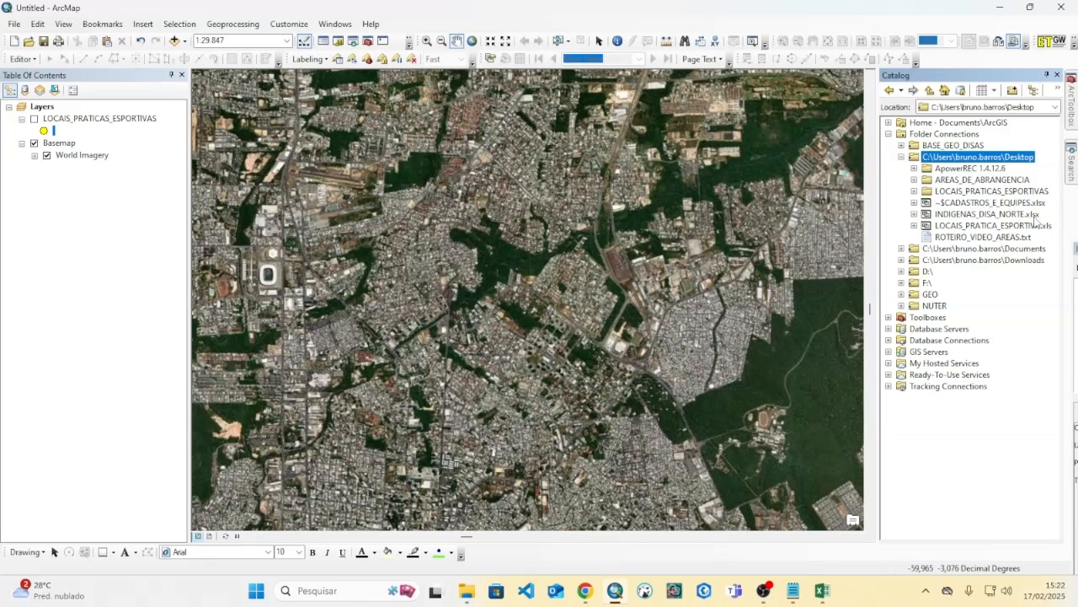
{"action": "left_click", "coordinate": [903, 157]}
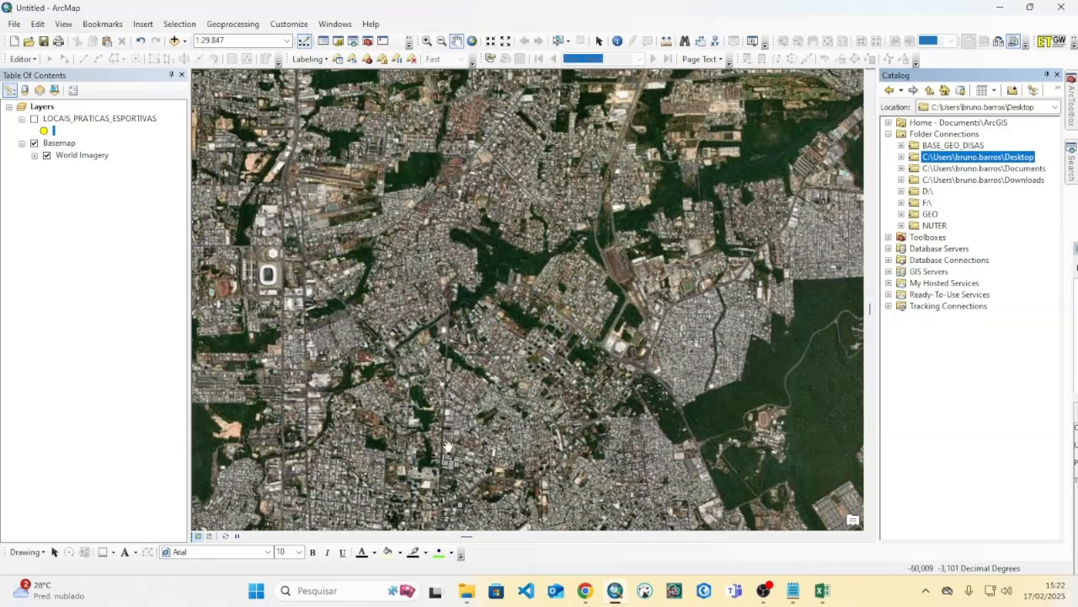
- Switch to File Explorer and open INDIGENAS_DISA_NORTE.xlsx from the Área de Trabalho folder in Excel
{"action": "left_click", "coordinate": [467, 593]}
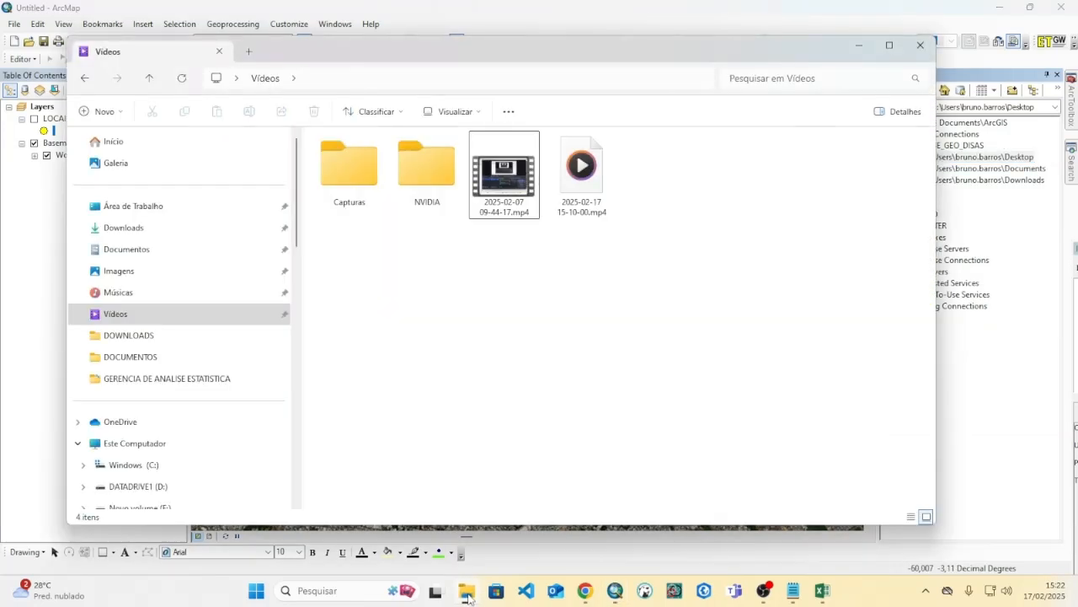
{"action": "left_click", "coordinate": [174, 214]}
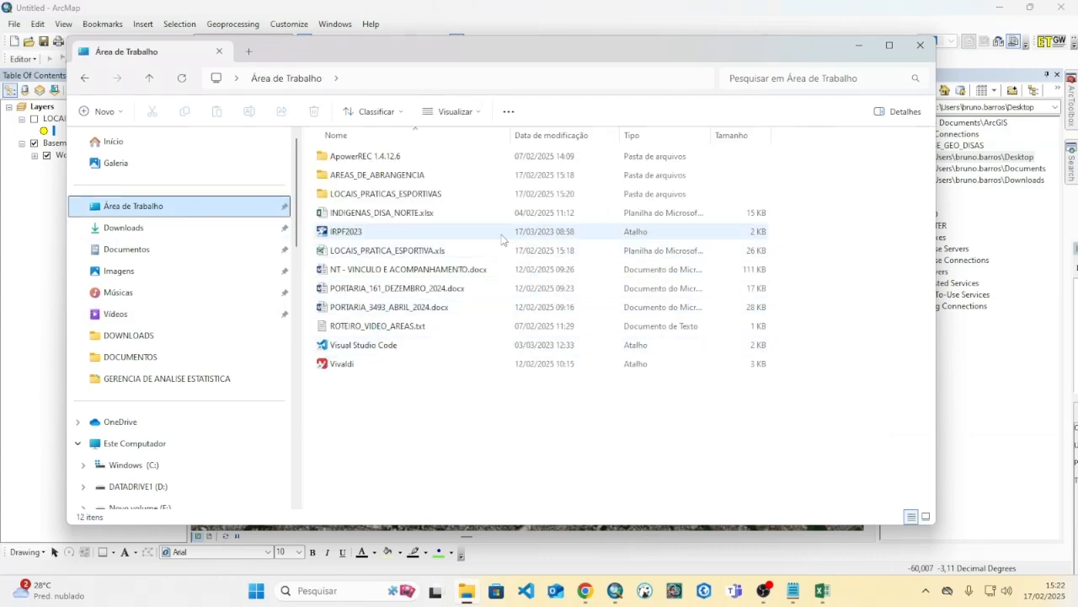
{"action": "double_click", "coordinate": [380, 213]}
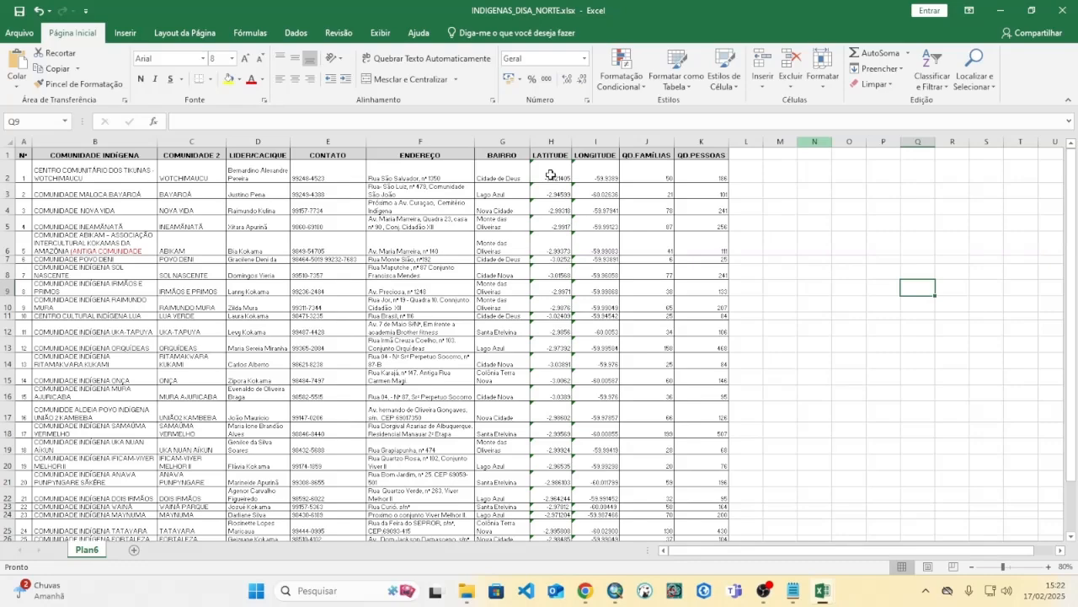
- Check the LATITUDE and LONGITUDE values down to the table's last row for inconsistent coordinates
{"action": "left_click", "coordinate": [1048, 567]}
{"action": "left_click", "coordinate": [1048, 567]}
{"action": "left_click", "coordinate": [1048, 567]}
{"action": "left_click", "coordinate": [1048, 567]}
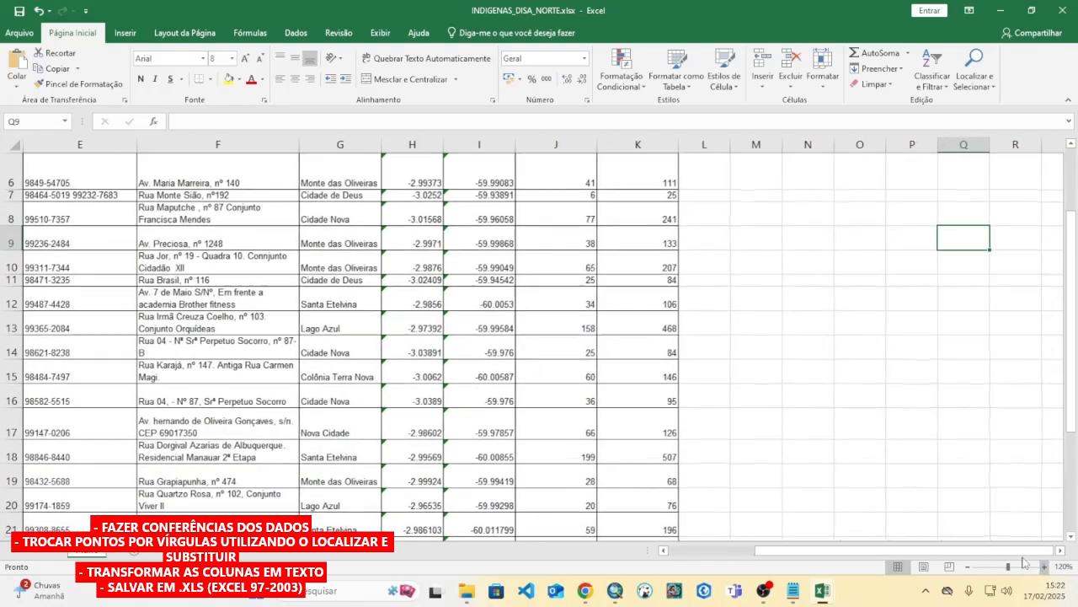
{"action": "left_click", "coordinate": [405, 341]}
{"action": "scroll", "coordinate": [409, 354], "scroll_direction": "down", "scroll_amount": 5}
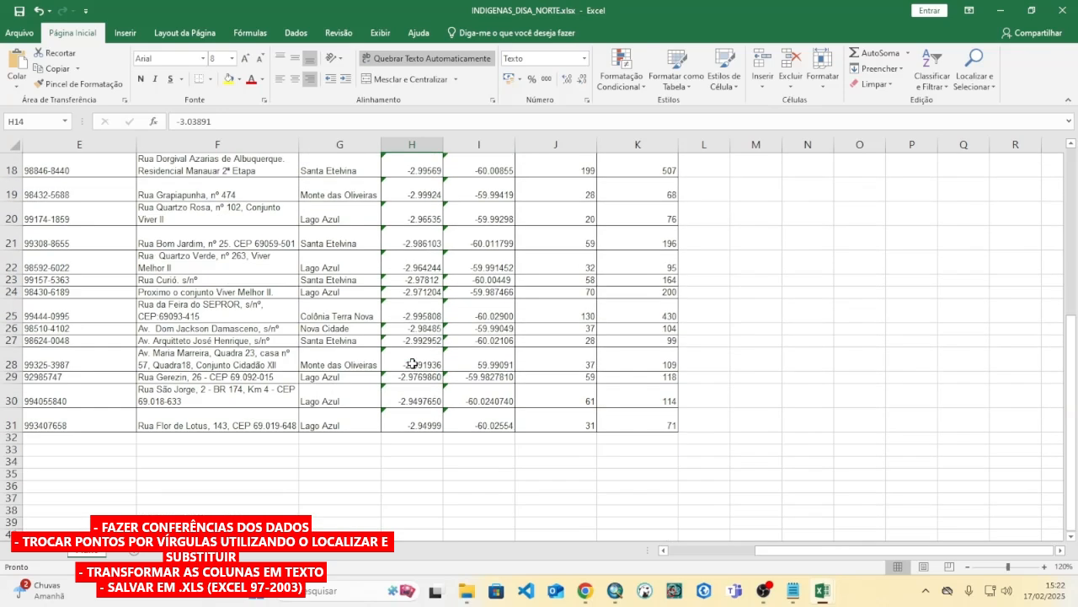
{"action": "scroll", "coordinate": [500, 370], "scroll_direction": "up", "scroll_amount": 1}
{"action": "left_click", "coordinate": [478, 369]}
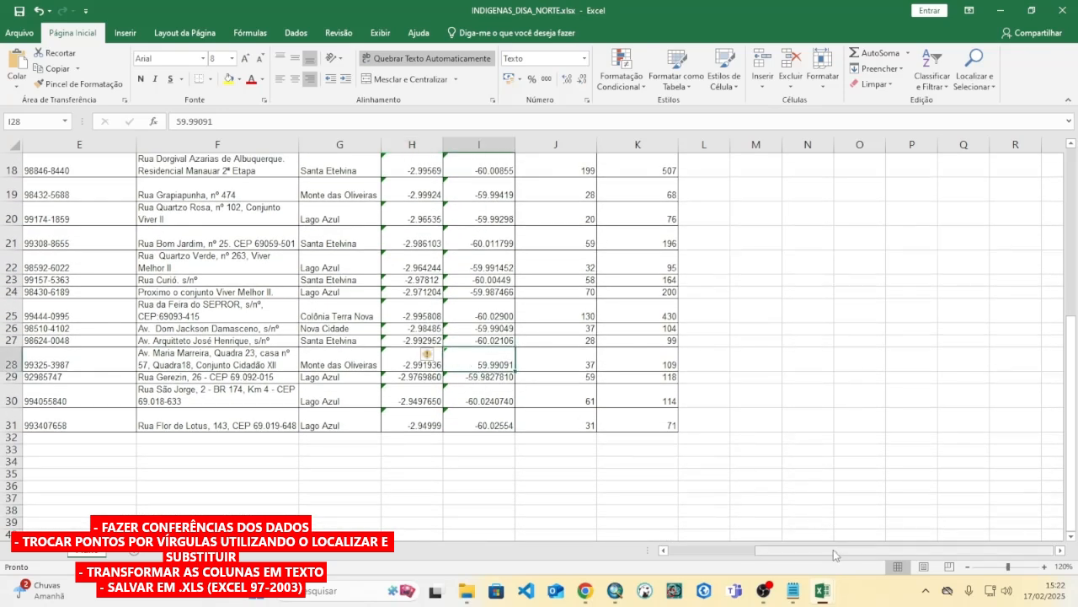
- Correct the longitude of the ASPYARA community in row 28 to -59.99091 by adding the missing minus sign
{"action": "left_click_drag", "start_coordinate": [834, 550], "coordinate": [745, 560]}
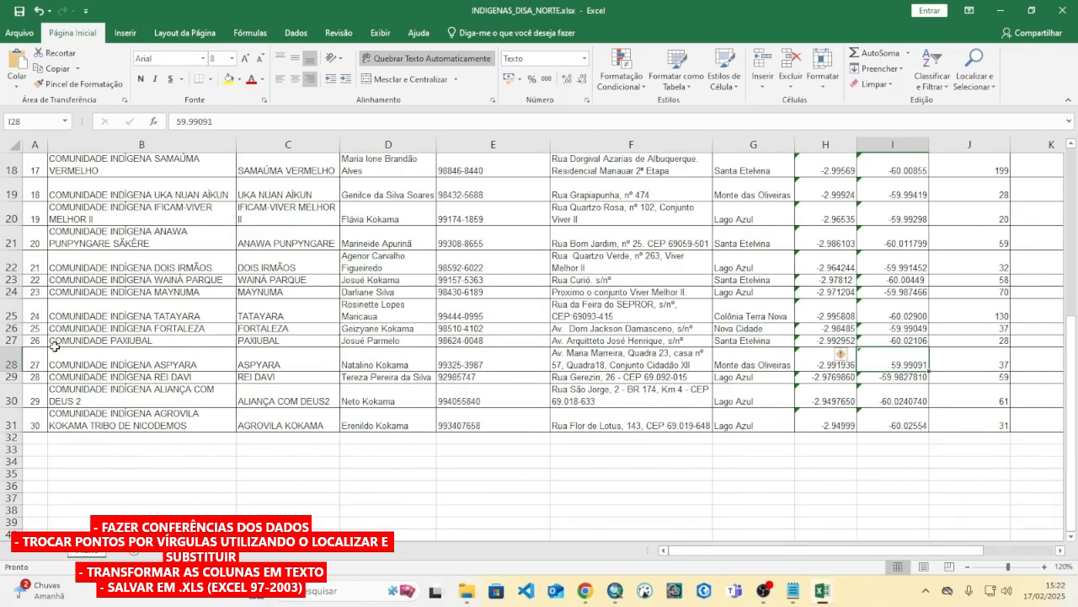
{"action": "left_click", "coordinate": [11, 362]}
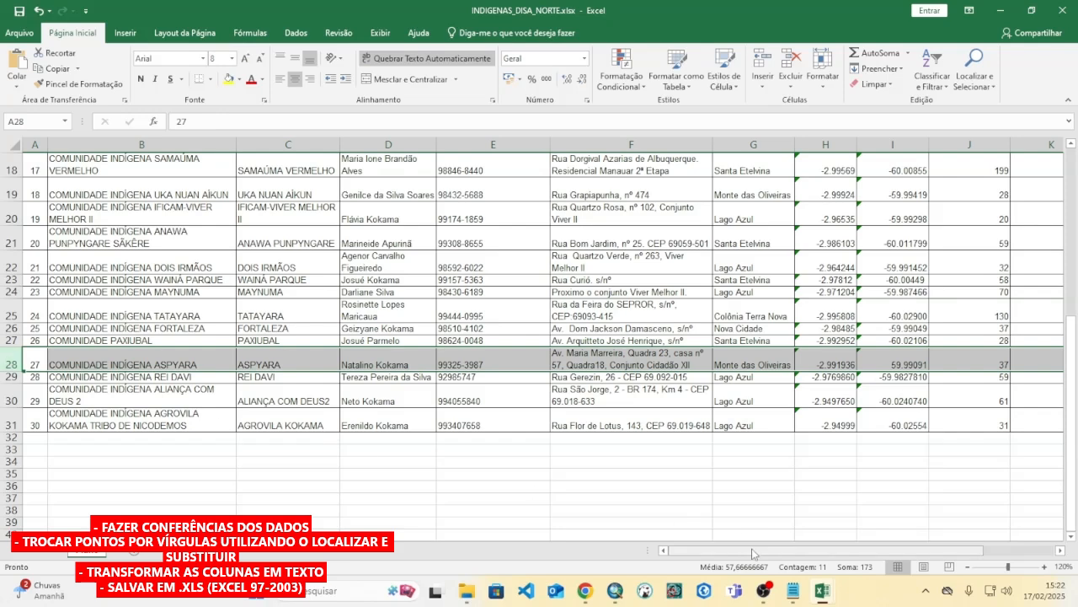
{"action": "left_click_drag", "start_coordinate": [749, 551], "coordinate": [830, 552]}
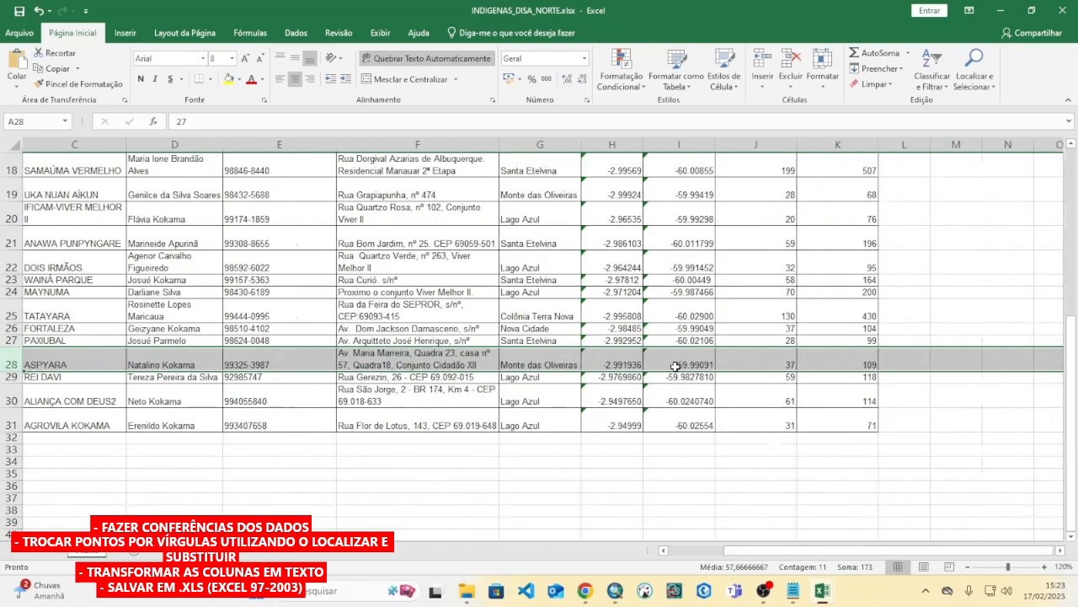
{"action": "left_click", "coordinate": [679, 363]}
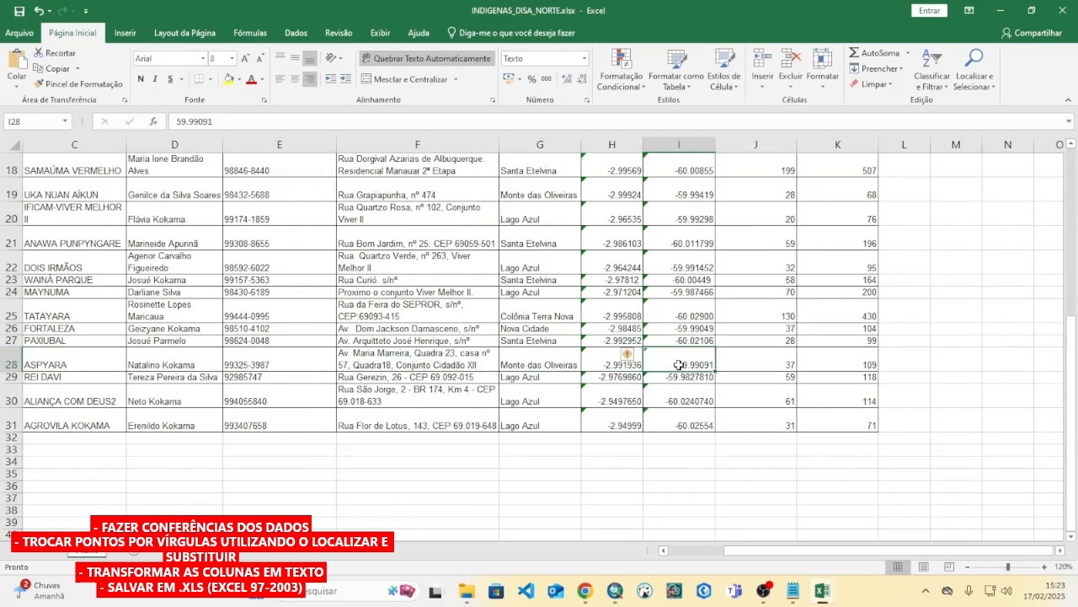
{"action": "double_click", "coordinate": [680, 364]}
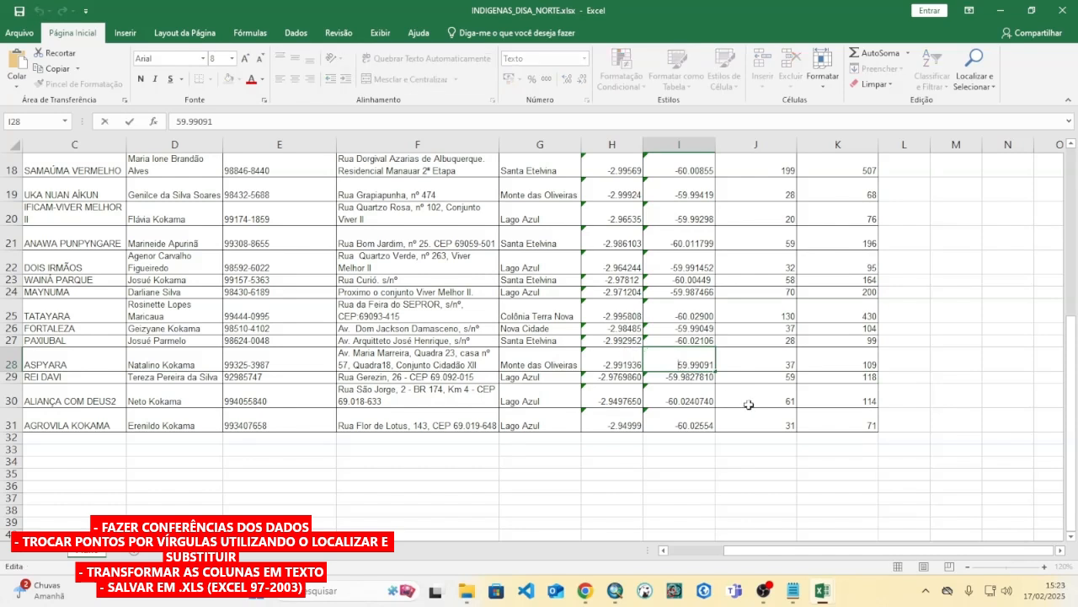
{"action": "type", "text": "-"}
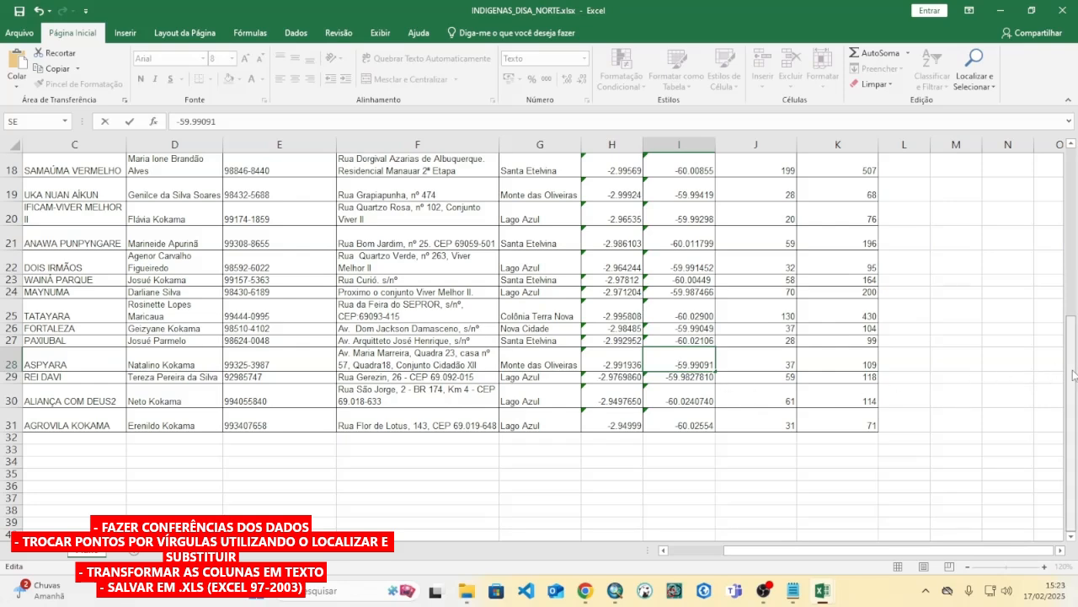
{"action": "left_click_drag", "start_coordinate": [1072, 374], "coordinate": [1064, 190]}
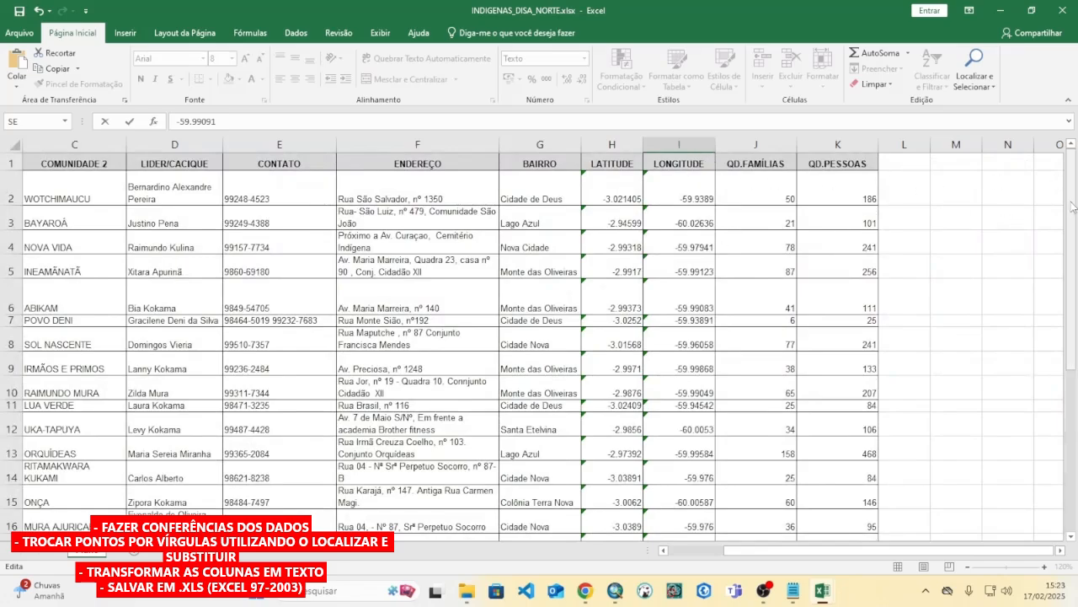
- Commit the corrected ASPYARA longitude and check the coordinates in the table's last rows
{"action": "left_click_drag", "start_coordinate": [1072, 207], "coordinate": [1072, 383]}
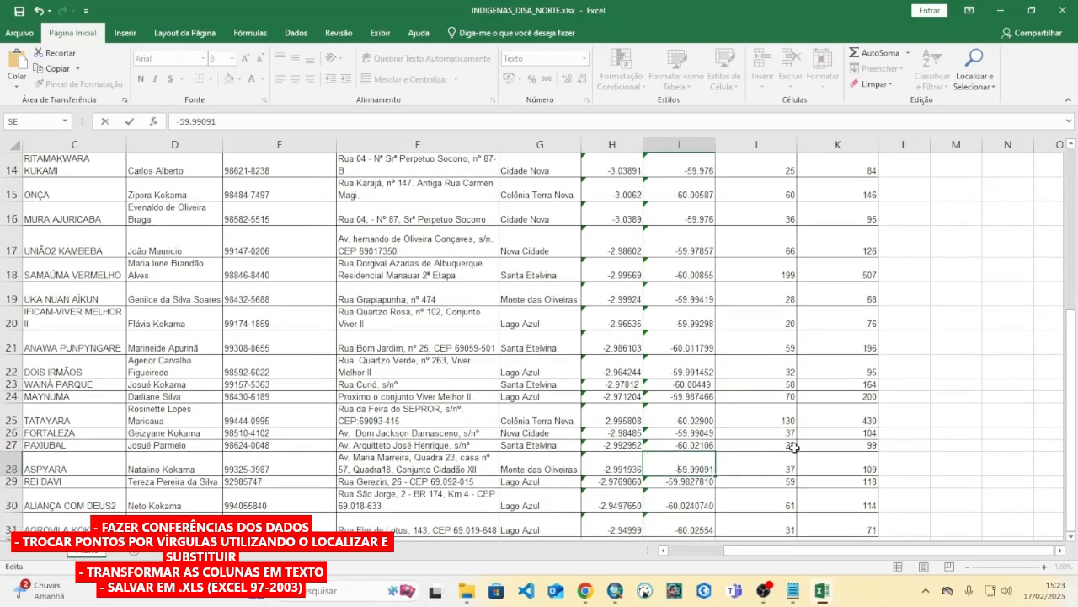
{"action": "key", "text": "Return"}
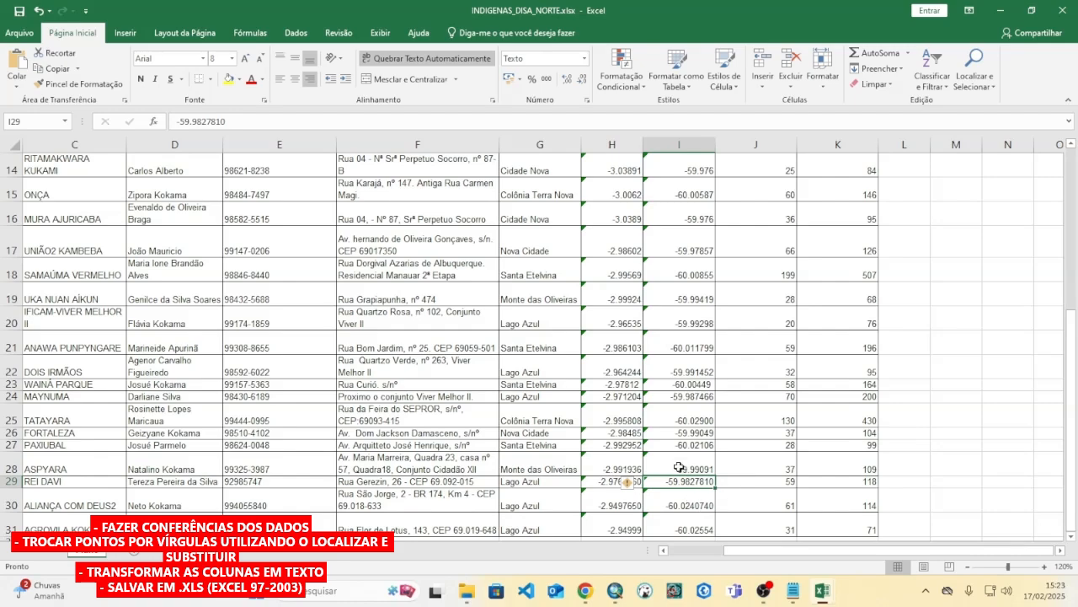
{"action": "scroll", "coordinate": [679, 465], "scroll_direction": "down", "scroll_amount": 3}
{"action": "scroll", "coordinate": [674, 455], "scroll_direction": "up", "scroll_amount": 2}
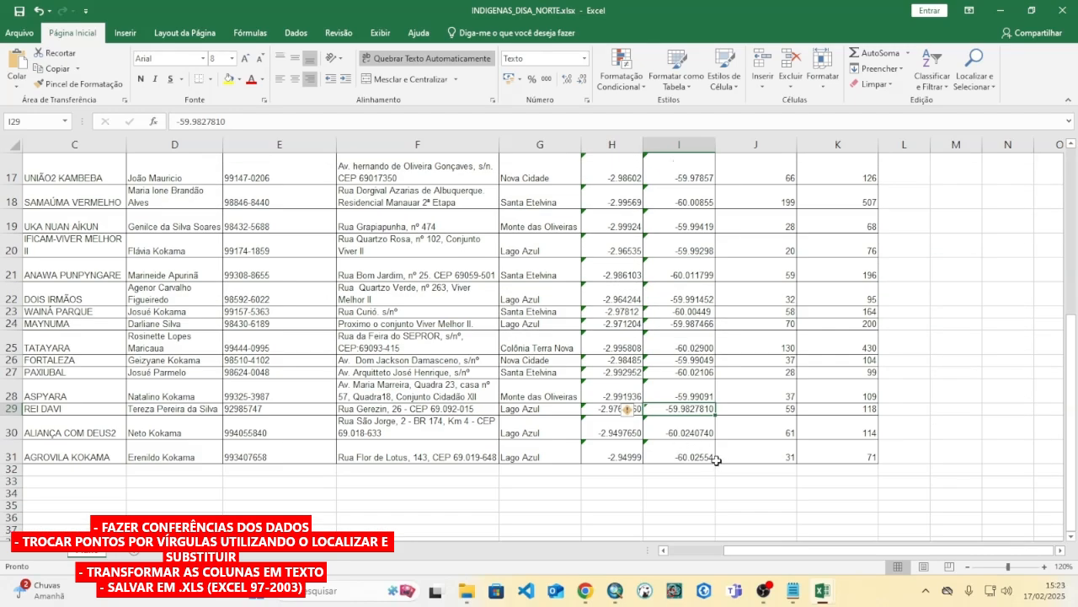
- Replace every period with a comma in the LATITUDE and LONGITUDE columns, from the headers down to row 31
{"action": "left_click_drag", "start_coordinate": [703, 457], "coordinate": [622, 163]}
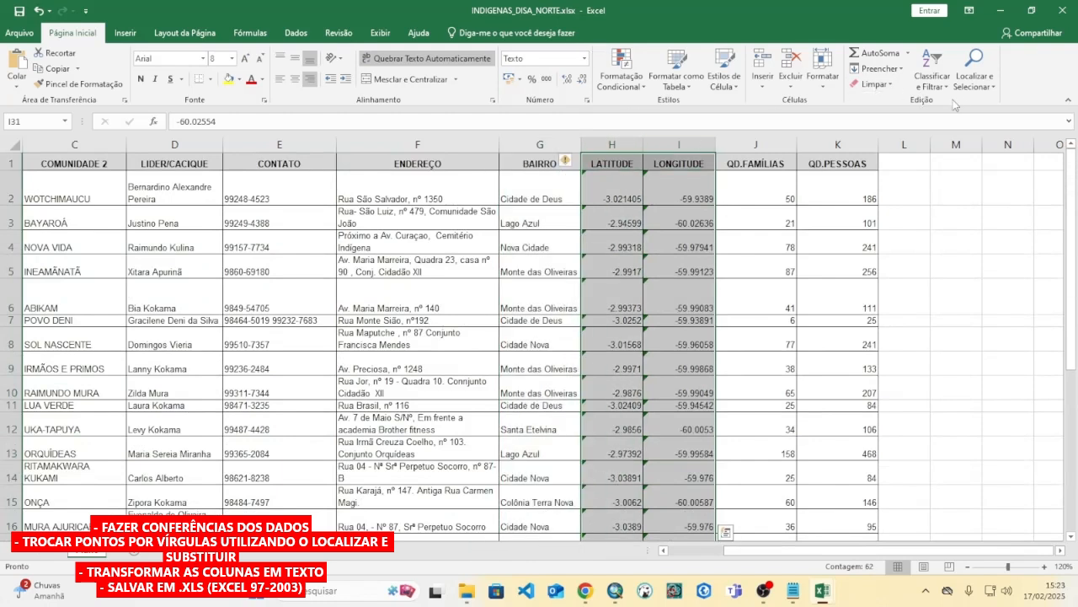
{"action": "left_click", "coordinate": [975, 81]}
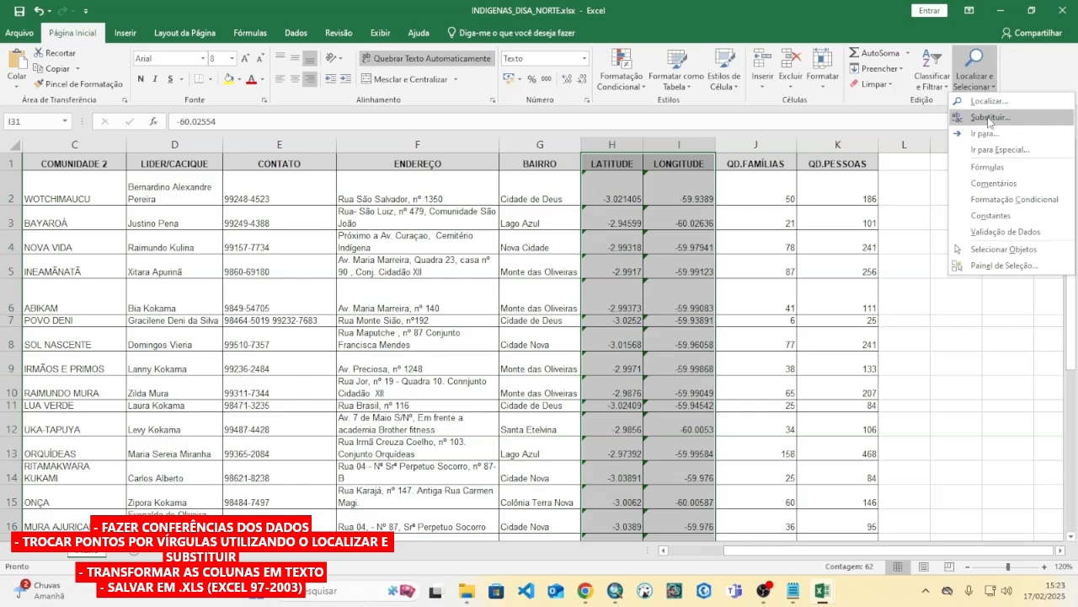
{"action": "left_click", "coordinate": [990, 119]}
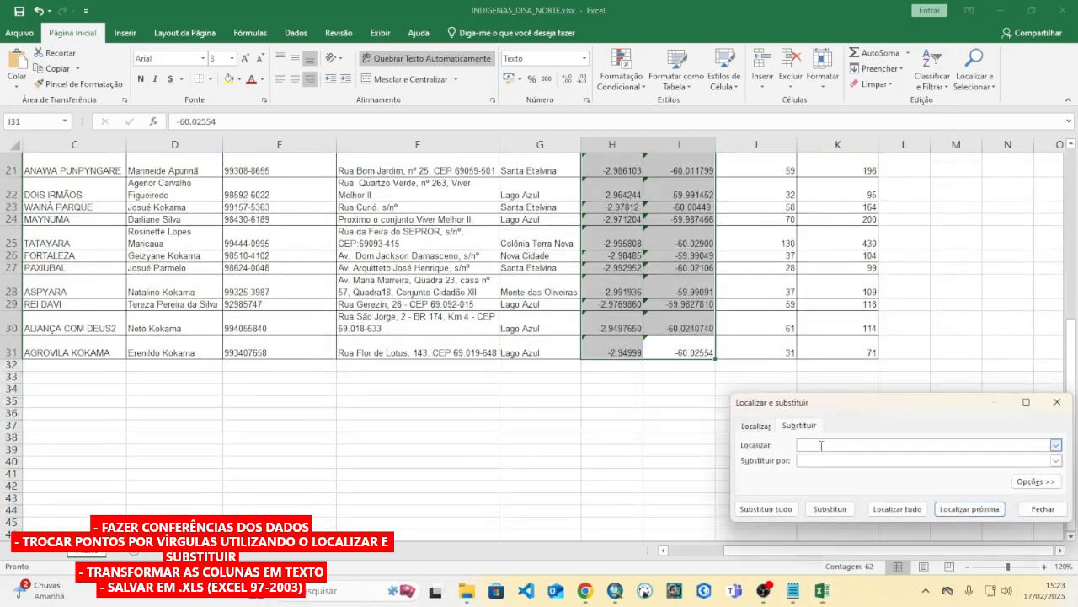
{"action": "type", "text": "."}
{"action": "key", "text": "Tab"}
{"action": "type", "text": ","}
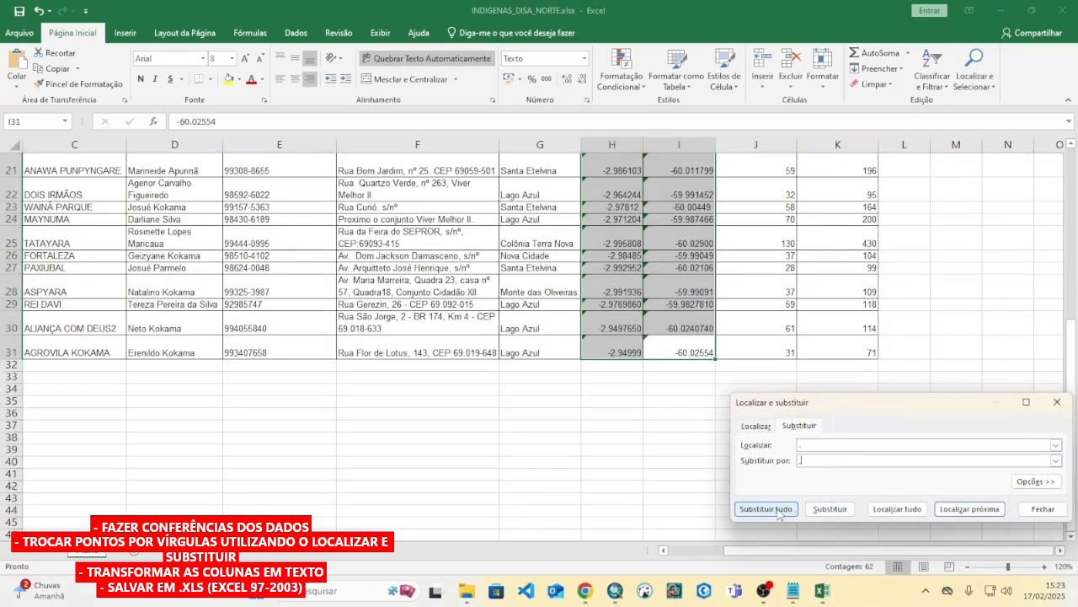
{"action": "left_click", "coordinate": [773, 509]}
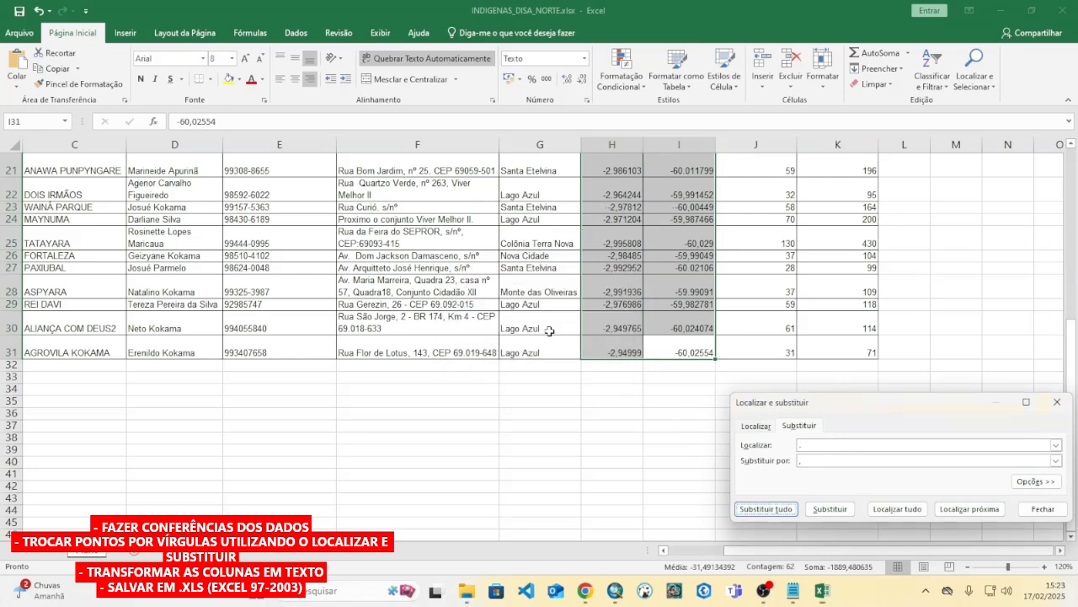
{"action": "left_click", "coordinate": [546, 331]}
{"action": "left_click", "coordinate": [1058, 402]}
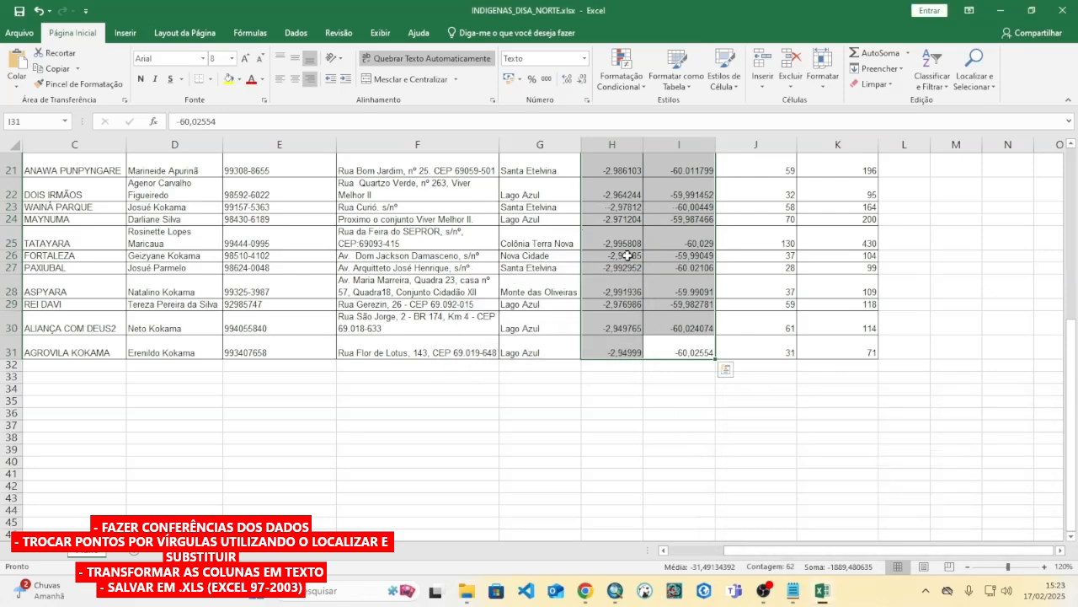
- Format the entire LATITUDE and LONGITUDE columns as Texto and check the values down to the last row
{"action": "scroll", "coordinate": [632, 194], "scroll_direction": "up", "scroll_amount": 7}
{"action": "left_click_drag", "start_coordinate": [628, 145], "coordinate": [670, 149]}
{"action": "left_click", "coordinate": [584, 58]}
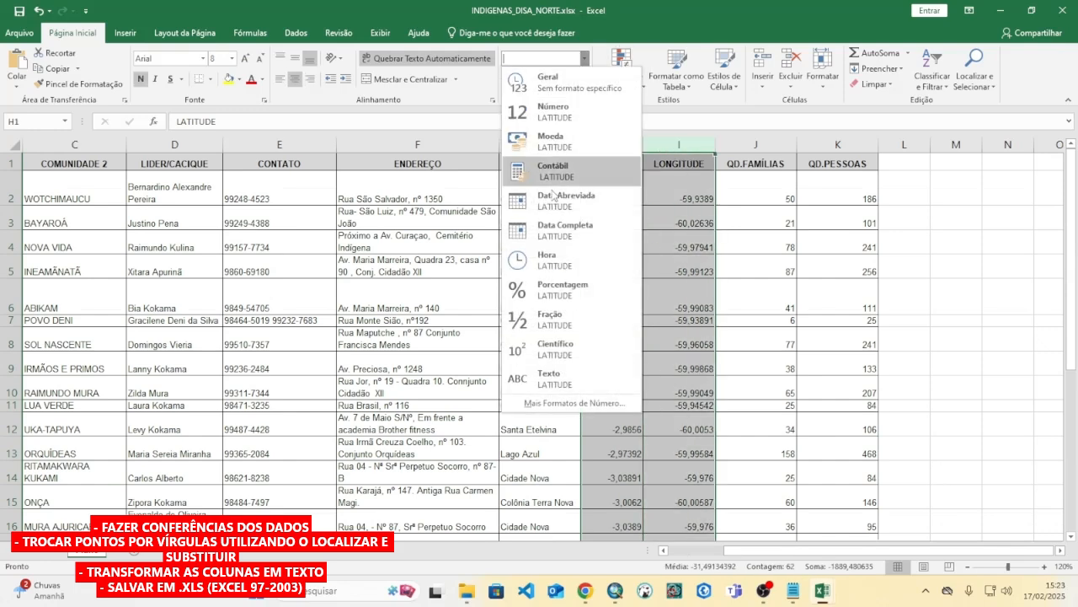
{"action": "left_click", "coordinate": [587, 374]}
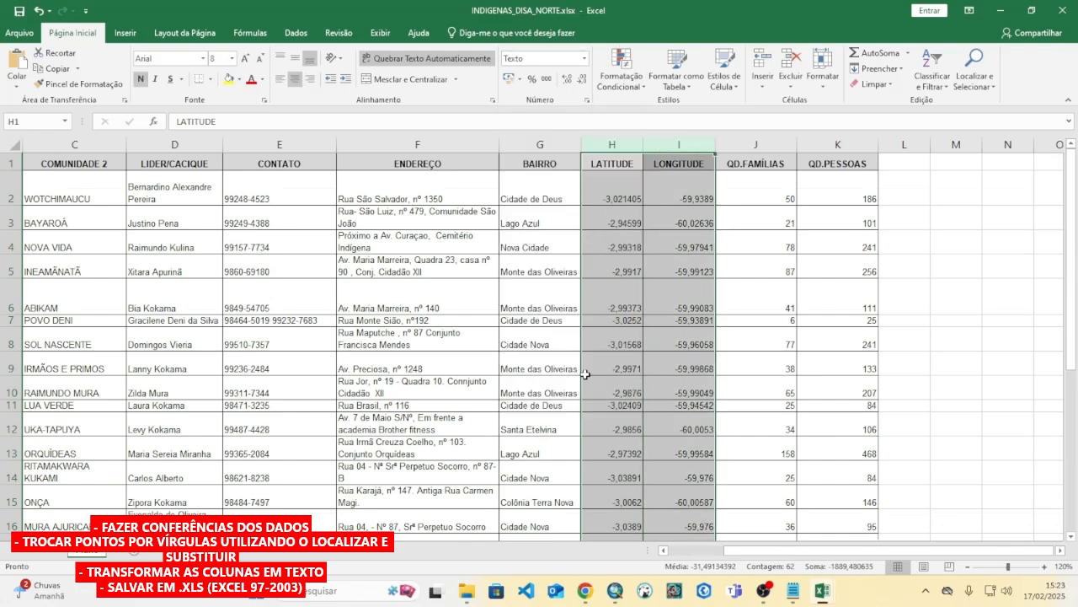
{"action": "left_click", "coordinate": [681, 335]}
{"action": "scroll", "coordinate": [607, 290], "scroll_direction": "down", "scroll_amount": 6}
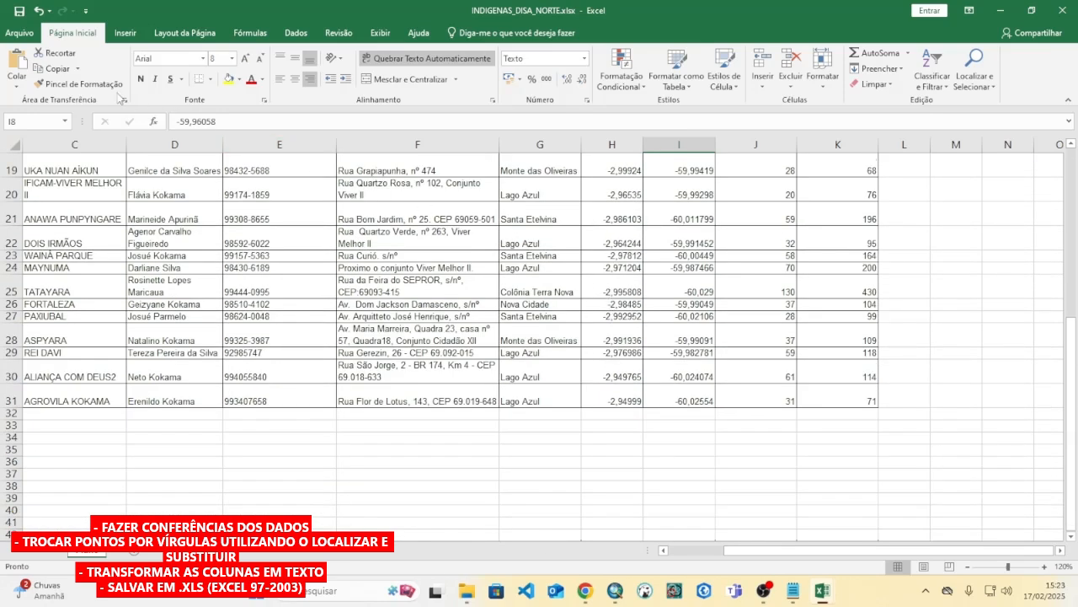
- Save a copy of the workbook as INDIGENAS_DISA_NORTE.xls in Excel 97-2003 format in Área de Trabalho, accepting the compatibility notice
{"action": "left_click", "coordinate": [23, 34]}
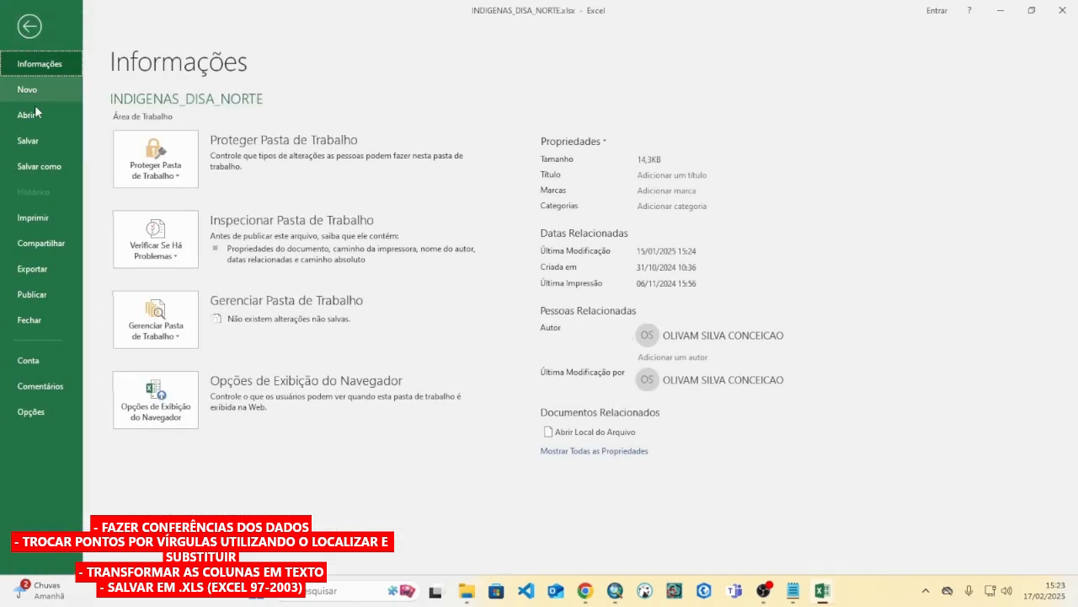
{"action": "left_click", "coordinate": [42, 166]}
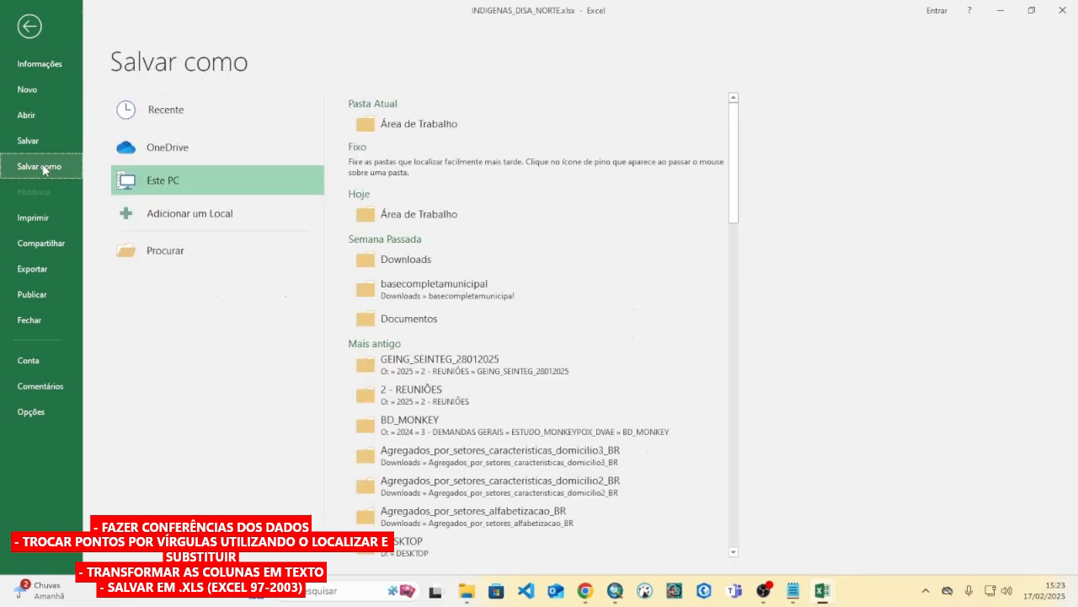
{"action": "left_click", "coordinate": [437, 126]}
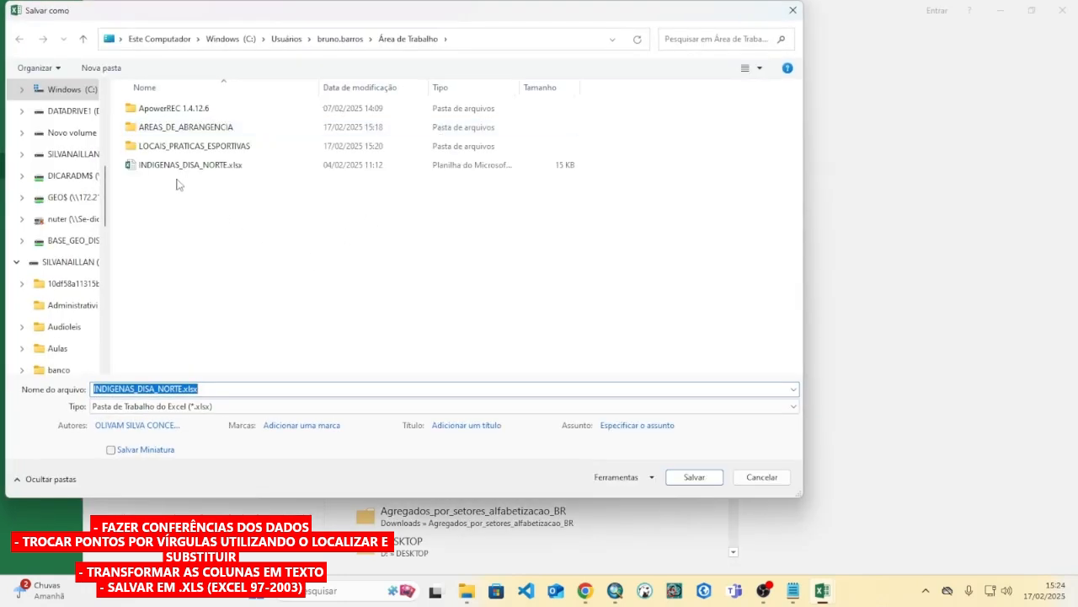
{"action": "left_click", "coordinate": [182, 390]}
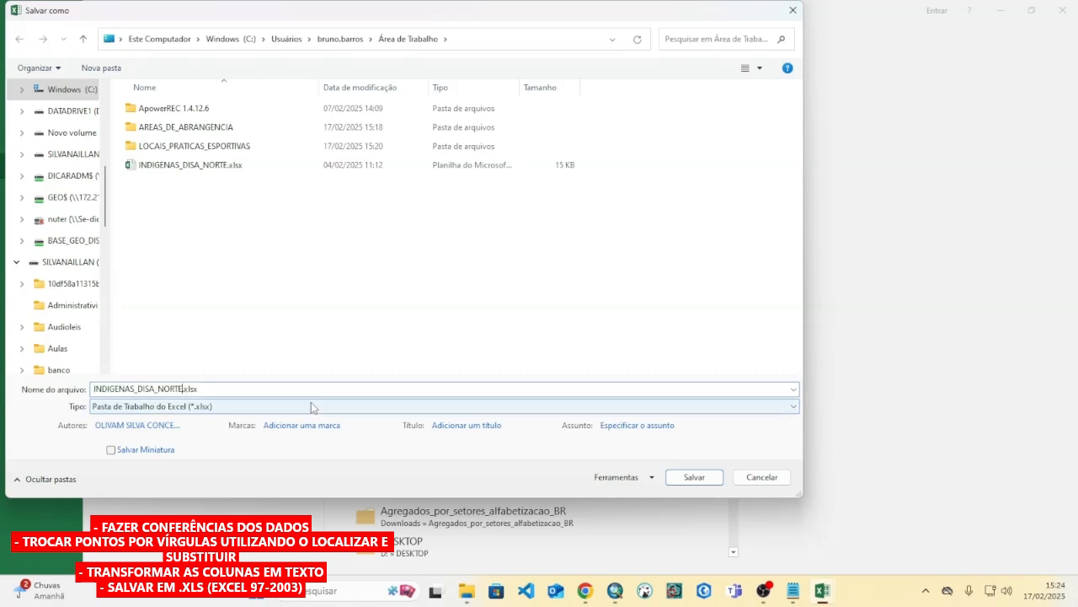
{"action": "left_click", "coordinate": [259, 409]}
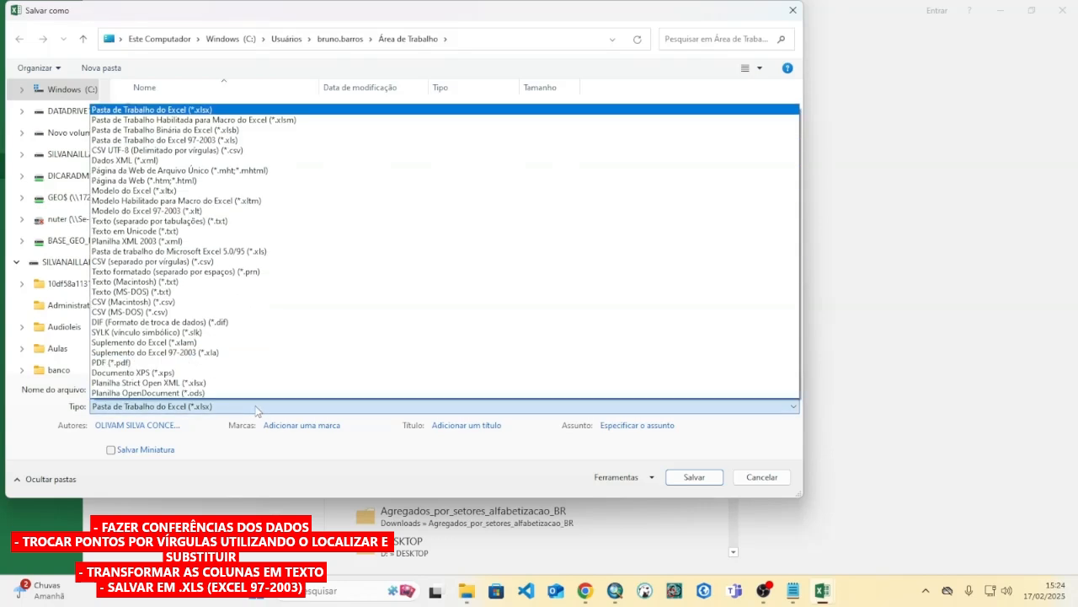
{"action": "left_click", "coordinate": [182, 140]}
{"action": "left_click", "coordinate": [693, 476]}
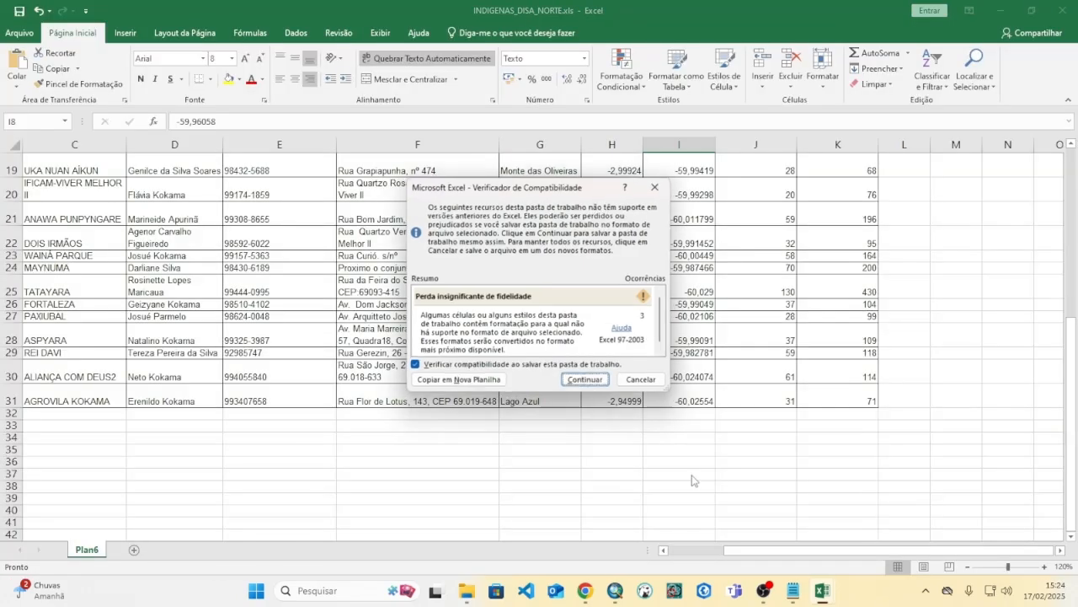
{"action": "left_click", "coordinate": [590, 380]}
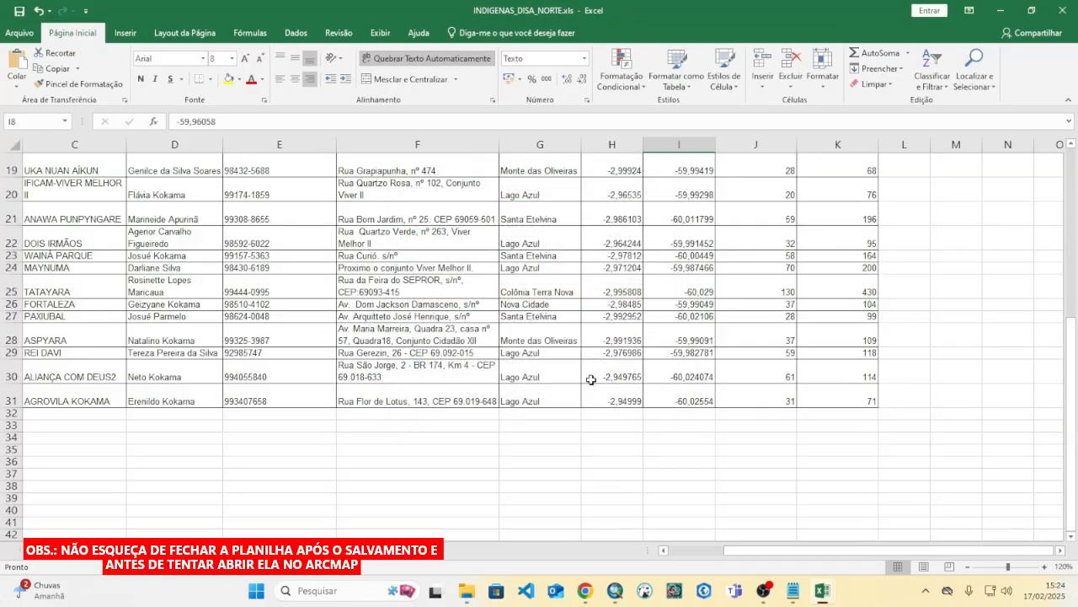
- Switch to ArcMap, refresh the Desktop folder connection in the Catalog and expand INDIGENAS_DISA_NORTE.xls to list its sheets
{"action": "left_click", "coordinate": [615, 591]}
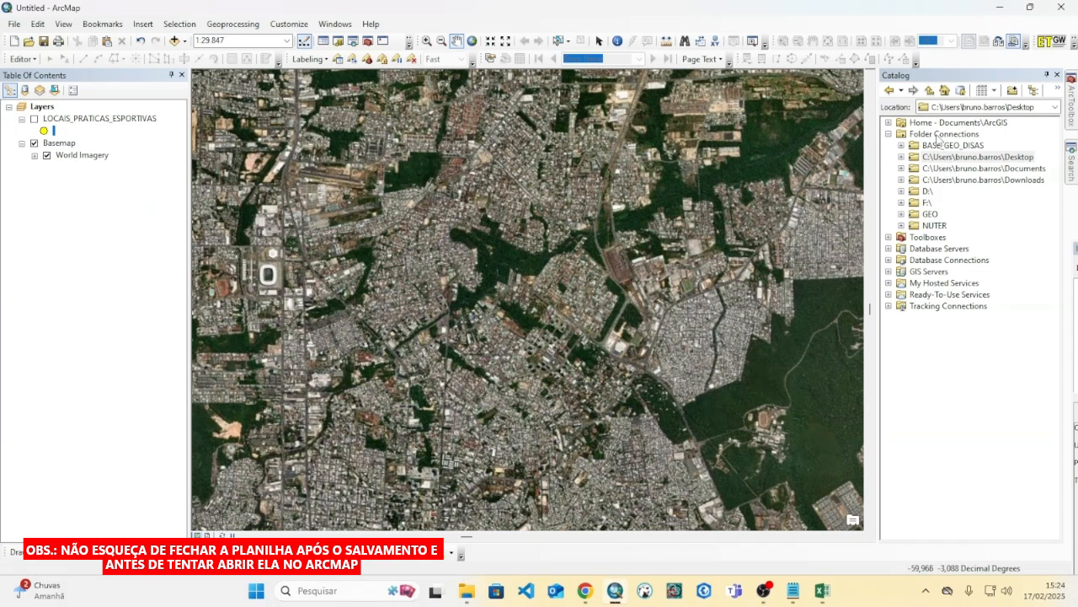
{"action": "right_click", "coordinate": [956, 160]}
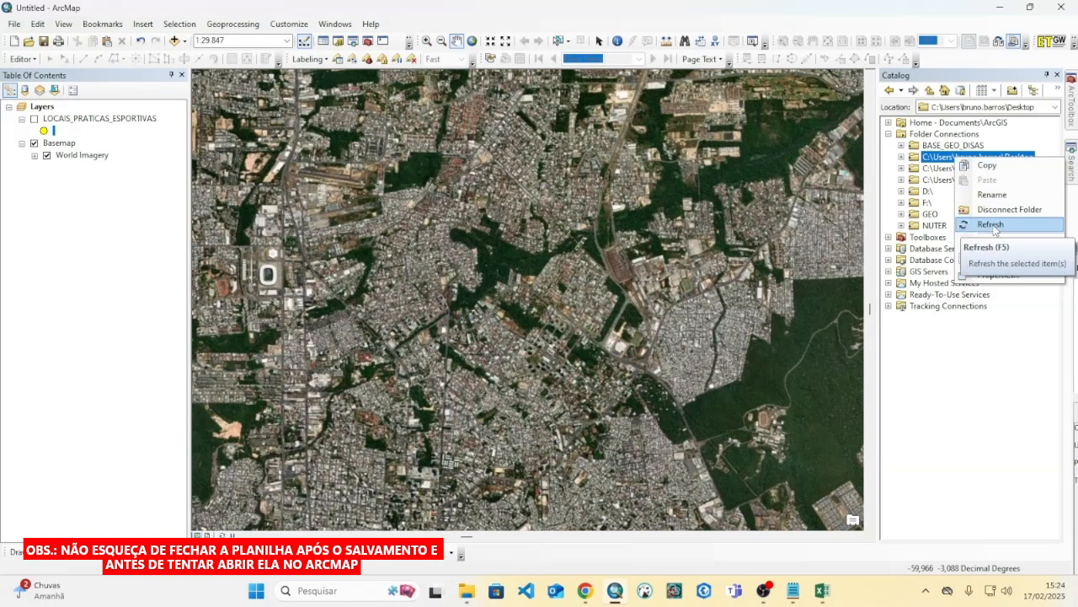
{"action": "left_click", "coordinate": [993, 224]}
{"action": "left_click", "coordinate": [902, 157]}
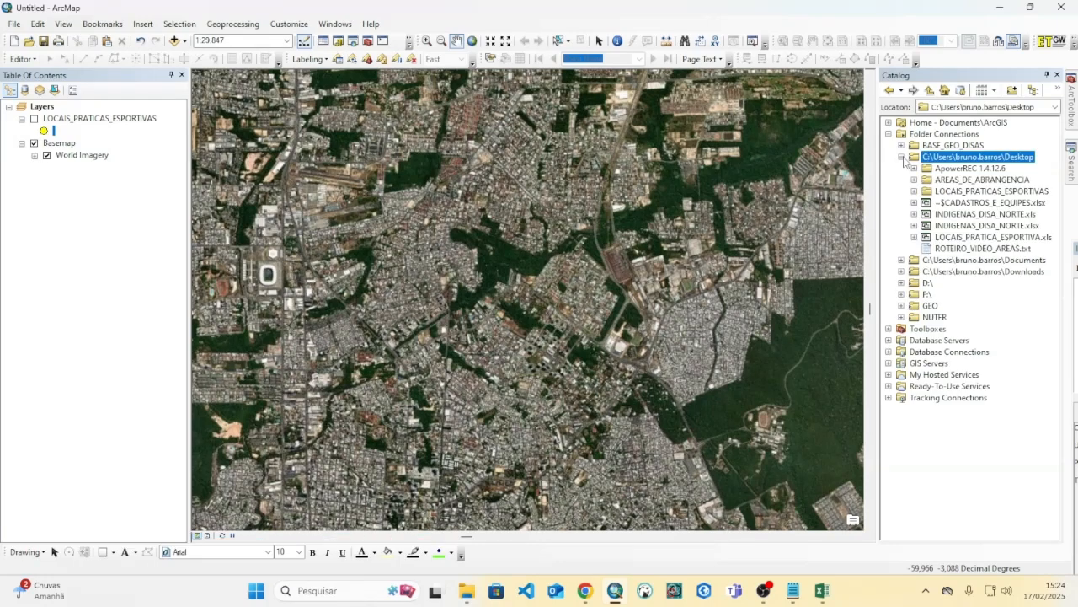
{"action": "left_click", "coordinate": [1010, 216]}
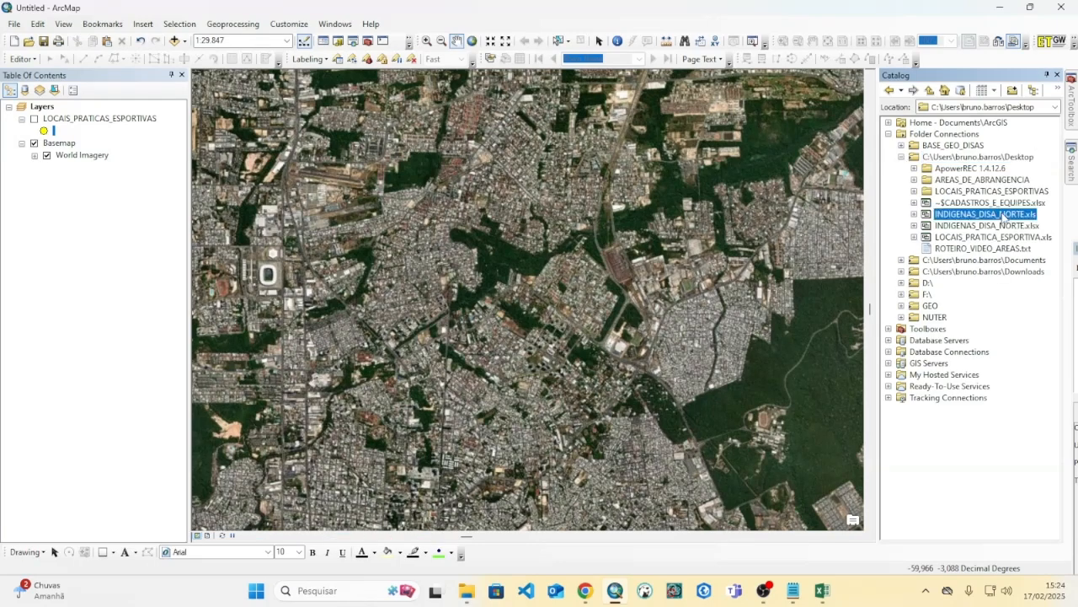
{"action": "left_click", "coordinate": [915, 215]}
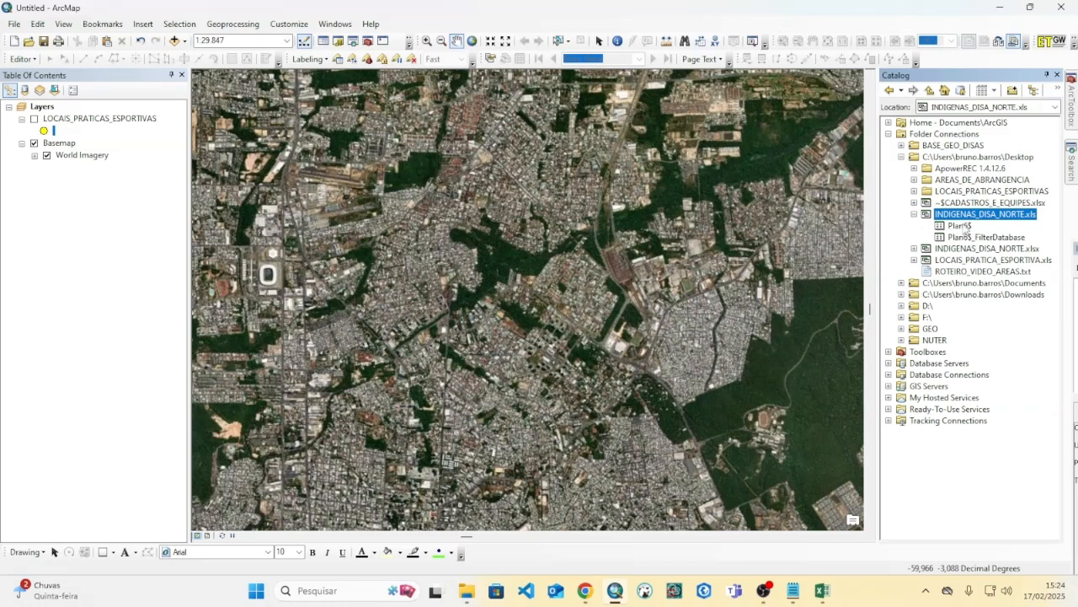
- Start creating a feature class from an XY table based on the Plan6$ sheet of INDIGENAS_DISA_NORTE.xls
{"action": "left_click", "coordinate": [960, 228]}
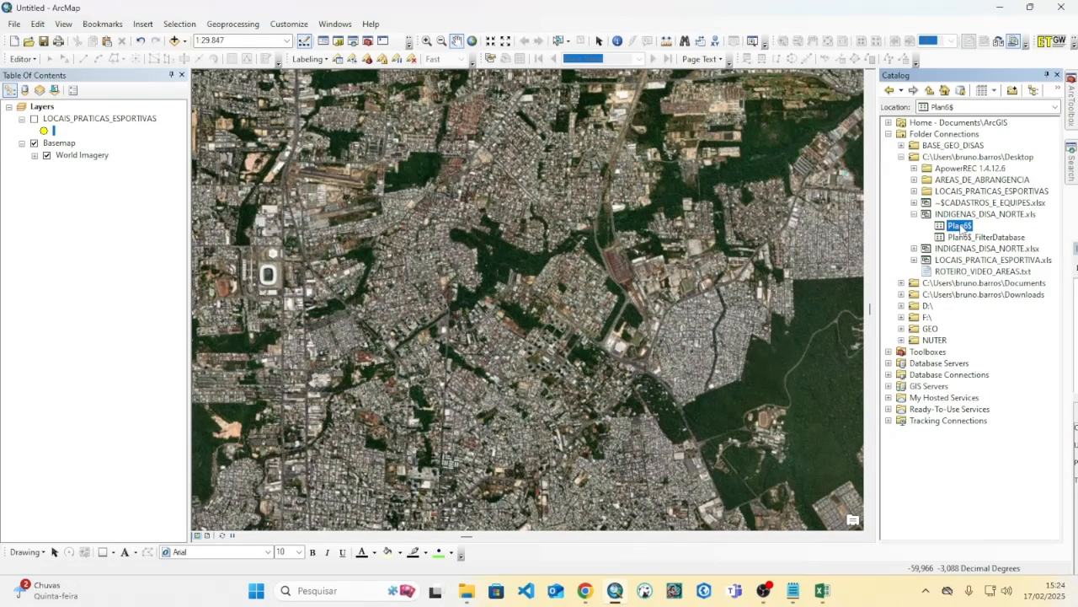
{"action": "right_click", "coordinate": [961, 228]}
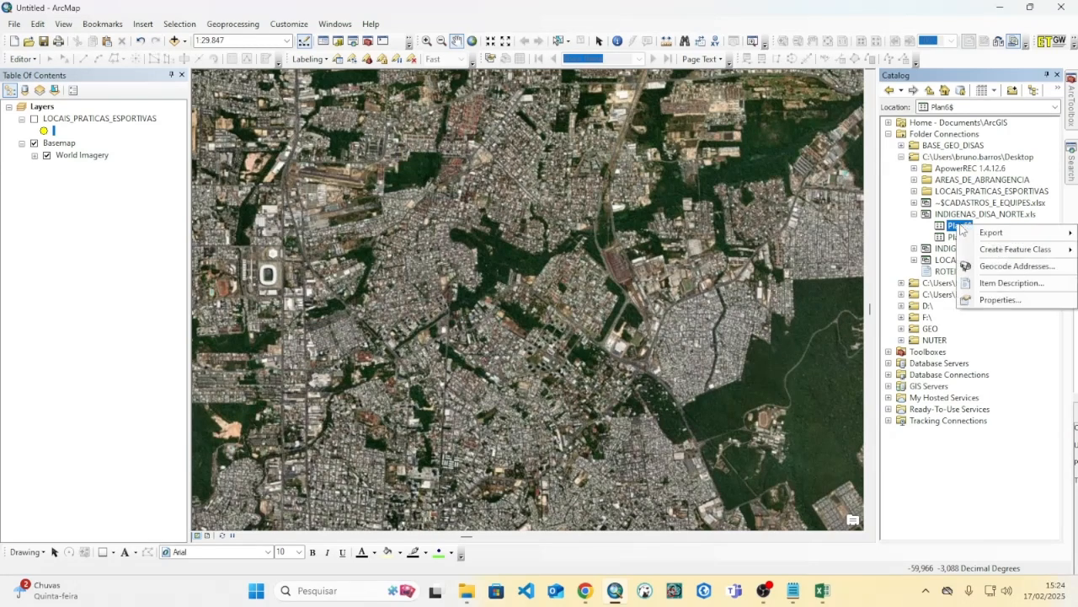
{"action": "mouse_move", "coordinate": [975, 257]}
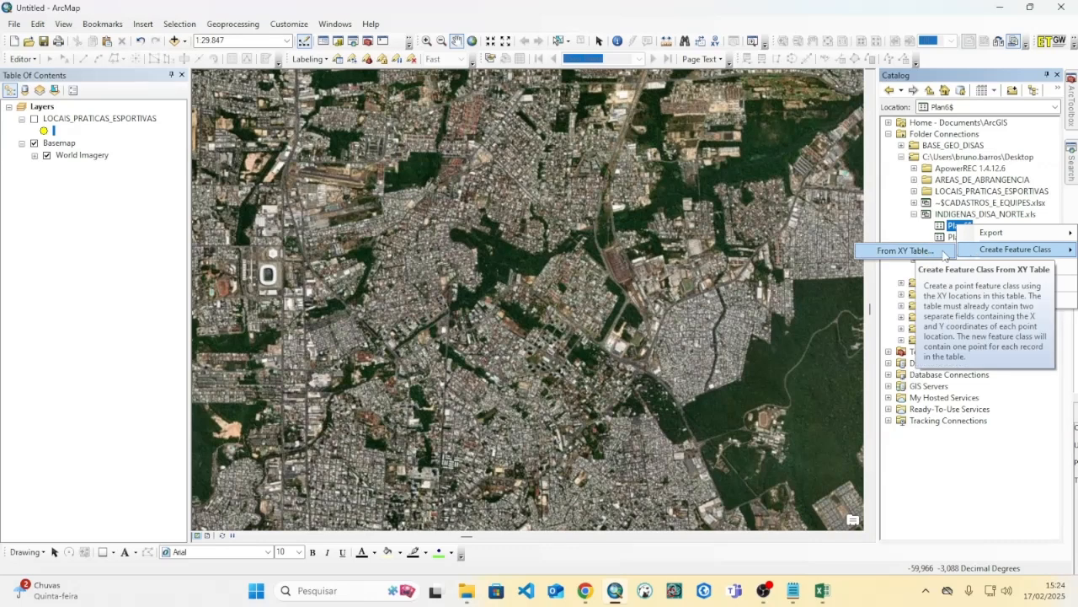
{"action": "left_click", "coordinate": [905, 250]}
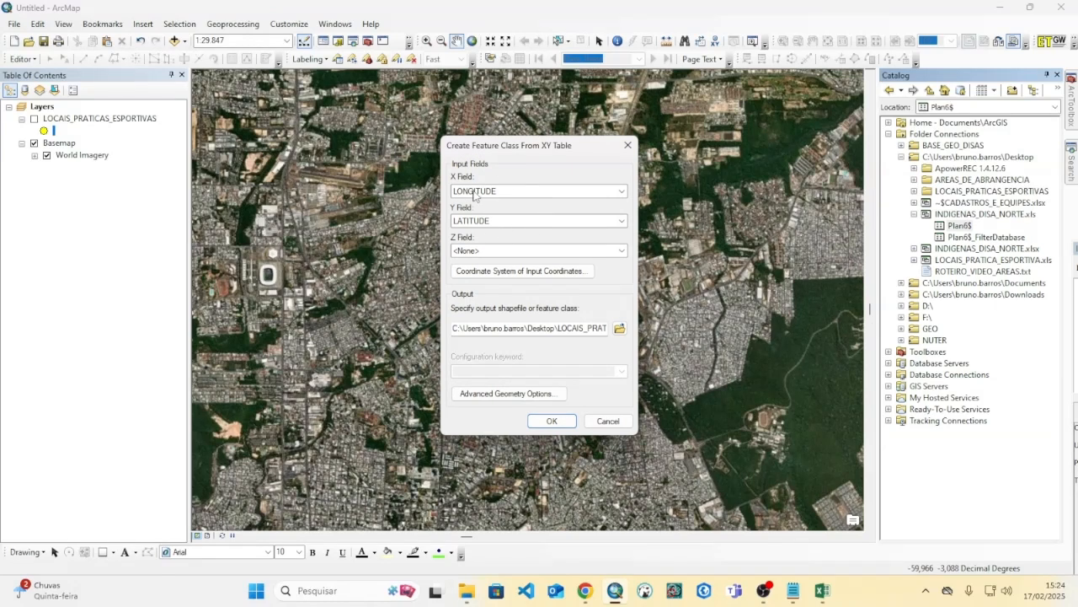
- Set the coordinate system of the input coordinates to the geographic World system WGS 1984
{"action": "left_click", "coordinate": [513, 273]}
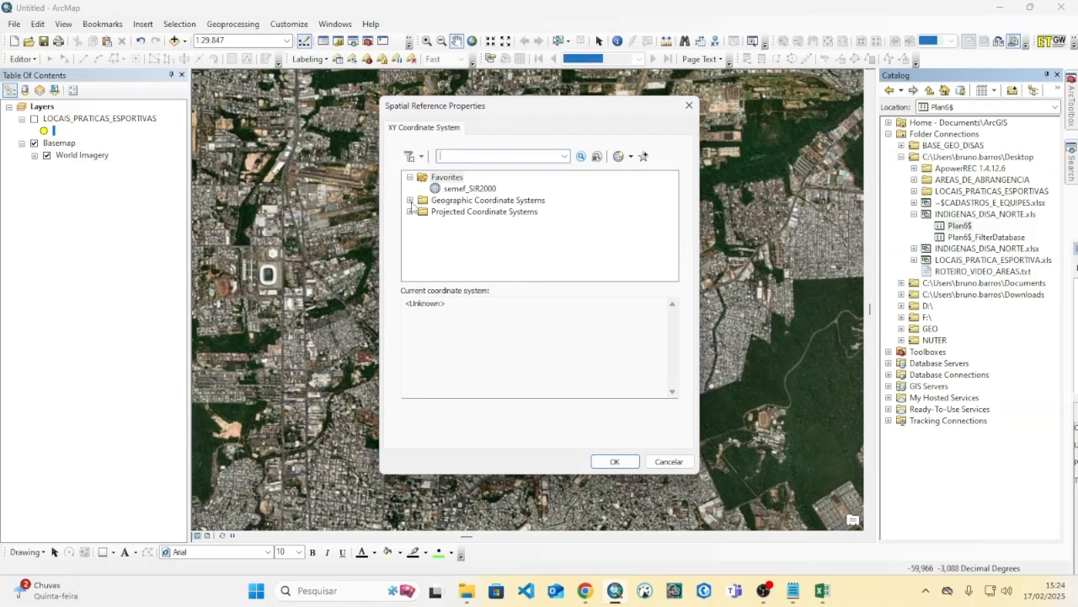
{"action": "left_click", "coordinate": [412, 201]}
{"action": "scroll", "coordinate": [432, 221], "scroll_direction": "down", "scroll_amount": 3}
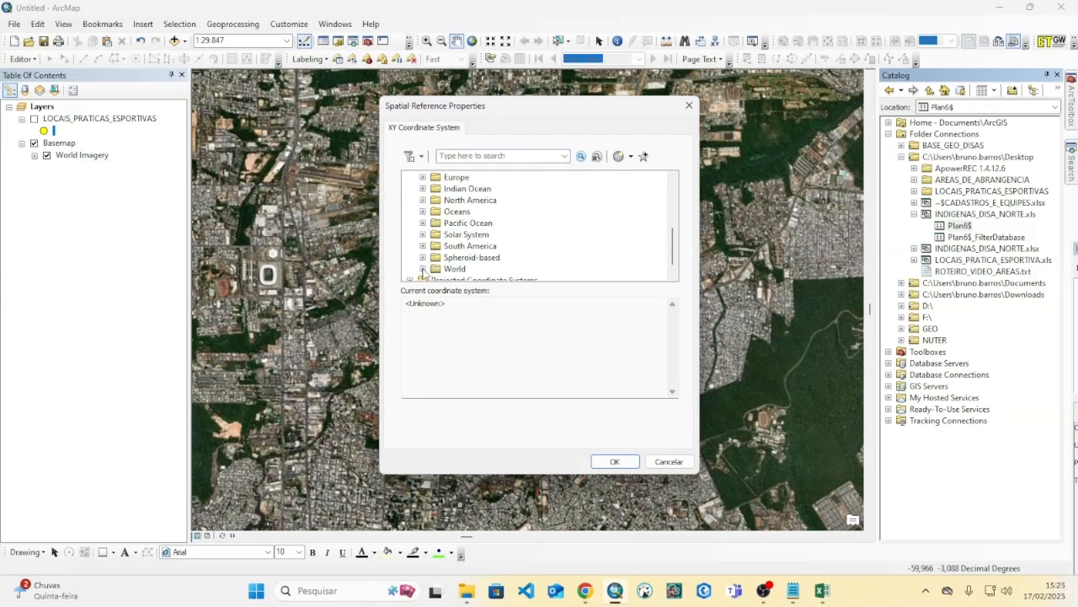
{"action": "left_click", "coordinate": [423, 270]}
{"action": "scroll", "coordinate": [490, 207], "scroll_direction": "down", "scroll_amount": 6}
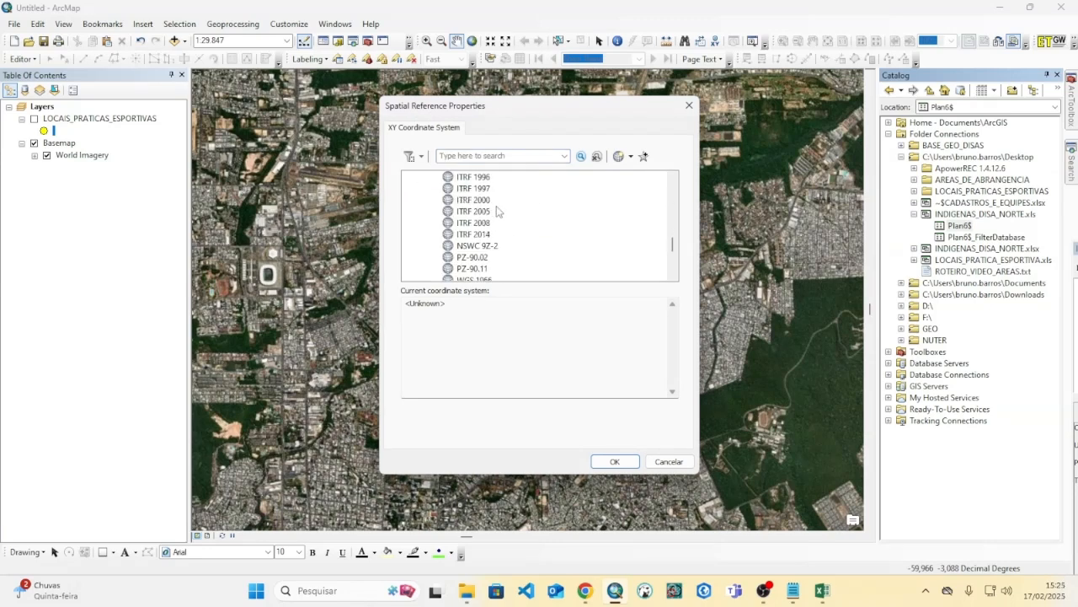
{"action": "scroll", "coordinate": [514, 253], "scroll_direction": "down", "scroll_amount": 1}
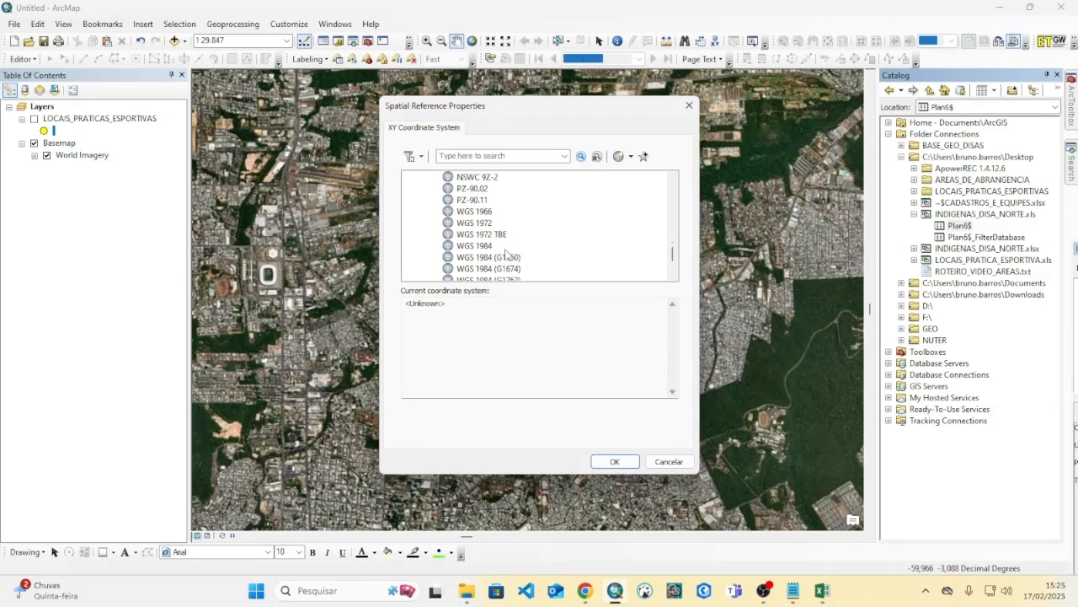
{"action": "left_click", "coordinate": [486, 247]}
{"action": "left_click", "coordinate": [609, 460]}
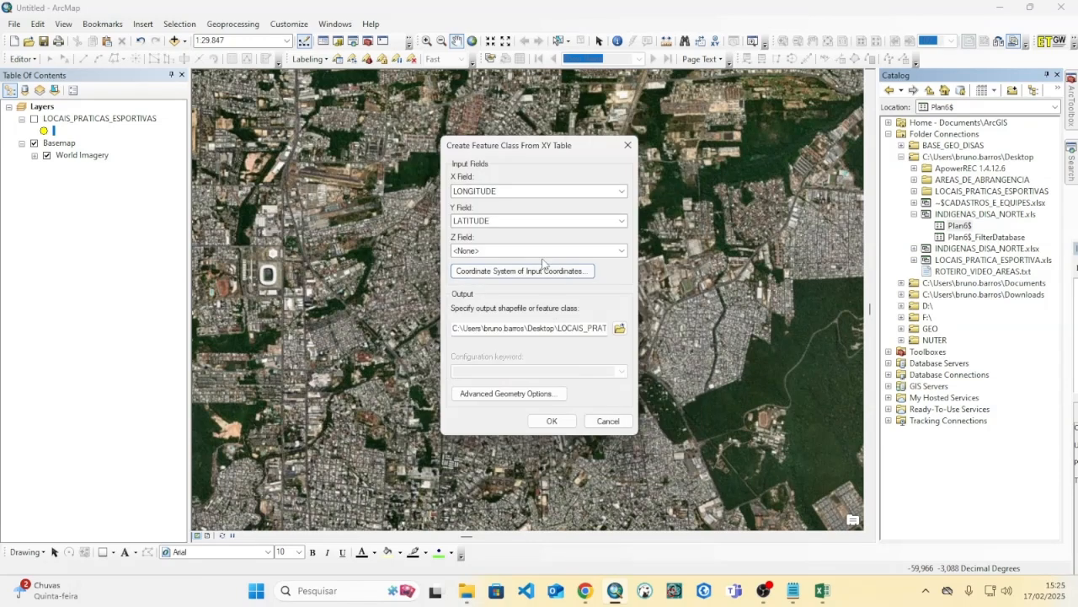
- Review the coordinate system list for the input coordinates and reselect WGS 1984 in the geographic World group
{"action": "left_click", "coordinate": [497, 271]}
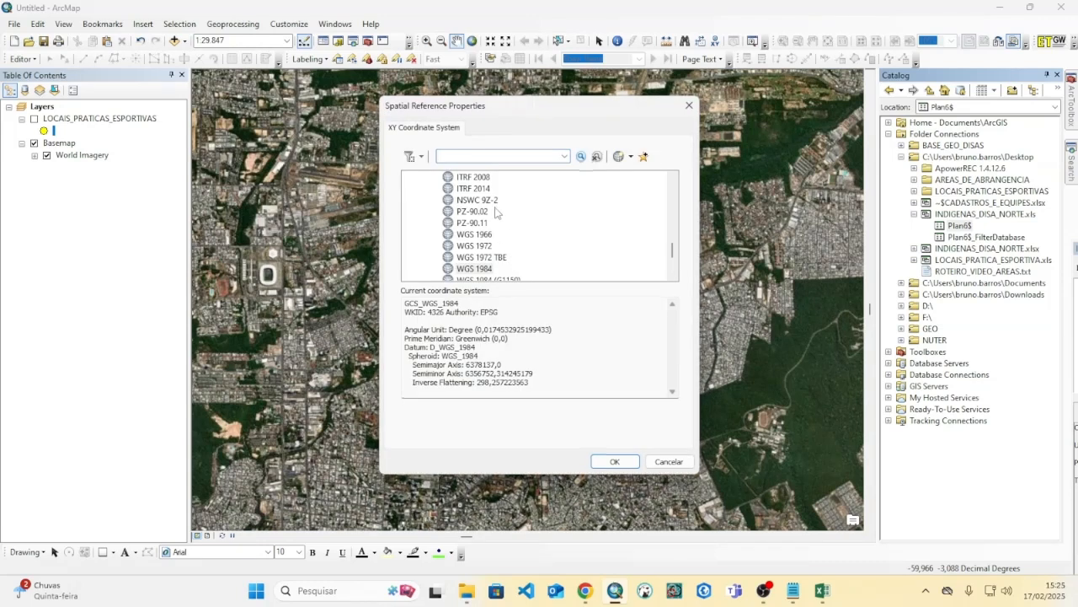
{"action": "scroll", "coordinate": [504, 219], "scroll_direction": "up", "scroll_amount": 10}
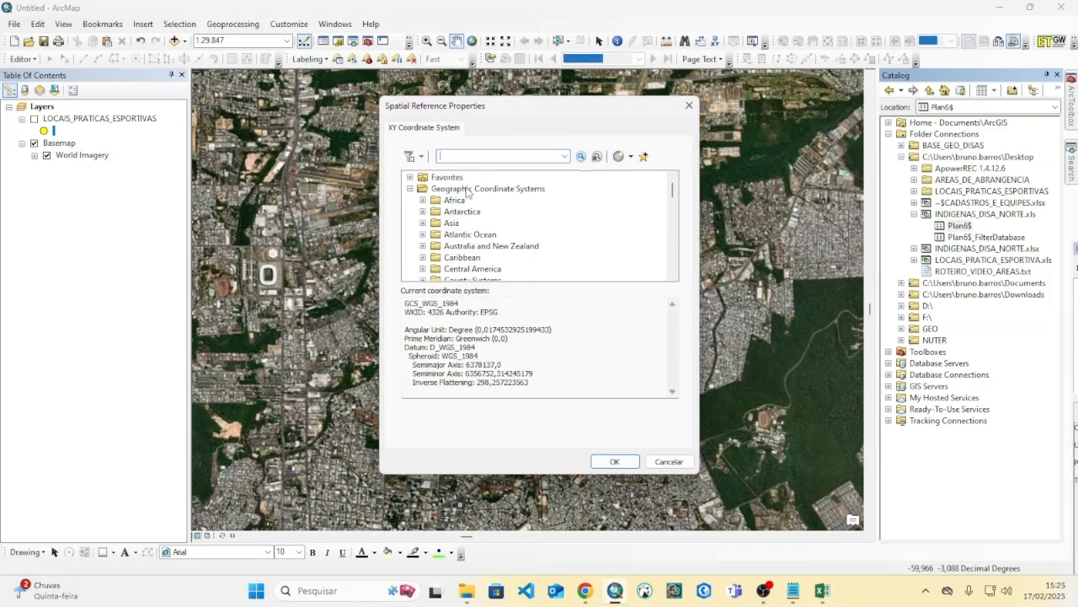
{"action": "scroll", "coordinate": [494, 202], "scroll_direction": "down", "scroll_amount": 10}
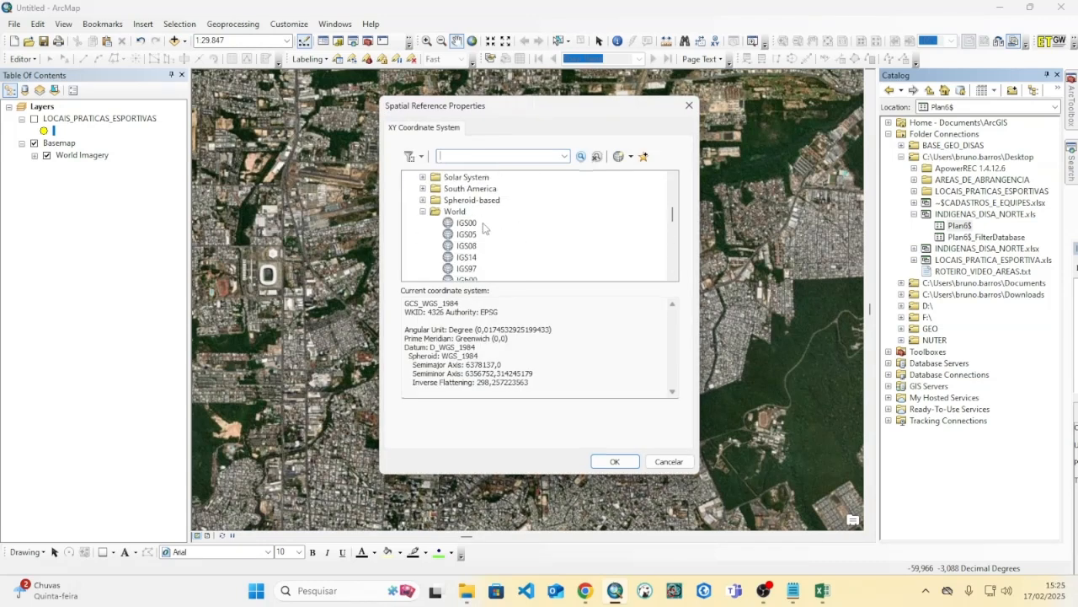
{"action": "scroll", "coordinate": [492, 225], "scroll_direction": "down", "scroll_amount": 6}
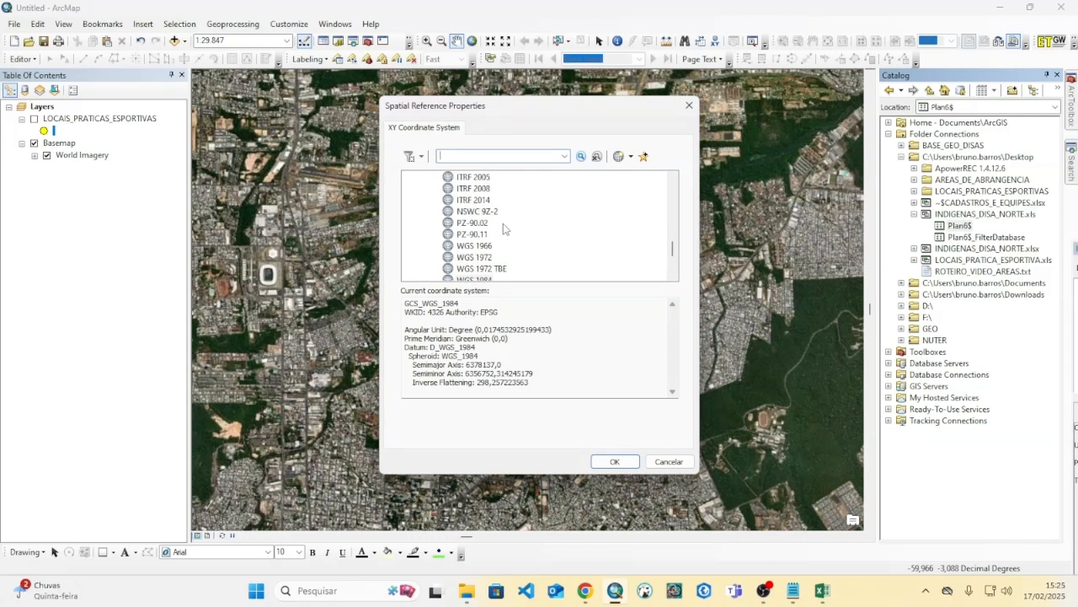
{"action": "left_click", "coordinate": [482, 247]}
{"action": "left_click", "coordinate": [615, 462]}
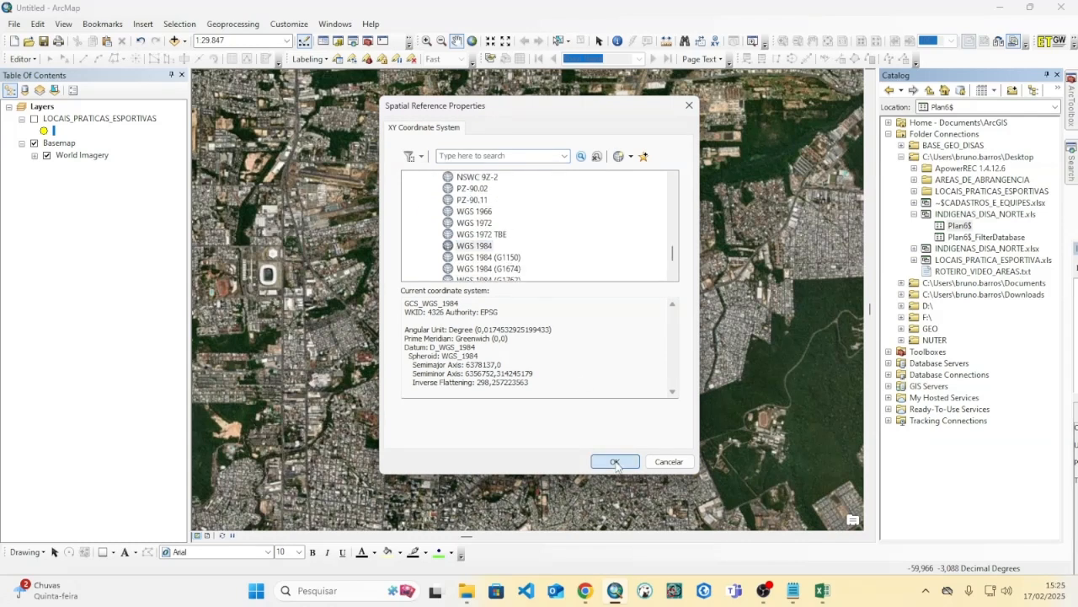
- Name the output shapefile LOCALIDADES_INDIGENAS in the LOCAIS_PRATICAS_ESPORTIVAS folder and create the feature class
{"action": "left_click", "coordinate": [620, 330]}
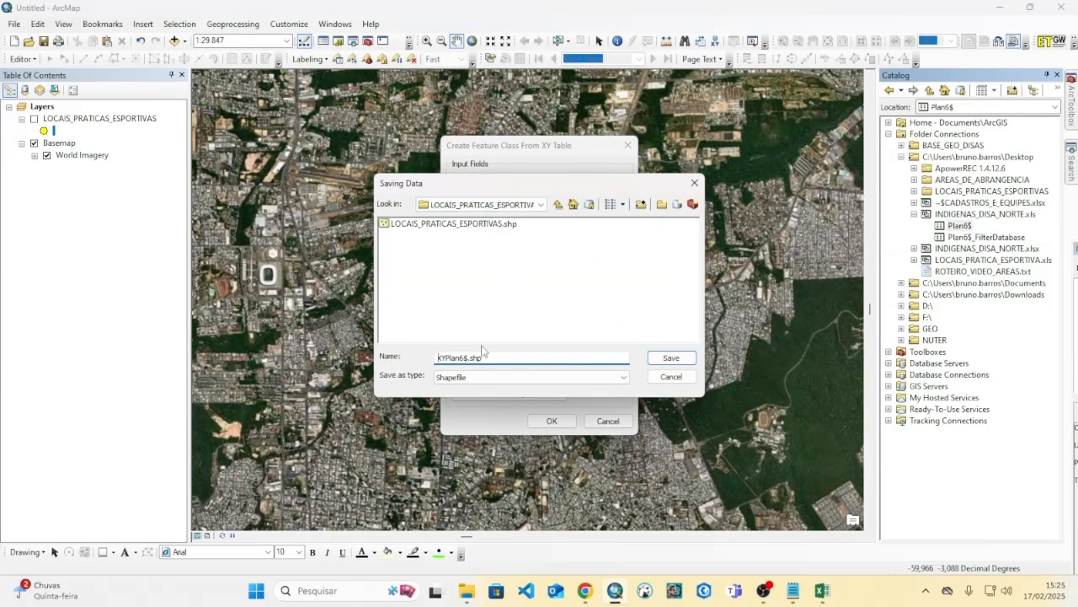
{"action": "left_click_drag", "start_coordinate": [462, 357], "coordinate": [430, 355]}
{"action": "type", "text": "LOCALIDADES_INDIGENAS"}
{"action": "left_click", "coordinate": [672, 357]}
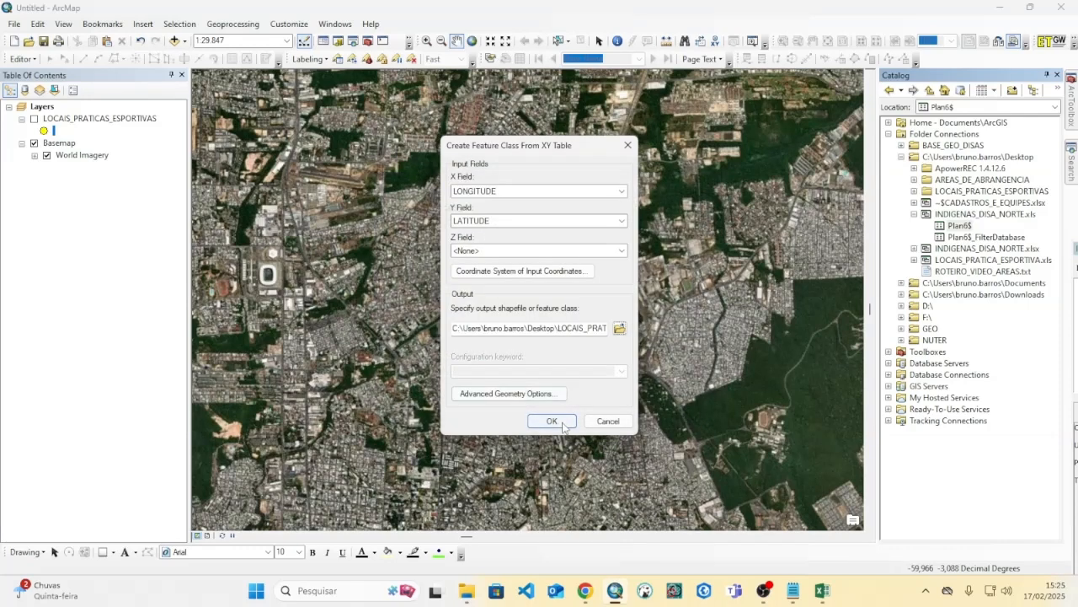
{"action": "left_click", "coordinate": [546, 421]}
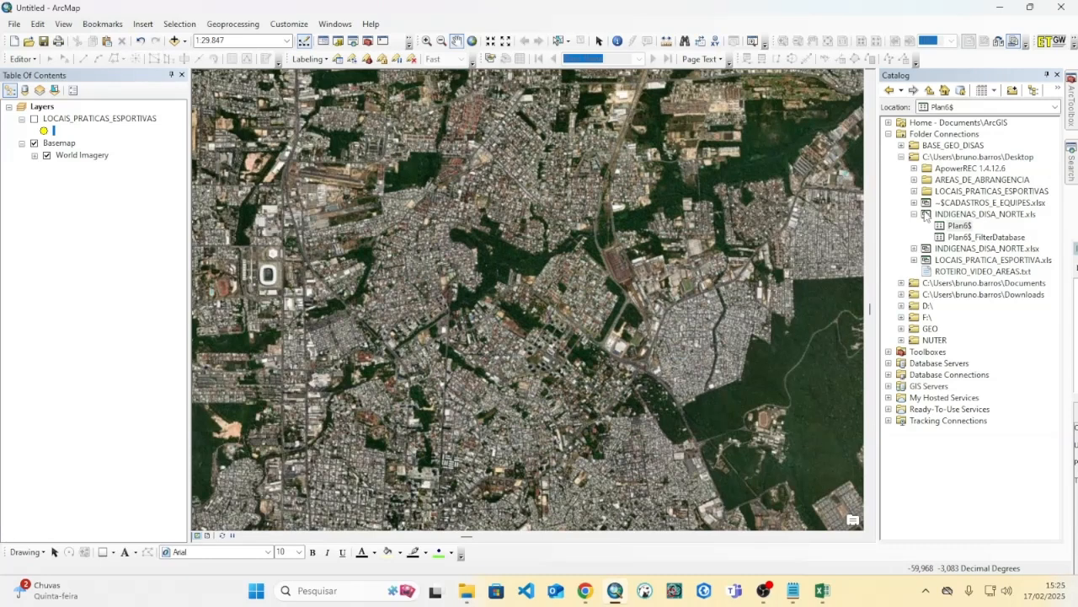
- Refresh the LOCAIS_PRATICAS_ESPORTIVAS folder in the Catalog and add LOCALIDADES_INDIGENAS.shp to the map layers
{"action": "left_click", "coordinate": [915, 215]}
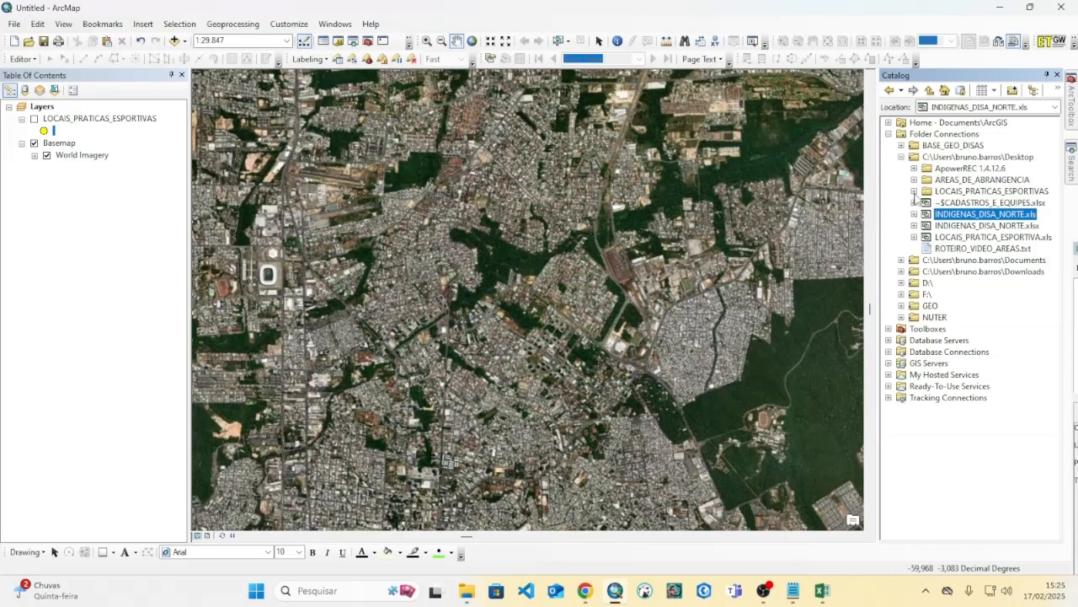
{"action": "right_click", "coordinate": [969, 191]}
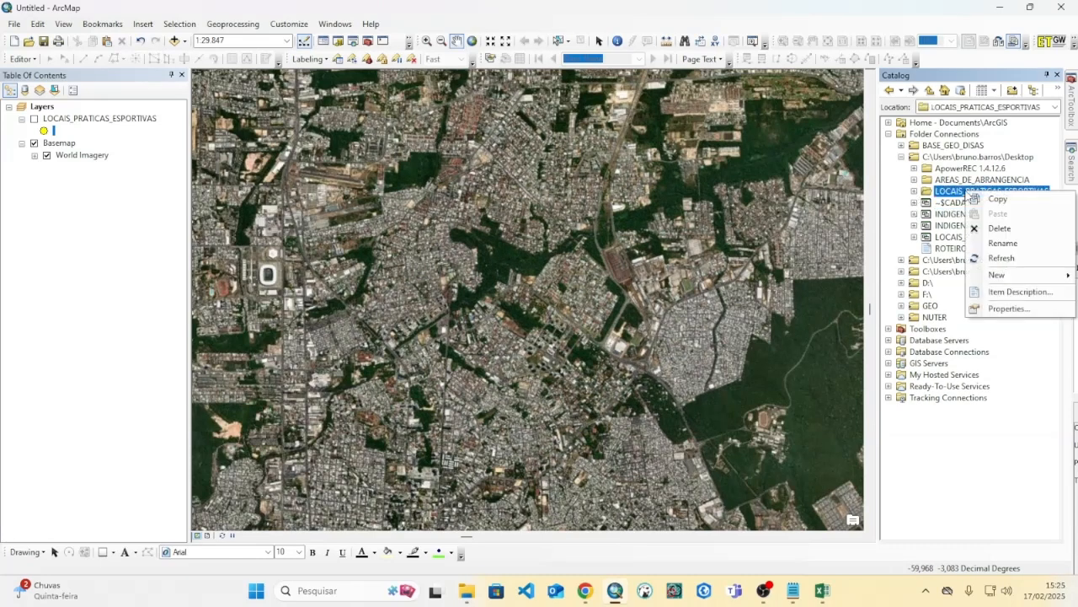
{"action": "left_click", "coordinate": [998, 258]}
{"action": "left_click", "coordinate": [914, 192]}
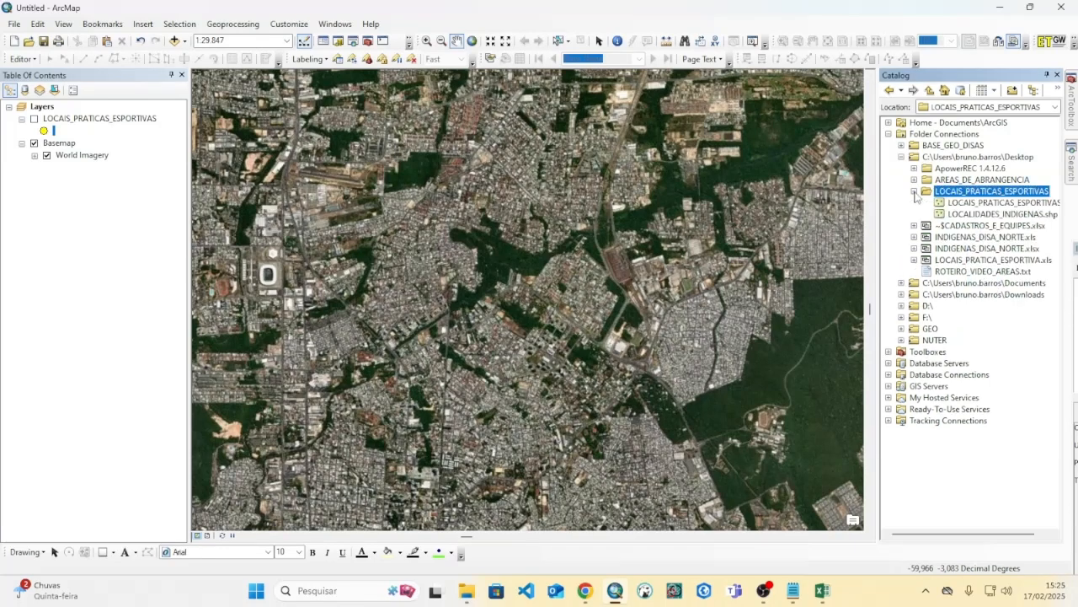
{"action": "left_click_drag", "start_coordinate": [995, 214], "coordinate": [149, 138]}
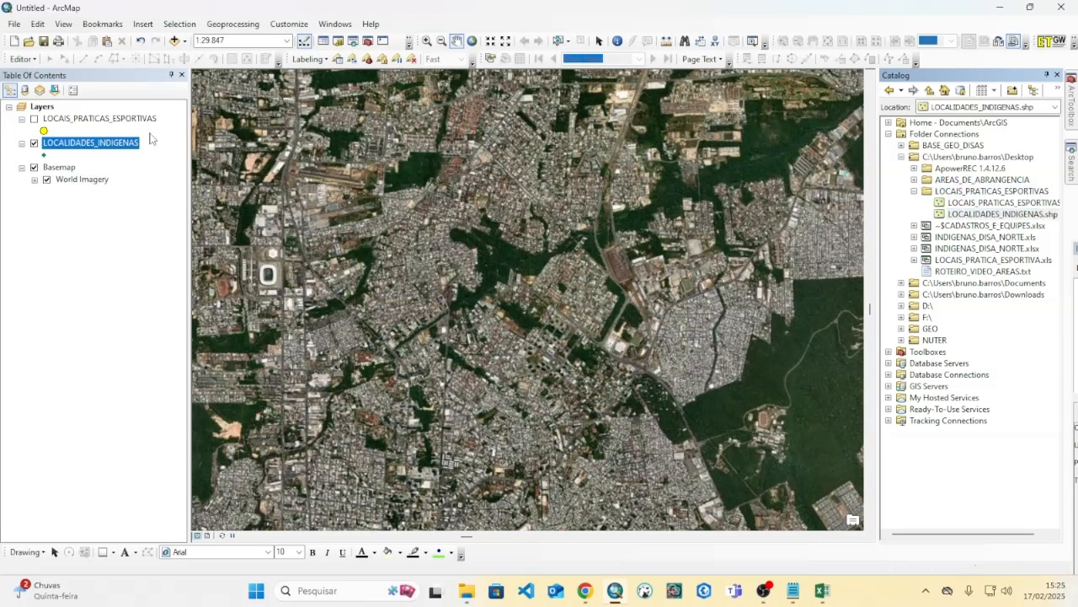
- Set the LOCALIDADES_INDIGENAS point symbol to bright green at size 9 and zoom to the layer's extent
{"action": "left_click", "coordinate": [43, 157]}
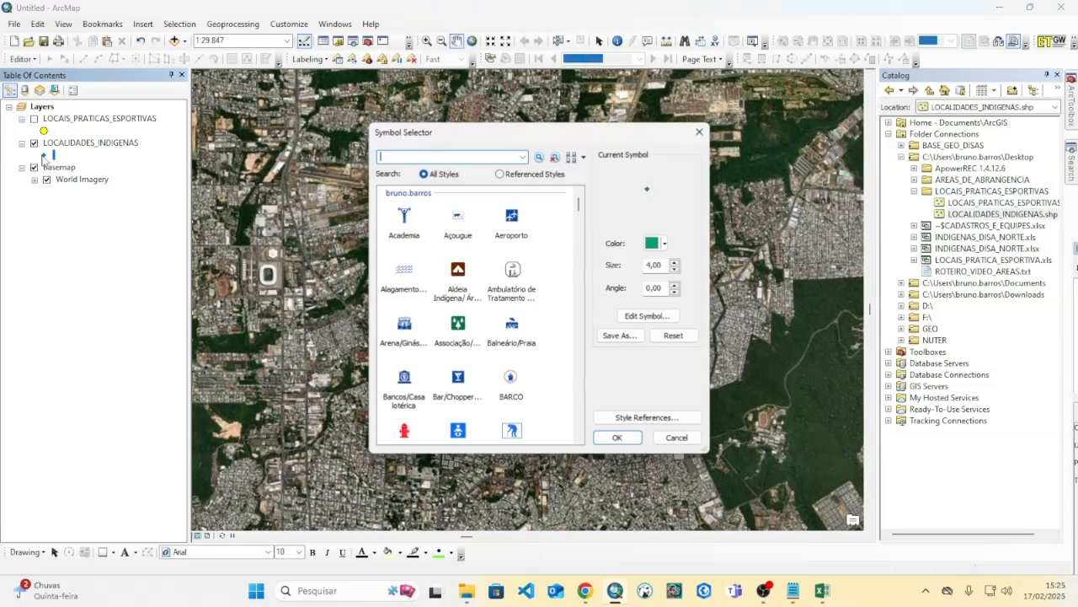
{"action": "left_click", "coordinate": [675, 264]}
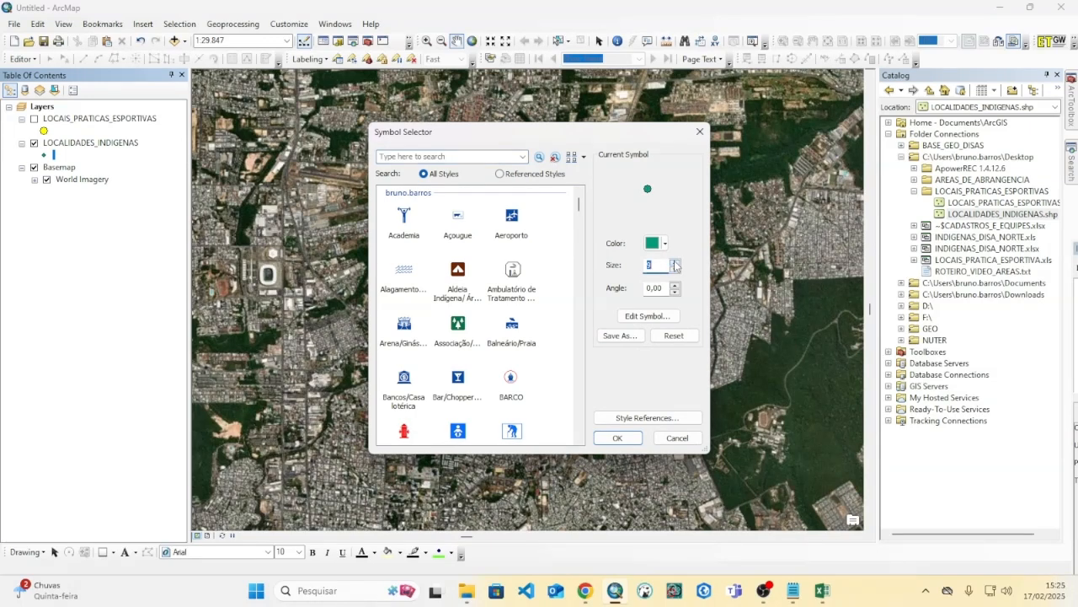
{"action": "left_click", "coordinate": [654, 243]}
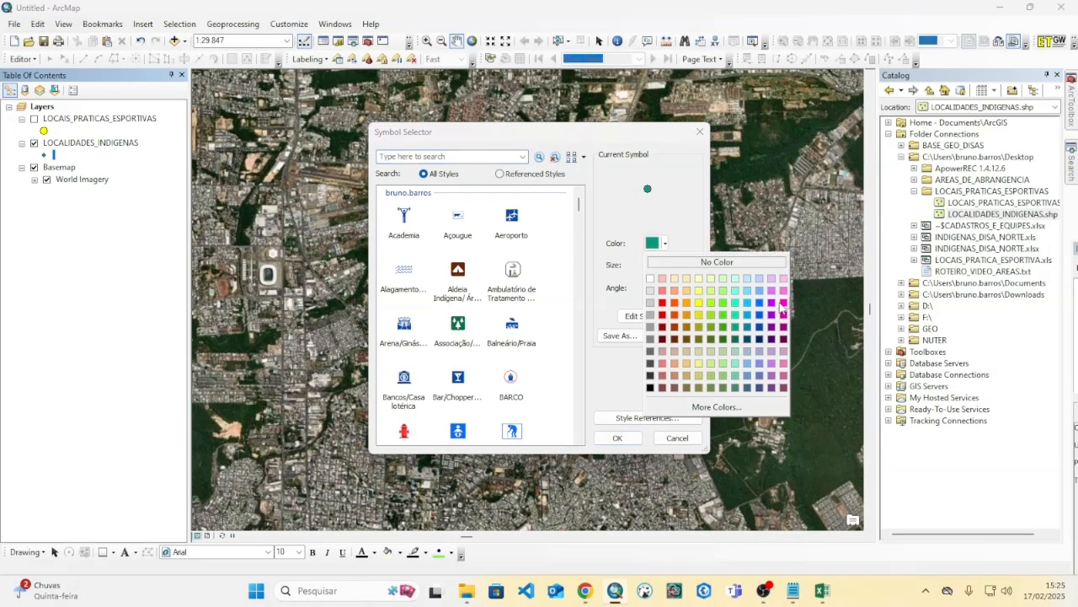
{"action": "left_click", "coordinate": [723, 305]}
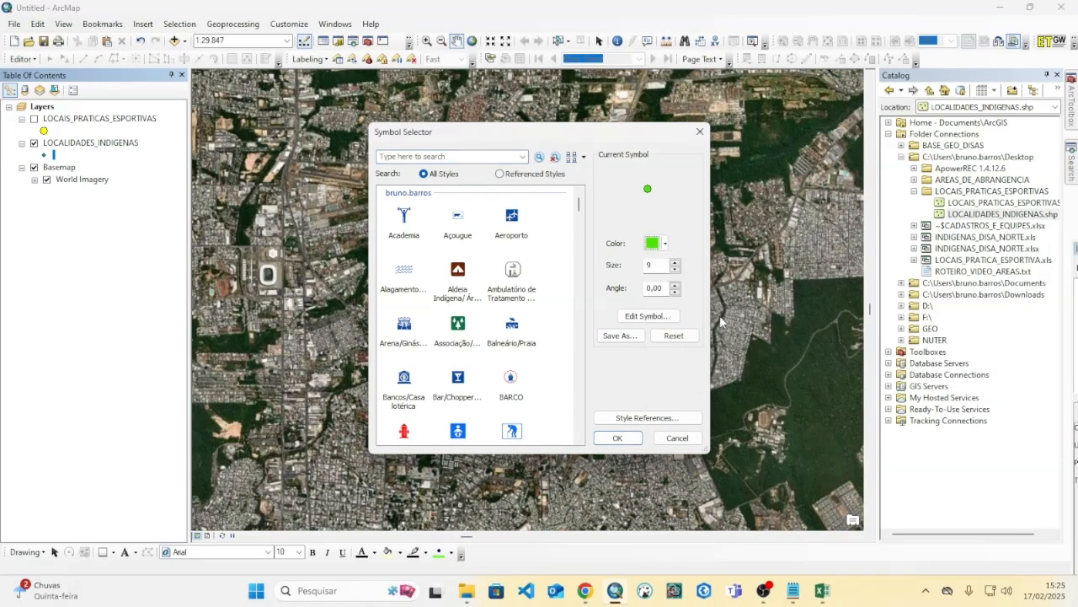
{"action": "left_click", "coordinate": [617, 438]}
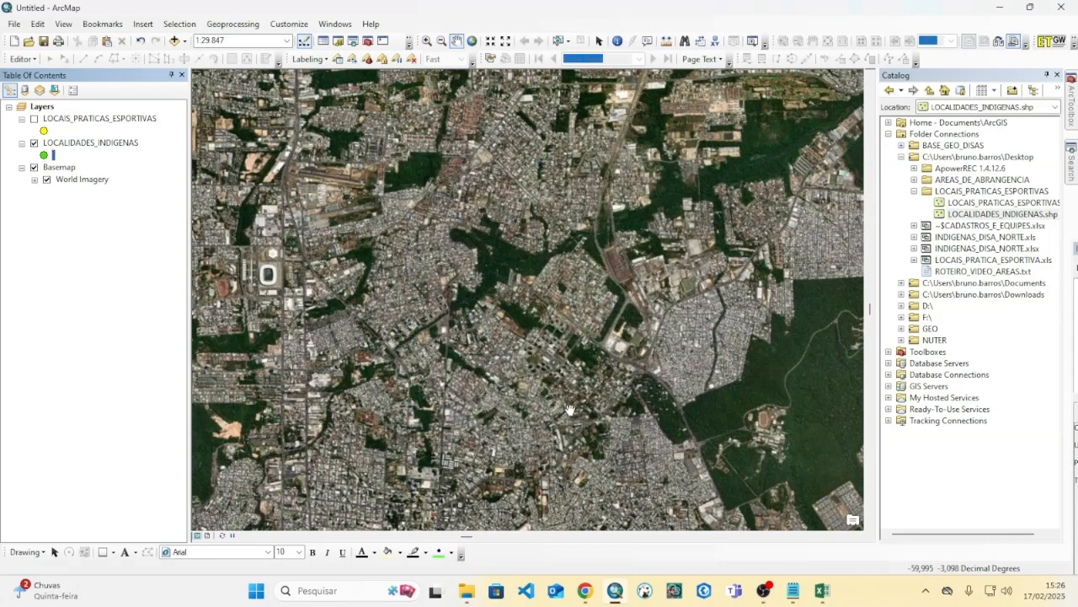
{"action": "right_click", "coordinate": [98, 145]}
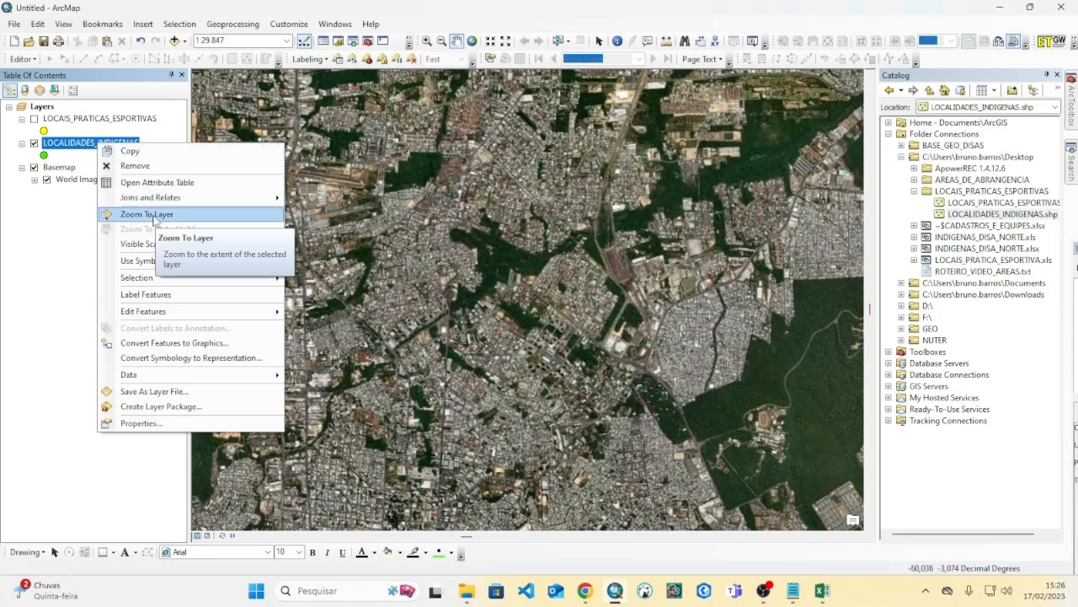
{"action": "left_click", "coordinate": [147, 214]}
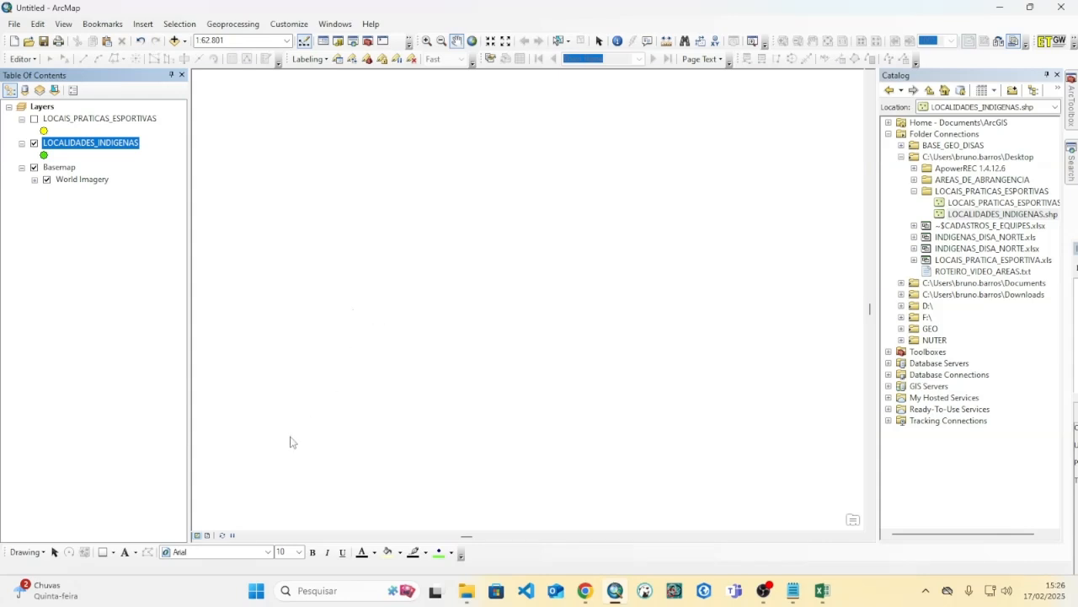